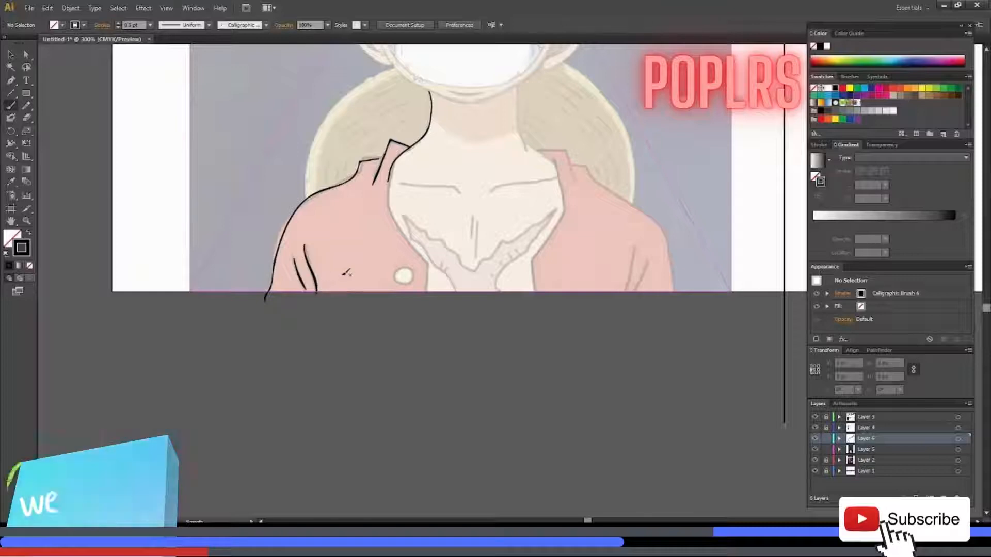
- Trace the neck's right edge, the right collar and shoulder, and both edges of the open shirt with the Paintbrush
mouse_move(517, 92)
mouse_down()
mouse_move(524, 155)
mouse_move(574, 154)
mouse_up()
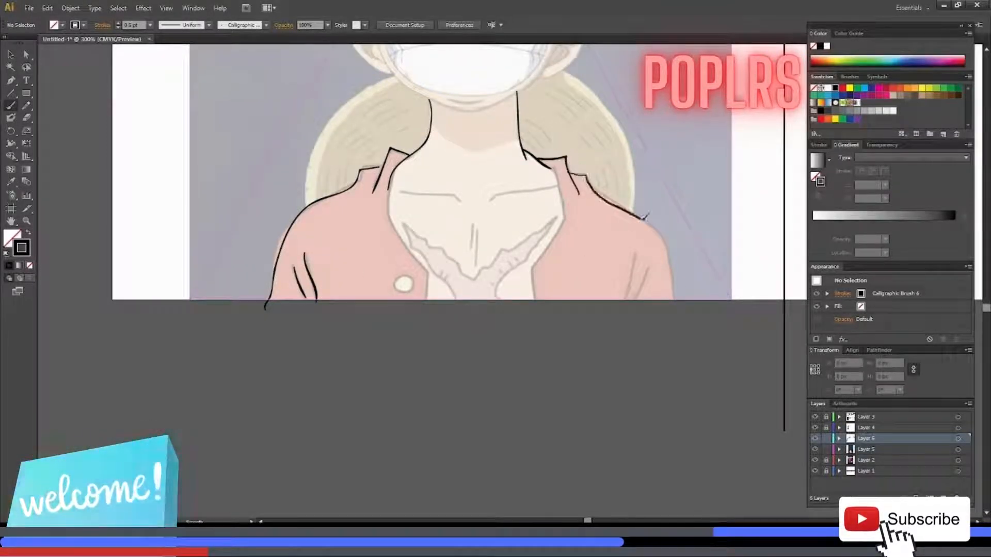
drag(584, 174, 673, 340)
drag(406, 155, 420, 314)
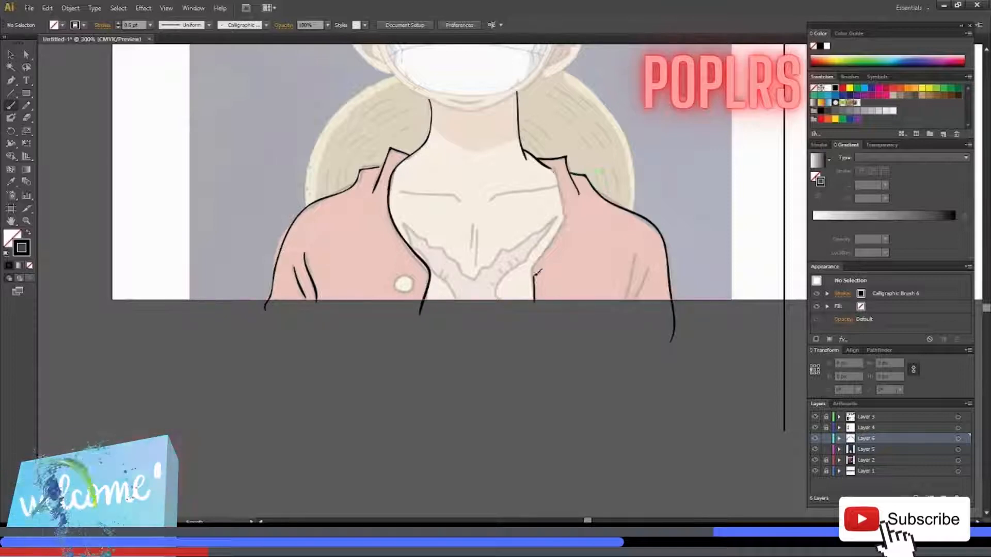
drag(533, 305, 554, 167)
- Set the Paintbrush fidelity tolerance to 8.5 pixels
double_click(11, 105)
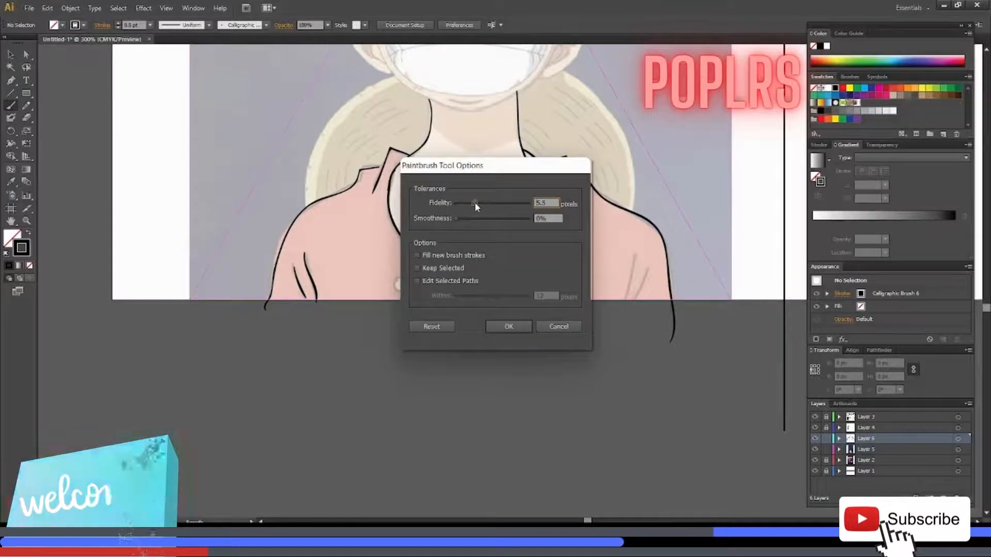
mouse_move(475, 203)
mouse_down()
mouse_move(494, 230)
mouse_move(485, 203)
mouse_up()
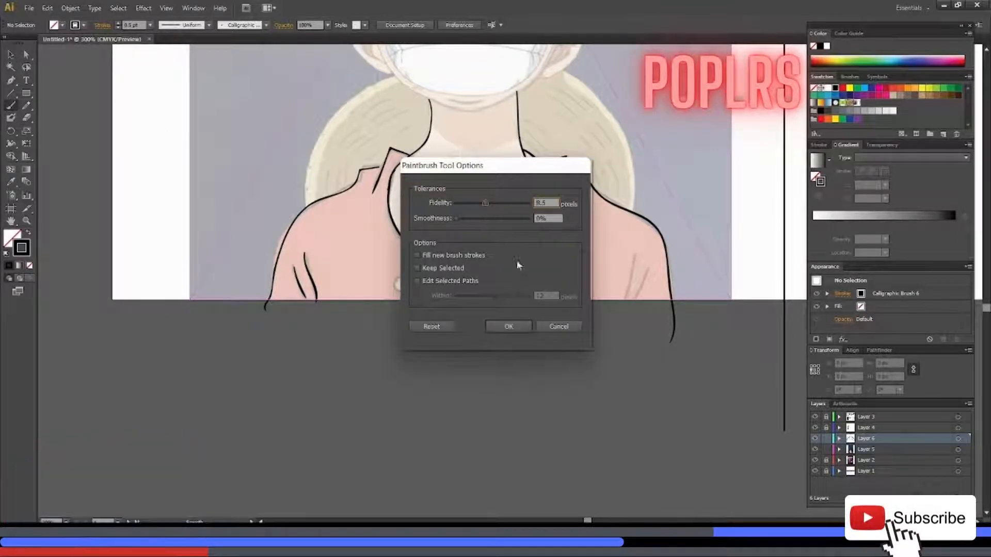
click(509, 327)
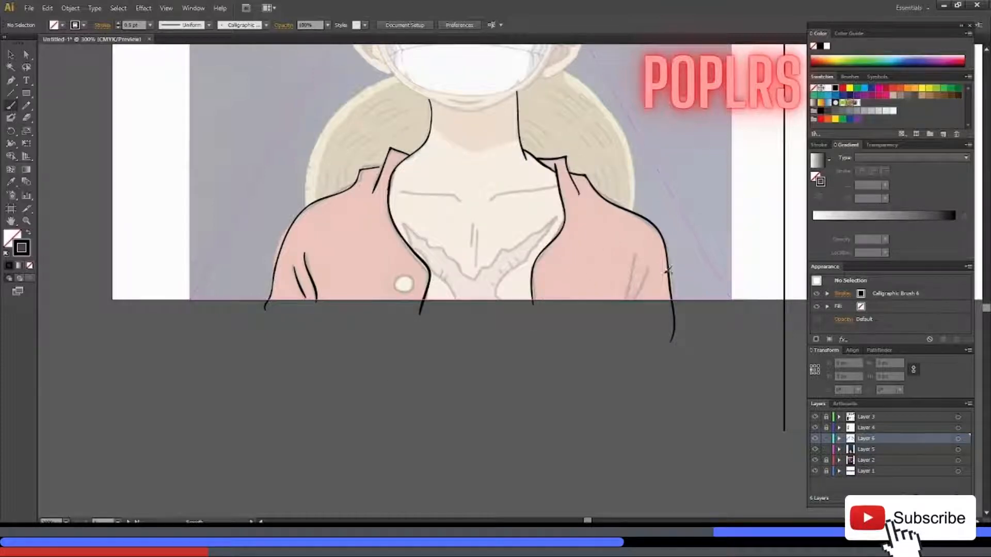
- Trace the right sleeve folds, shirt button, collarbones, chest scar and the straw hat's weave lines in black brush strokes
drag(639, 259, 625, 304)
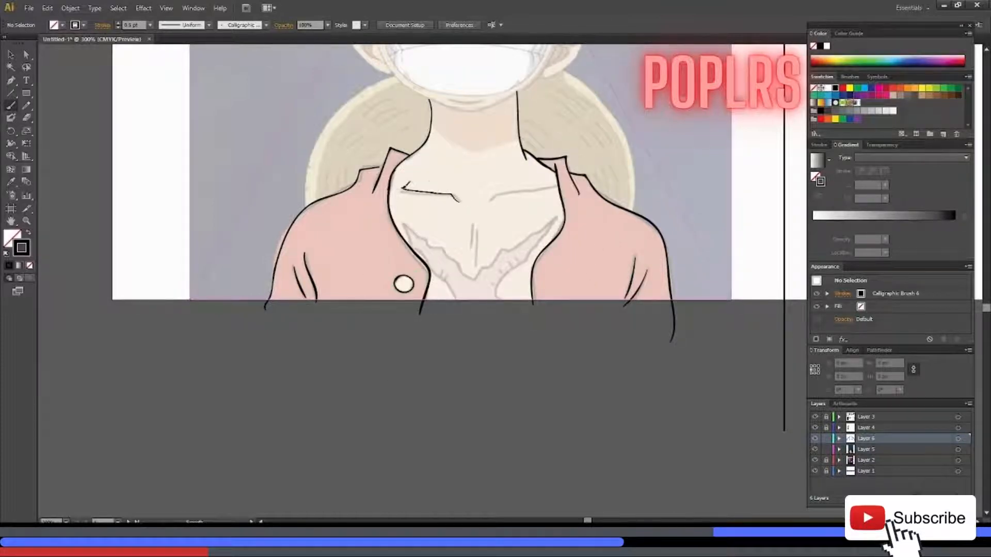
drag(459, 200, 477, 199)
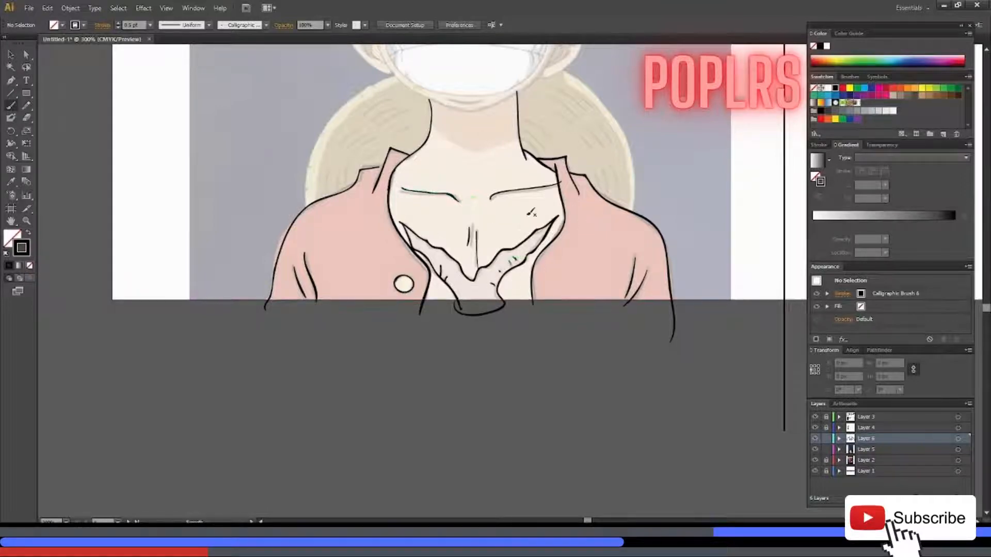
scroll(530, 212, up, 5)
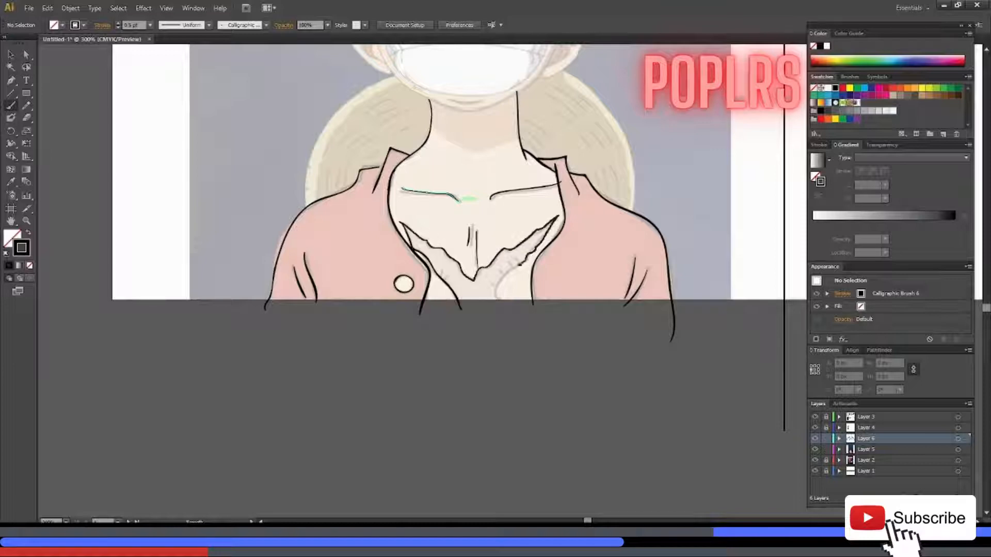
scroll(529, 212, up, 5)
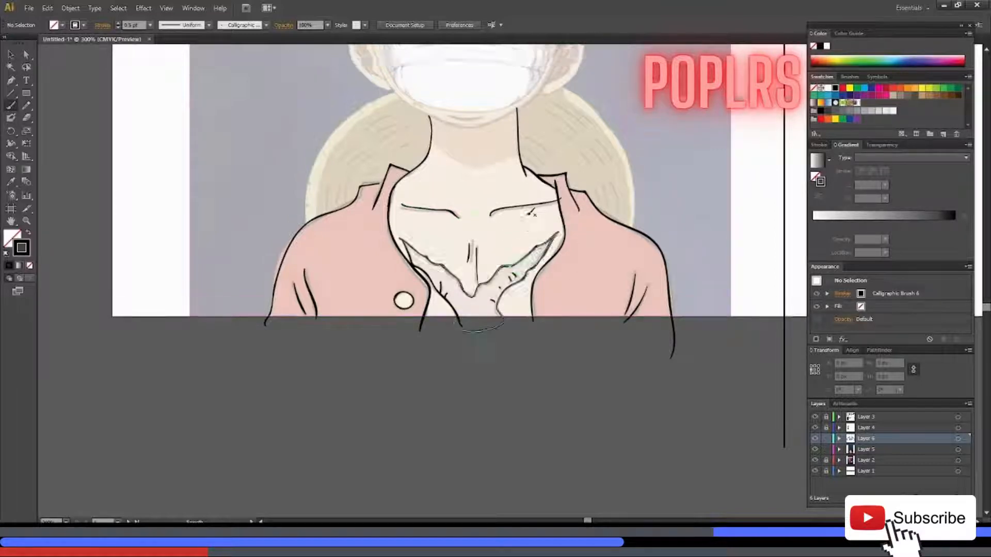
scroll(529, 212, up, 1)
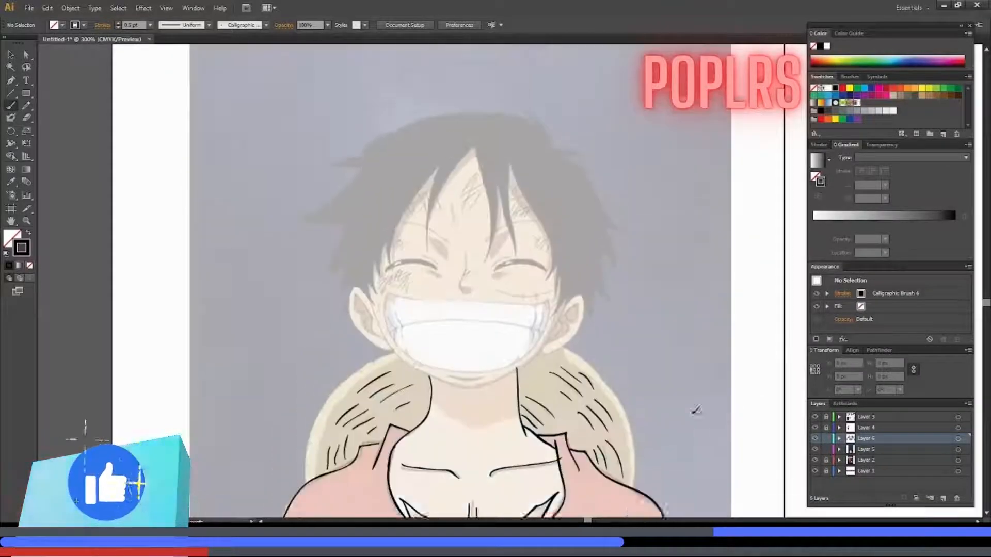
- Switch to a black fill without stroke and set the Pencil tool to fill new pencil strokes
scroll(696, 410, up, 1)
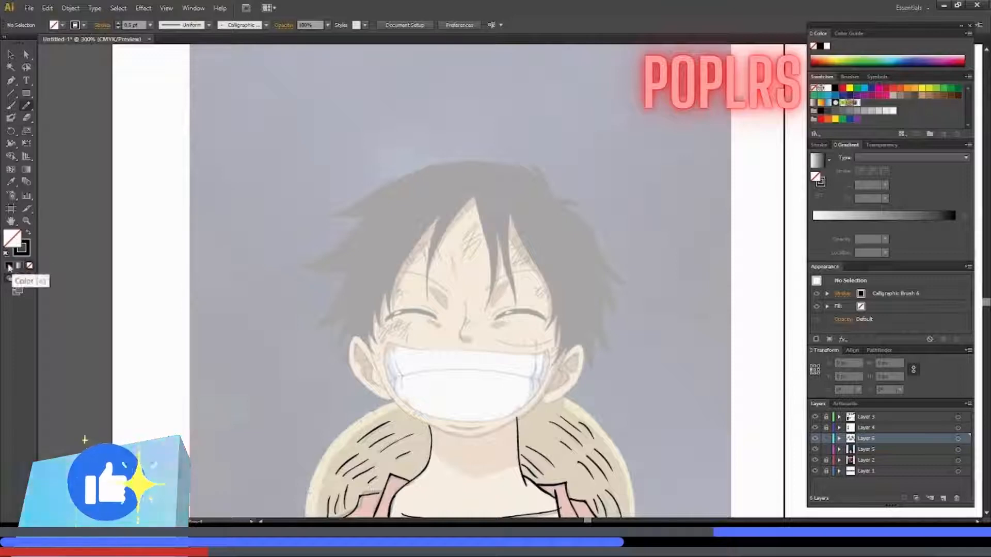
key(shift+x)
key(Return)
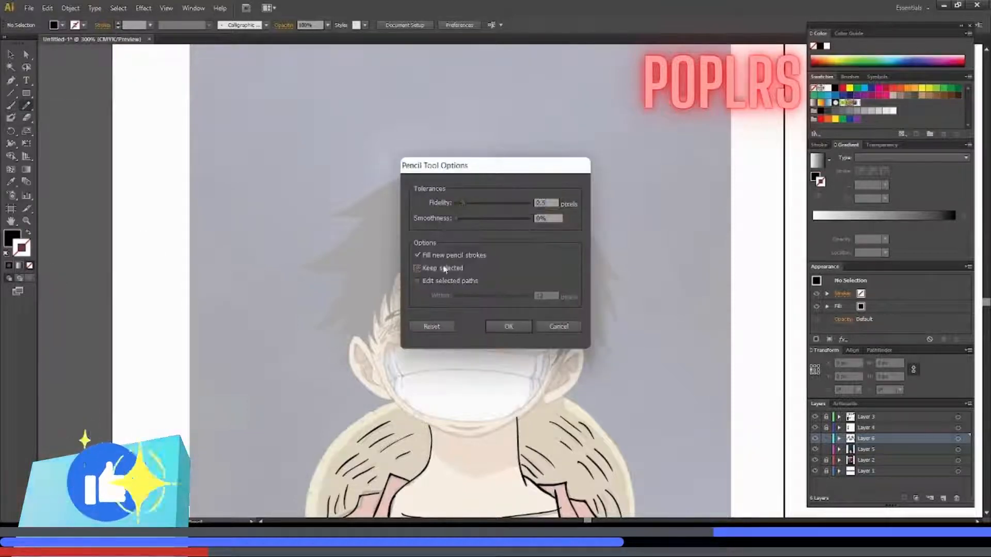
key(Return)
- Draw the black fringe strands over the left side and middle of the forehead, following the reference hair
drag(472, 198, 429, 297)
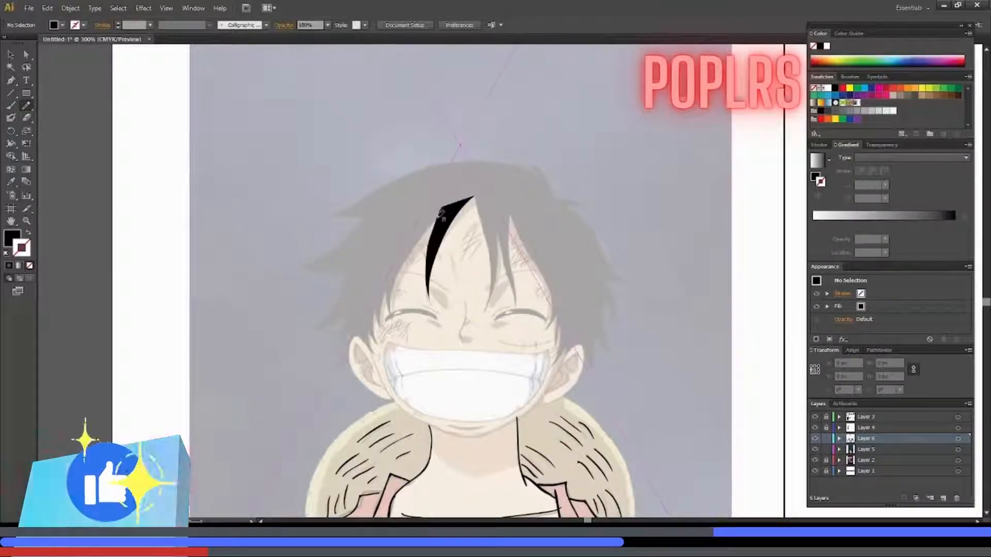
drag(470, 199, 469, 205)
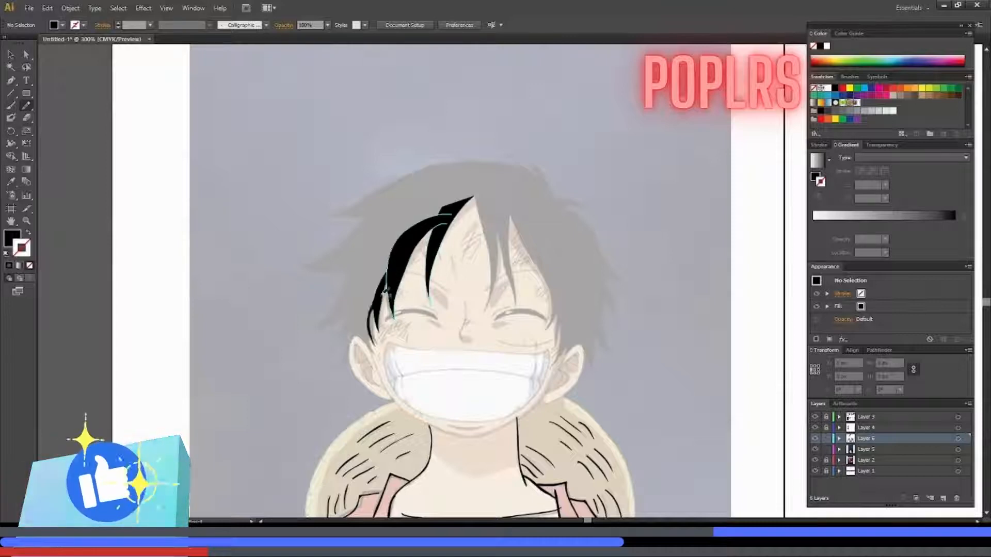
mouse_move(391, 316)
mouse_down()
mouse_move(372, 337)
mouse_move(413, 227)
mouse_up()
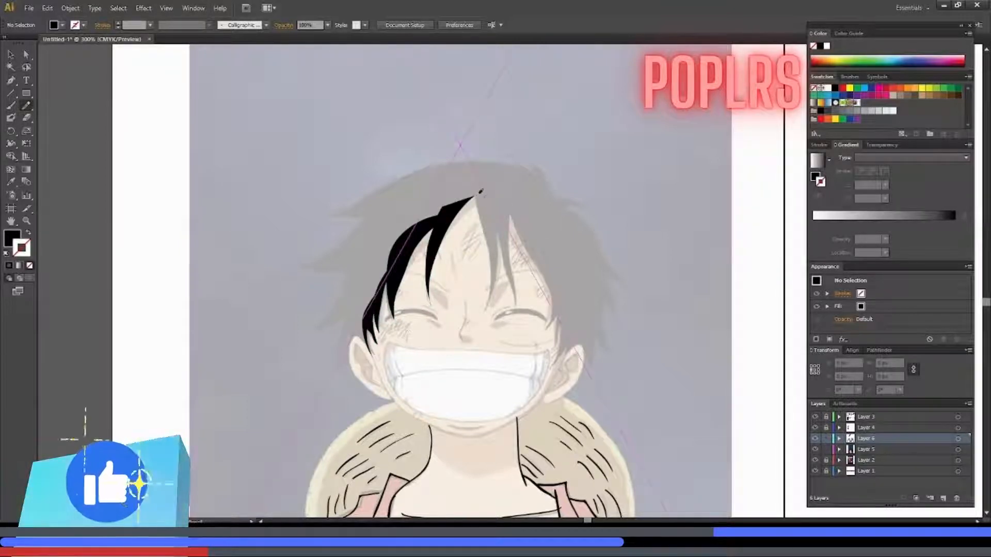
key(ctrl+plus)
key(b)
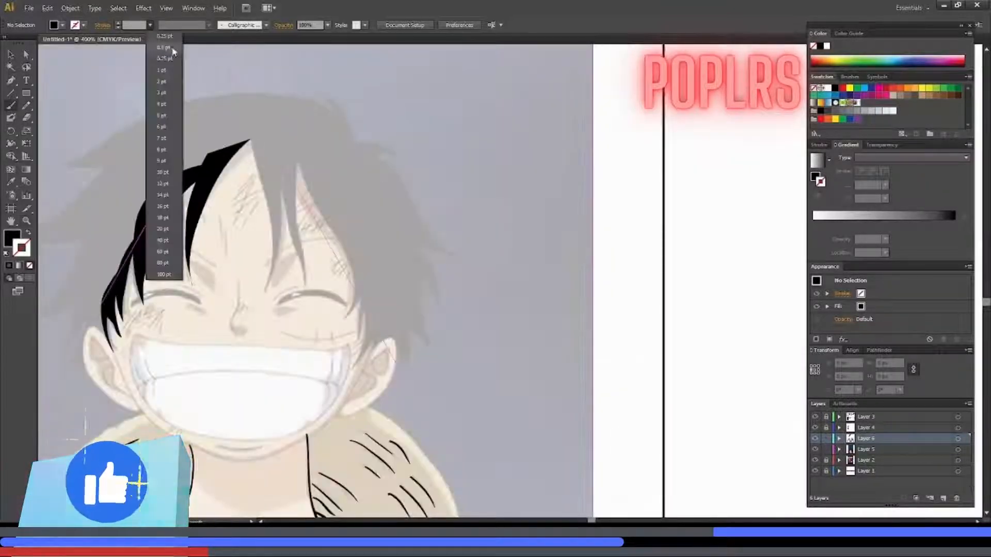
click(150, 25)
click(155, 142)
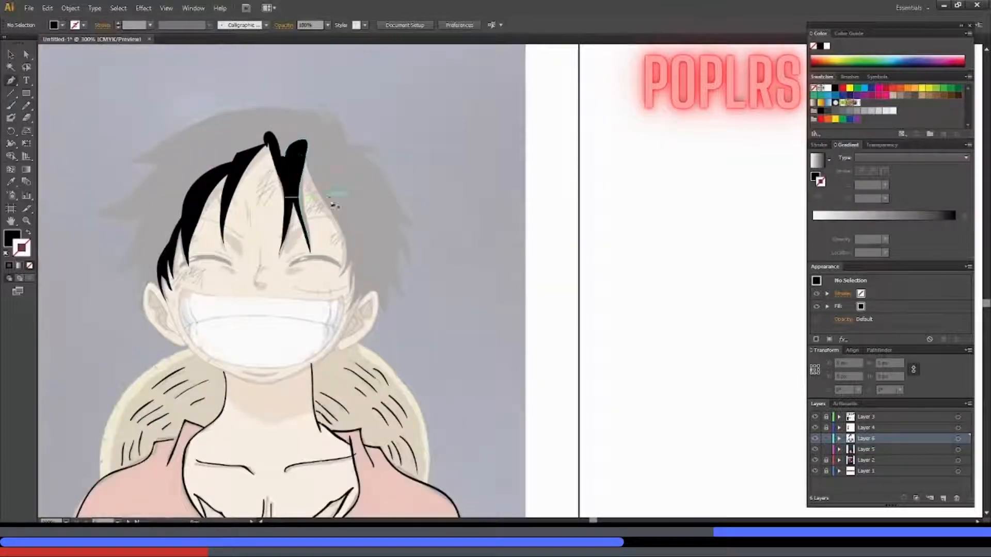
- Start a black-filled Pen path for the main hair, running from the parting down along the right temple
click(333, 205)
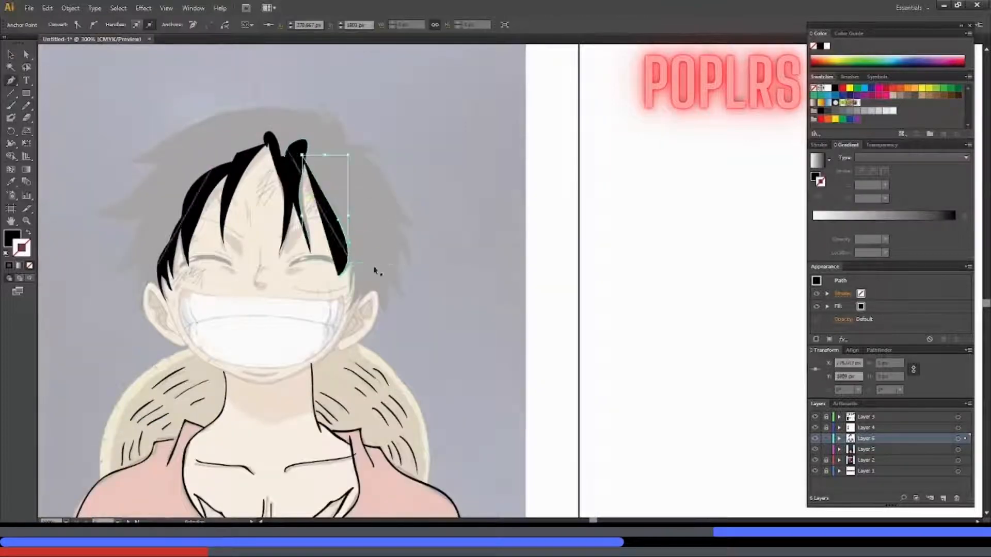
key(ctrl+plus)
key(ctrl+plus)
key(ctrl+plus)
key(ctrl+plus)
key(ctrl+plus)
drag(272, 255, 268, 381)
key(ctrl+minus)
key(ctrl+minus)
scroll(354, 250, down, 2)
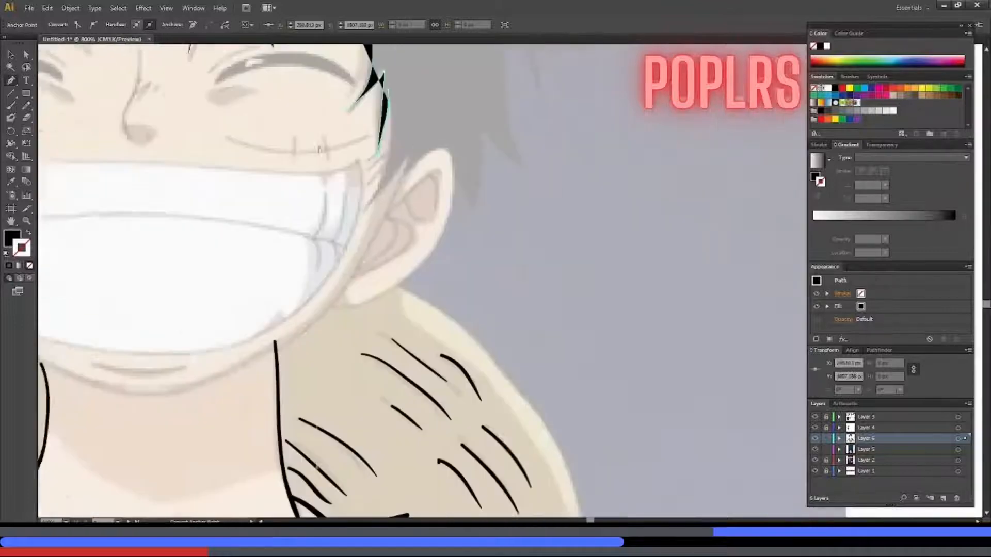
- Continue the hair path around the right ear and along the pointed tips on the right side of the head
mouse_move(407, 211)
mouse_down()
mouse_move(456, 166)
mouse_move(509, 147)
mouse_move(498, 165)
mouse_move(524, 225)
mouse_move(597, 159)
mouse_up()
key(ctrl+minus)
key(ctrl+plus)
drag(516, 211, 608, 311)
key(ctrl+minus)
scroll(633, 298, up, 1)
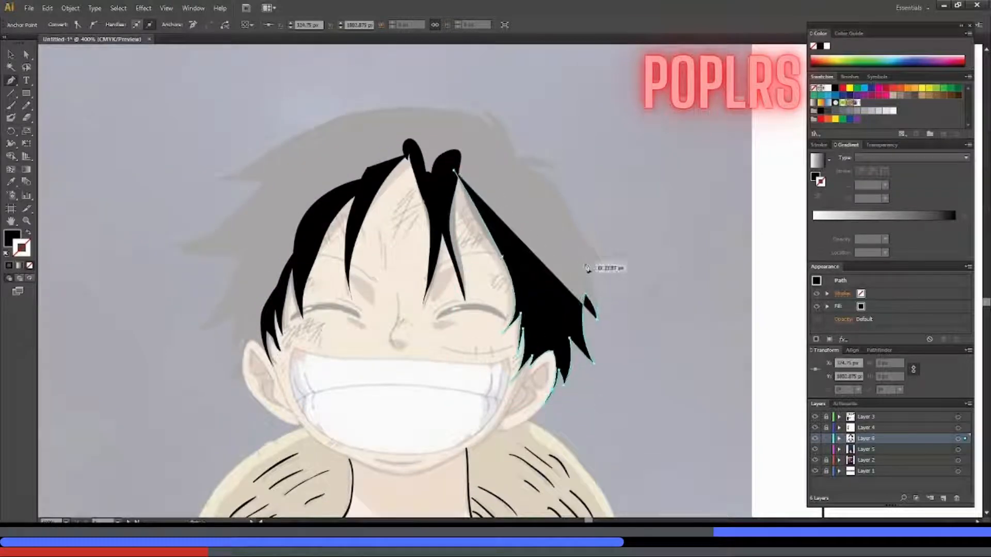
- Extend the hair path up the right side and over the crown to the upper-left tip, redrawing one misplaced tuft segment
drag(587, 269, 571, 194)
drag(489, 151, 555, 176)
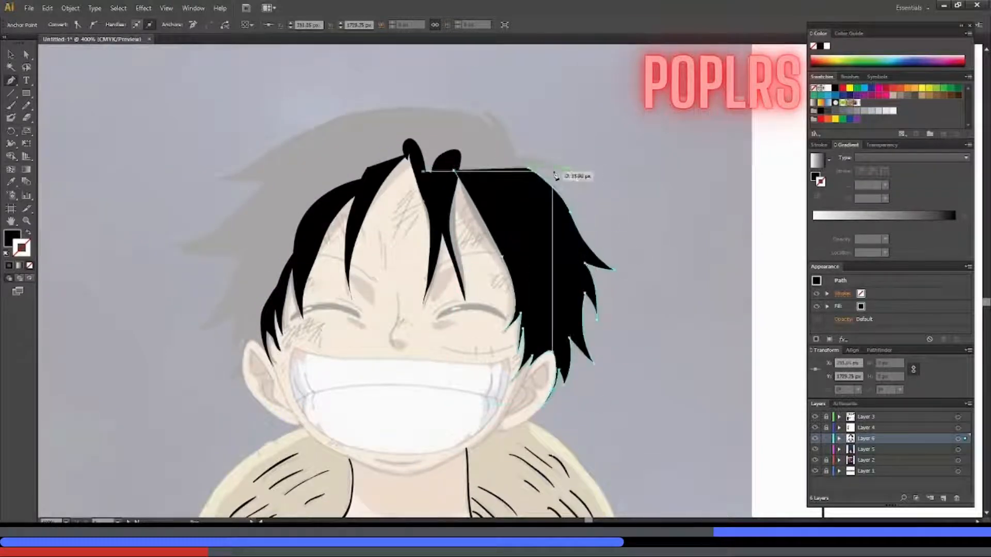
key(ctrl+z)
drag(515, 129, 355, 230)
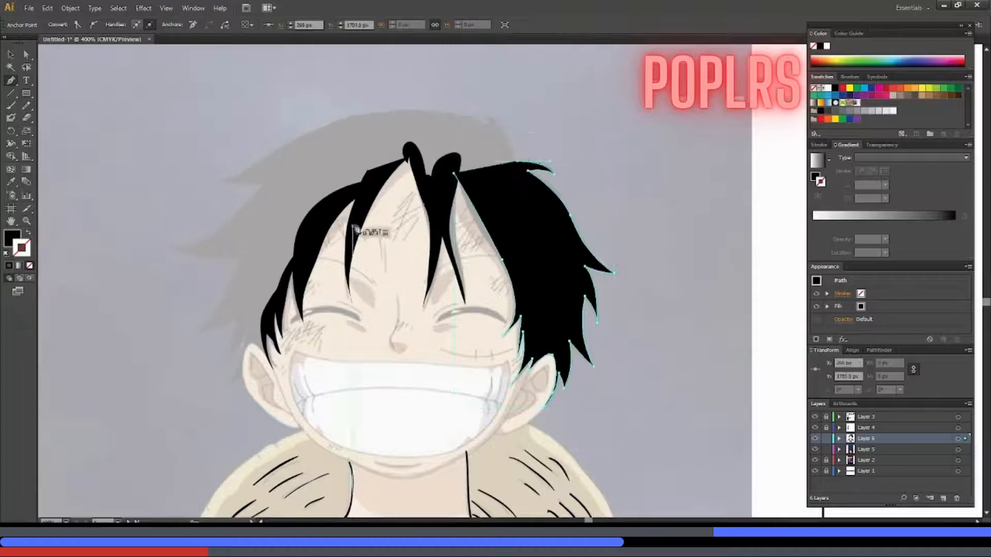
drag(489, 121, 235, 182)
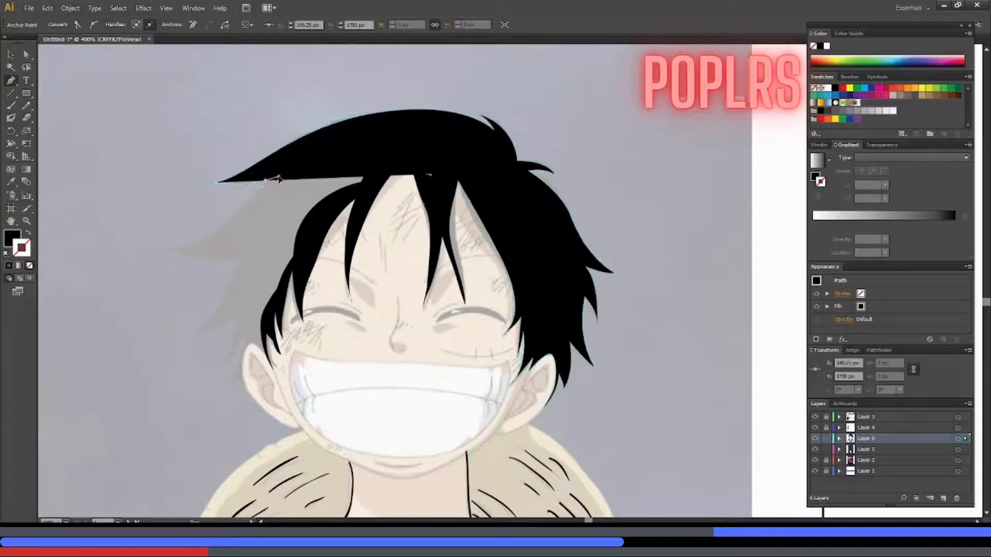
- Complete the black hair silhouette along the left side's spikes down to the left ear
drag(133, 252, 229, 383)
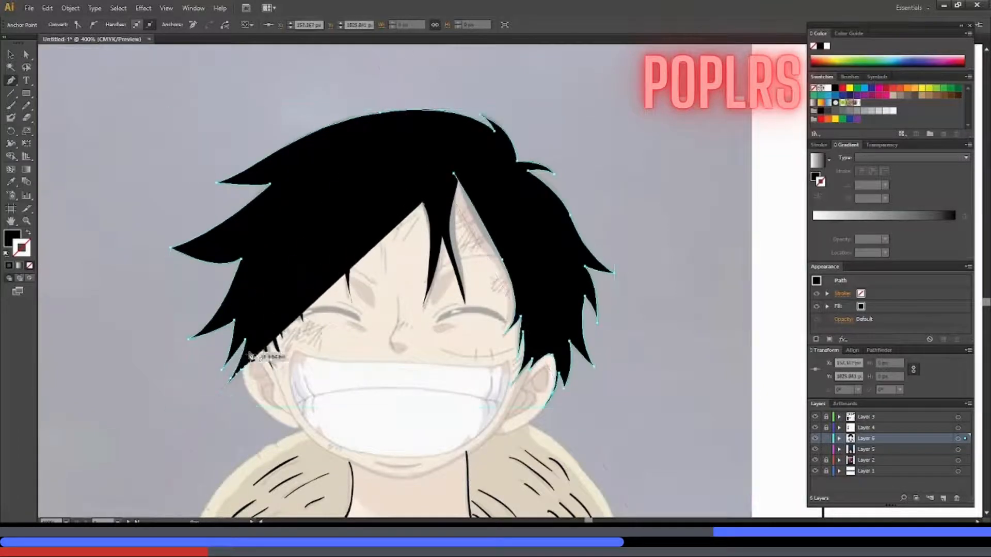
scroll(188, 368, up, 3)
drag(341, 357, 532, 157)
scroll(475, 93, down, 3)
scroll(602, 84, down, 2)
scroll(612, 103, down, 1)
scroll(626, 99, up, 2)
scroll(642, 115, down, 3)
scroll(452, 223, up, 5)
- Switch to the "drawing" brush with a black stroke and no fill, and trace the left ear's inner lines
key(b)
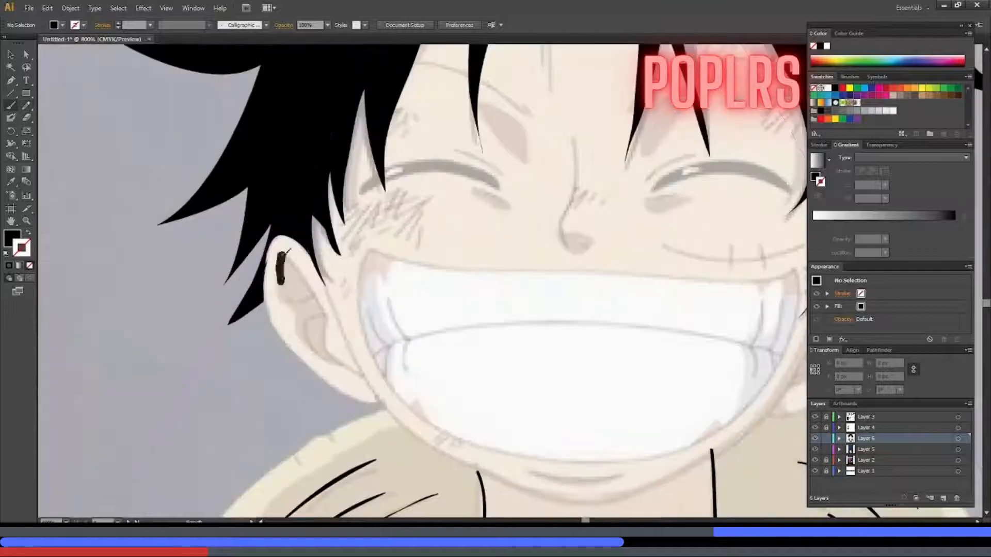
click(266, 25)
click(243, 57)
key(shift+x)
drag(278, 251, 345, 360)
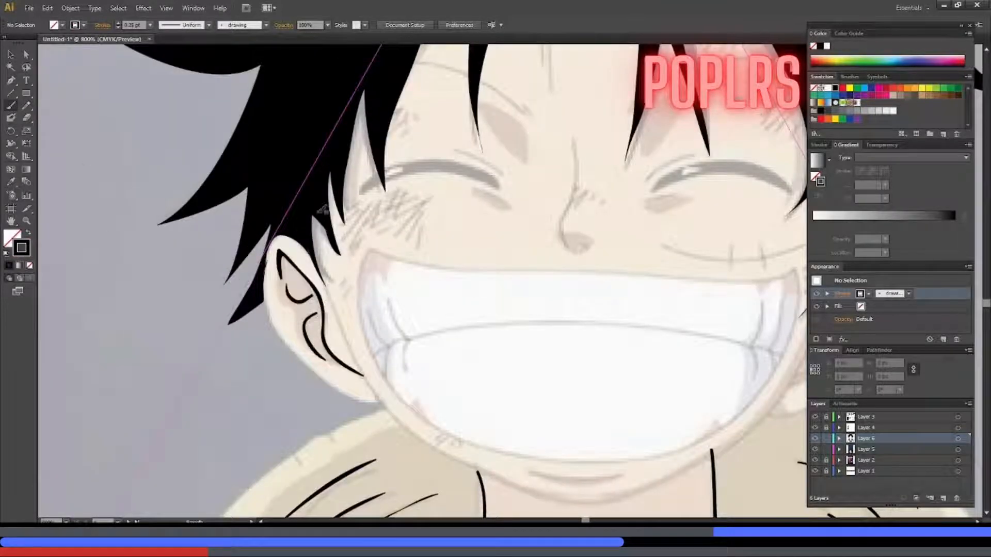
- Trace the outer outlines of both ears and the inner folds of the right ear, redoing one fold line
scroll(313, 307, down, 1)
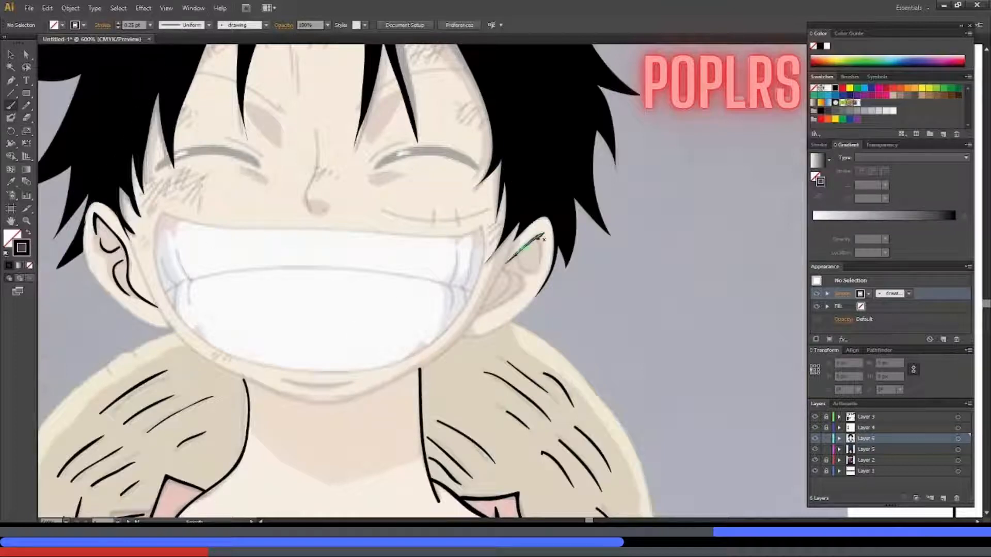
drag(543, 237, 544, 235)
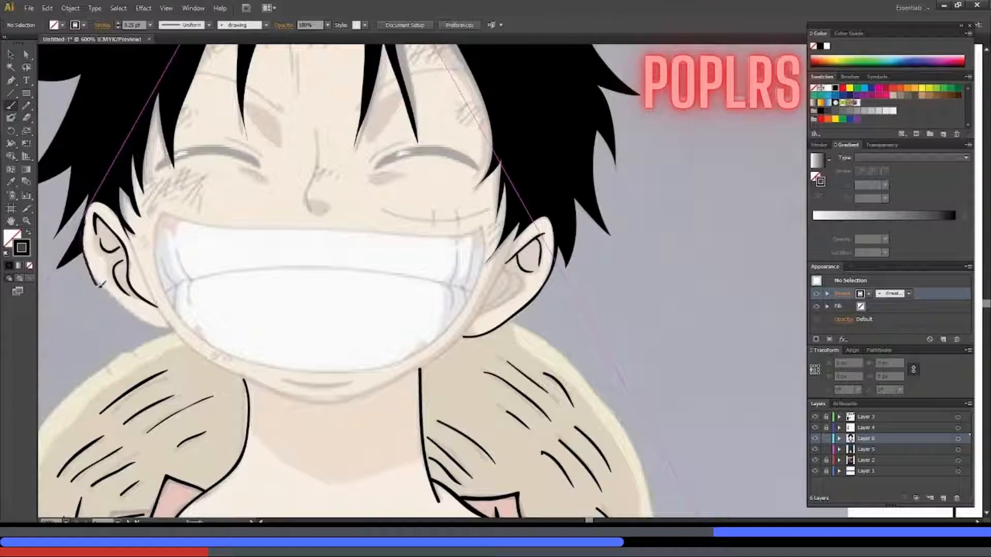
scroll(207, 341, right, 2)
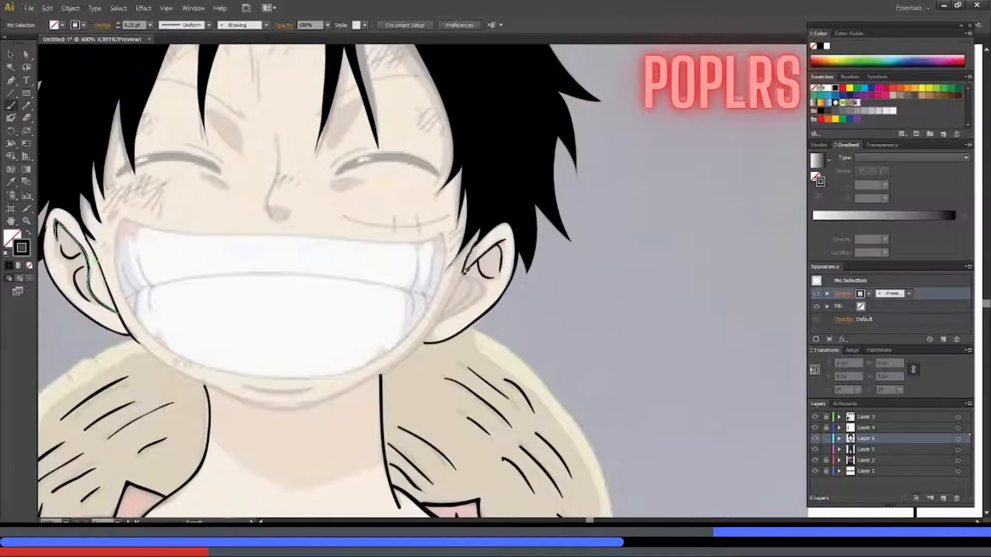
key(ctrl+equal)
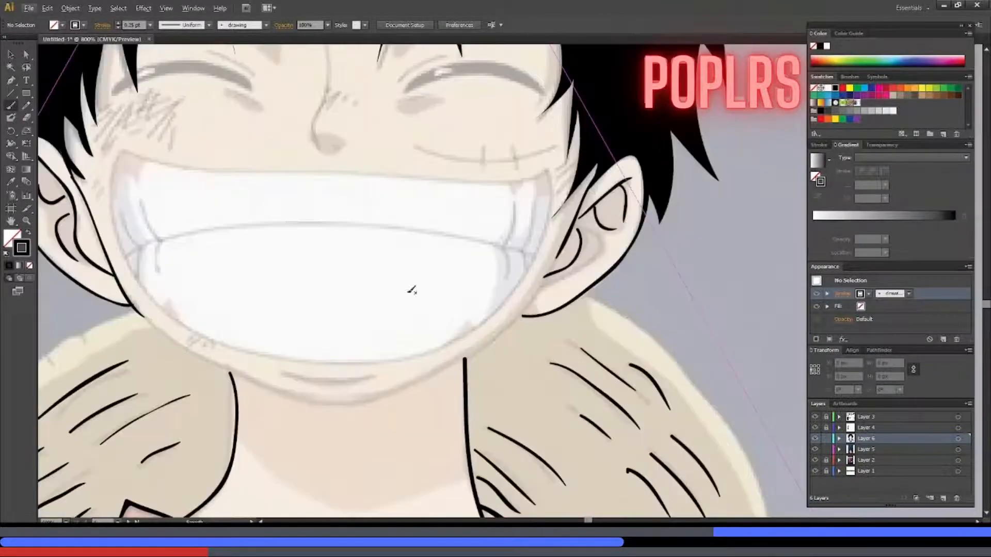
key(ctrl+z)
drag(546, 285, 593, 259)
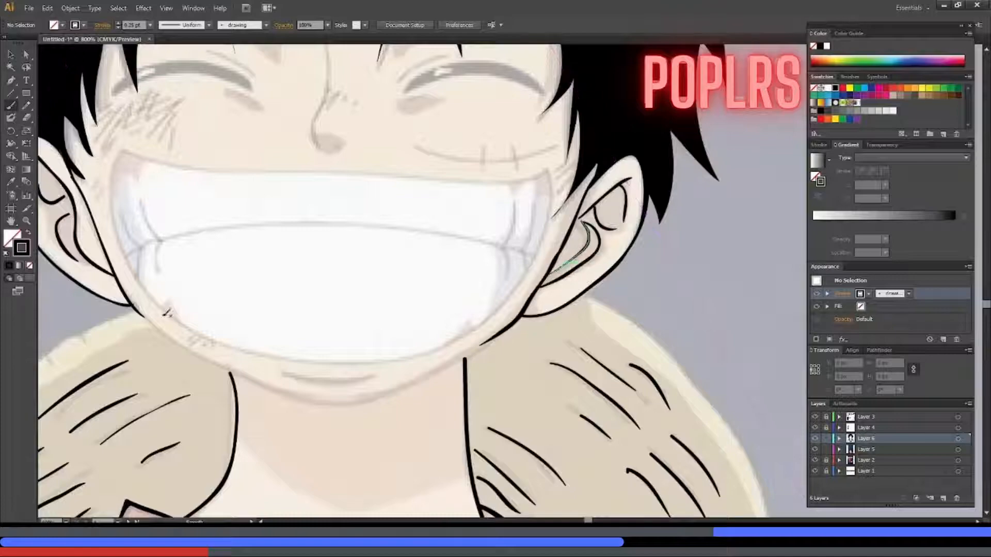
- Trace the jaw and chin outline between the ears and tidy the line overlap near the neck with the Eraser
key(ctrl+equal)
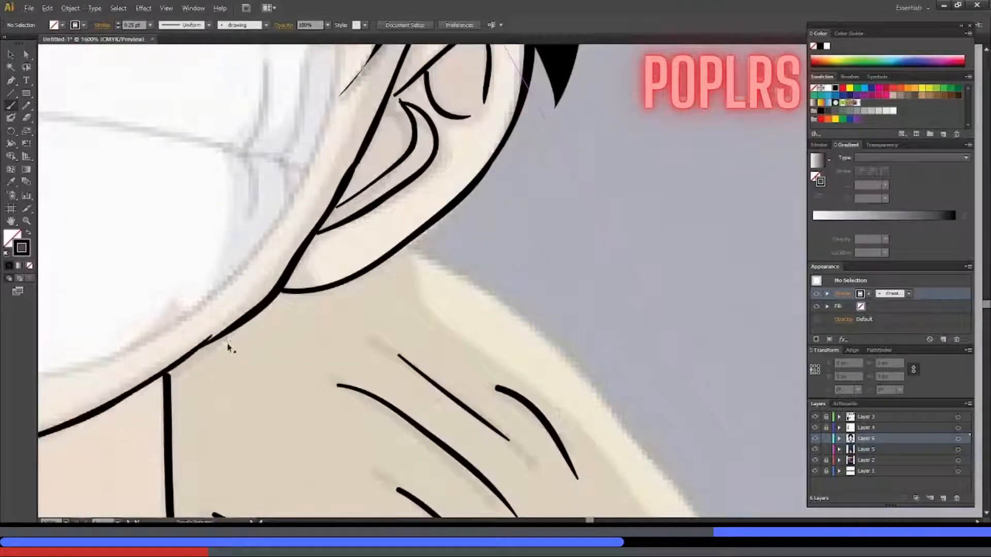
key(ctrl+minus)
key(ctrl+minus)
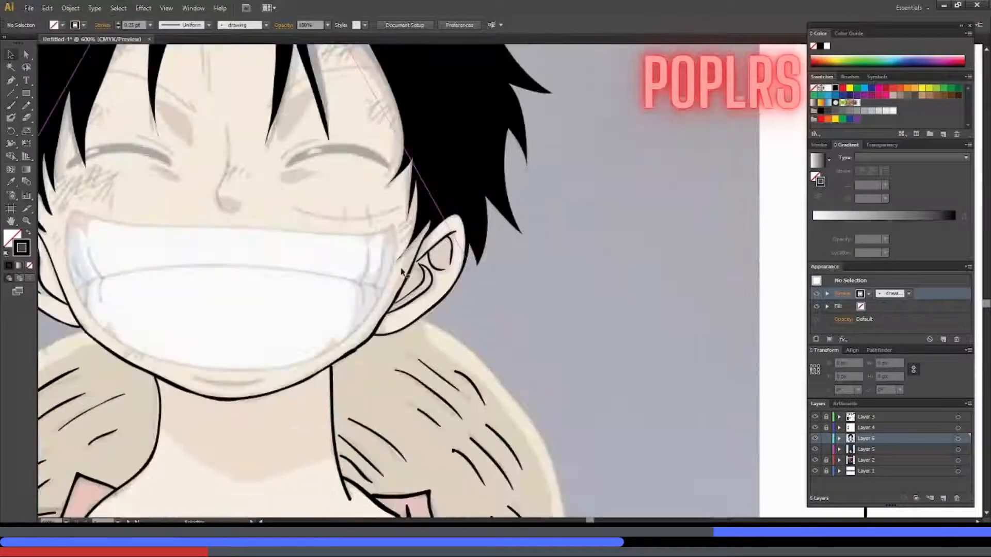
key(ctrl+equal)
key(ctrl+equal)
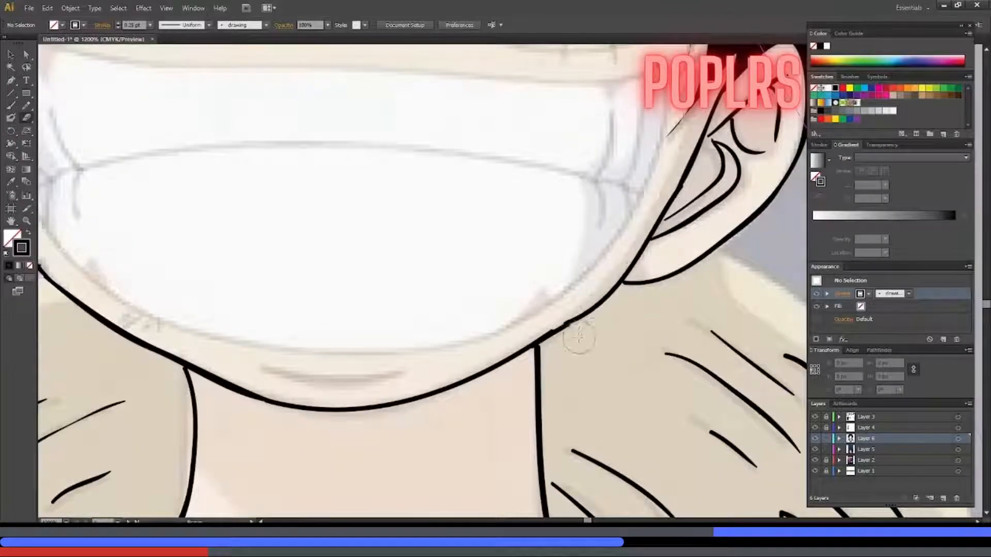
key(ctrl+minus)
key(ctrl+minus)
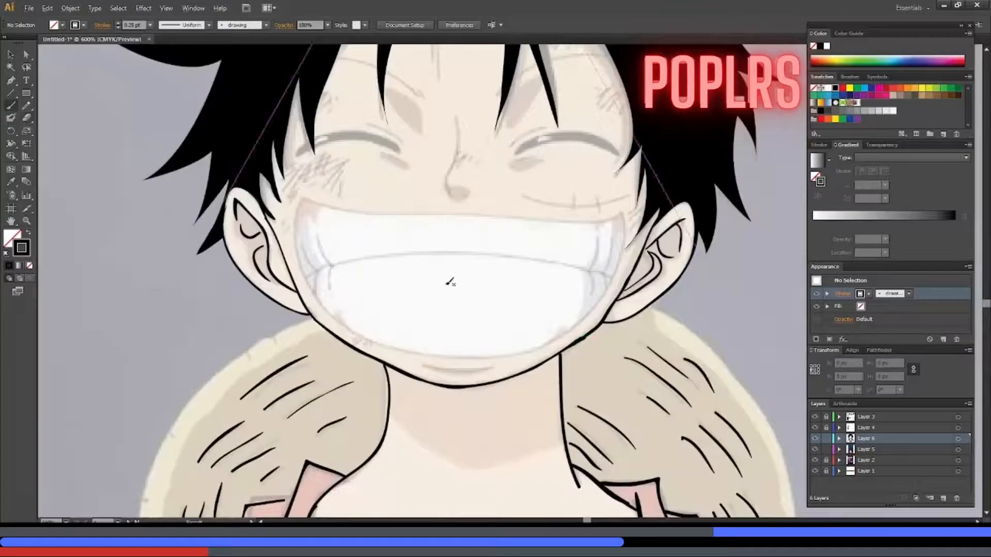
- Trace the forehead scratches, the vertical frown lines between the brows and the left brow line with black brush strokes
scroll(447, 282, up, 5)
drag(483, 107, 448, 147)
drag(494, 121, 447, 195)
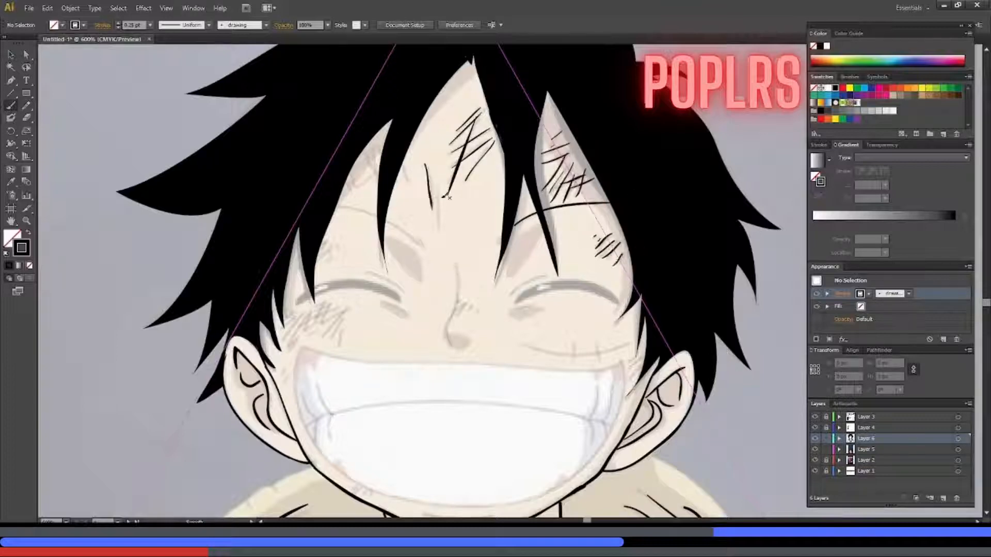
drag(435, 187, 438, 237)
drag(293, 200, 418, 237)
drag(411, 191, 404, 165)
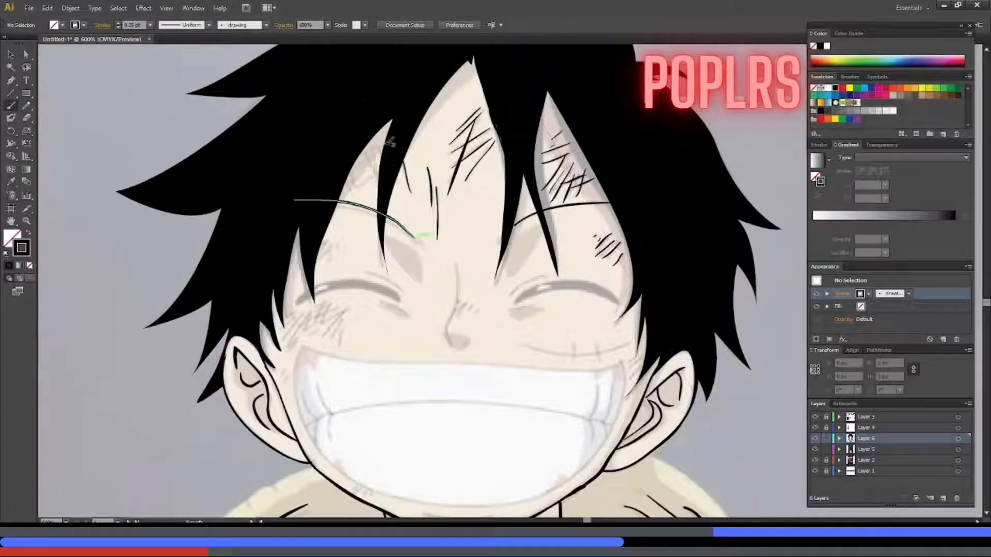
- Fade the reference image on Layer 5 further so the traced lines stand out
click(886, 449)
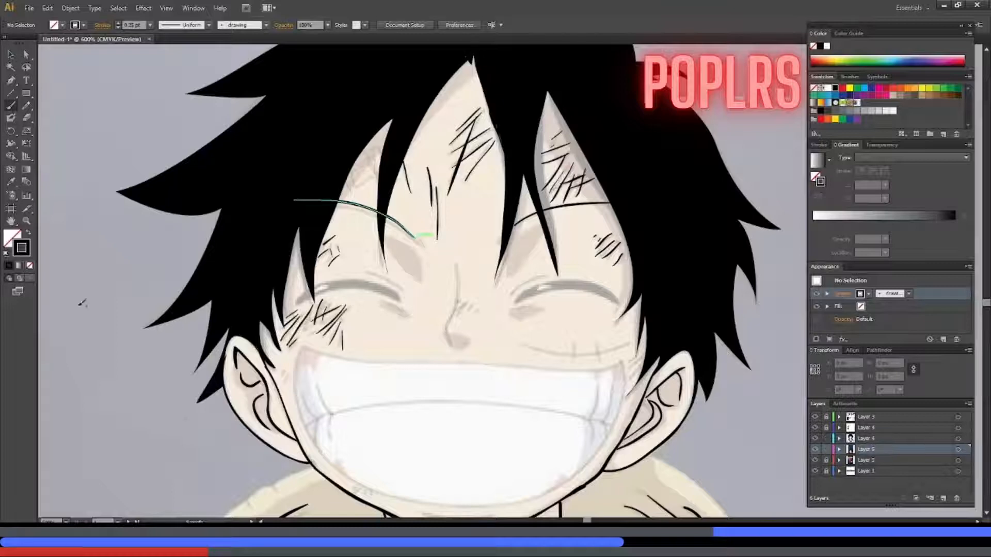
key(ctrl+minus)
key(ctrl+minus)
key(ctrl+minus)
key(Return)
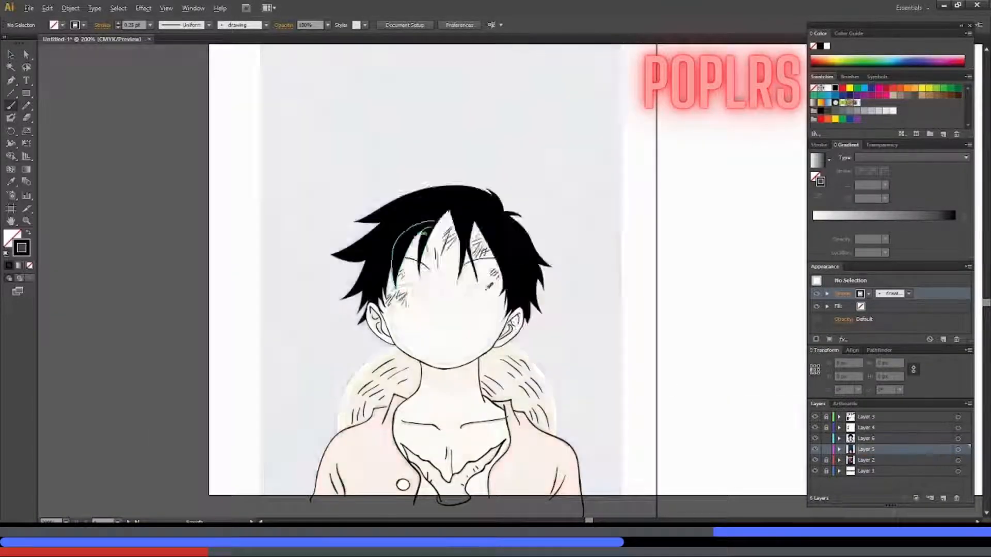
- Trace the stitched scar under the right eye and the scratches on the right cheek
key(ctrl+plus)
key(ctrl+plus)
key(ctrl+plus)
drag(468, 303, 503, 302)
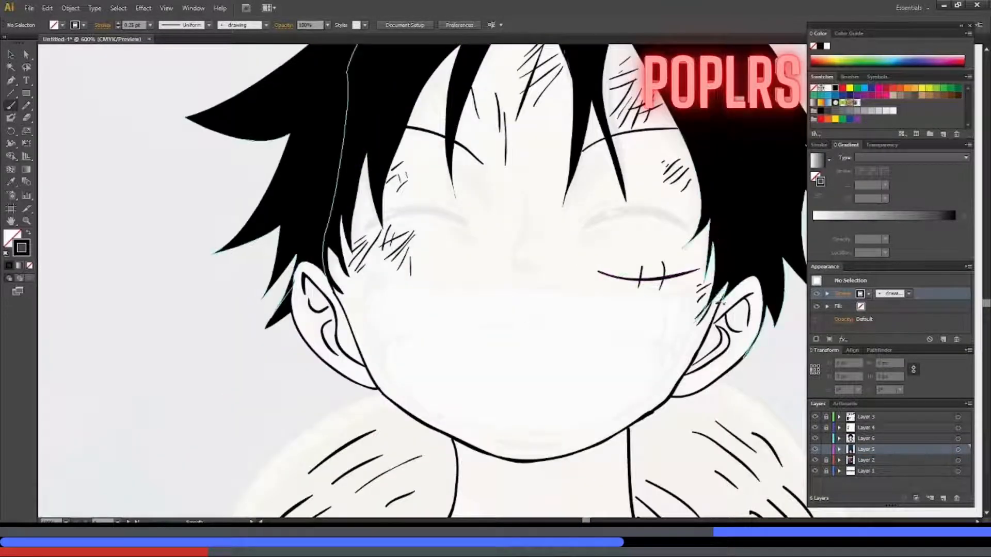
- Hide the reference image layer and examine the traced line art of the head and torso on its own
key(ctrl+minus)
key(p)
key(ctrl+plus)
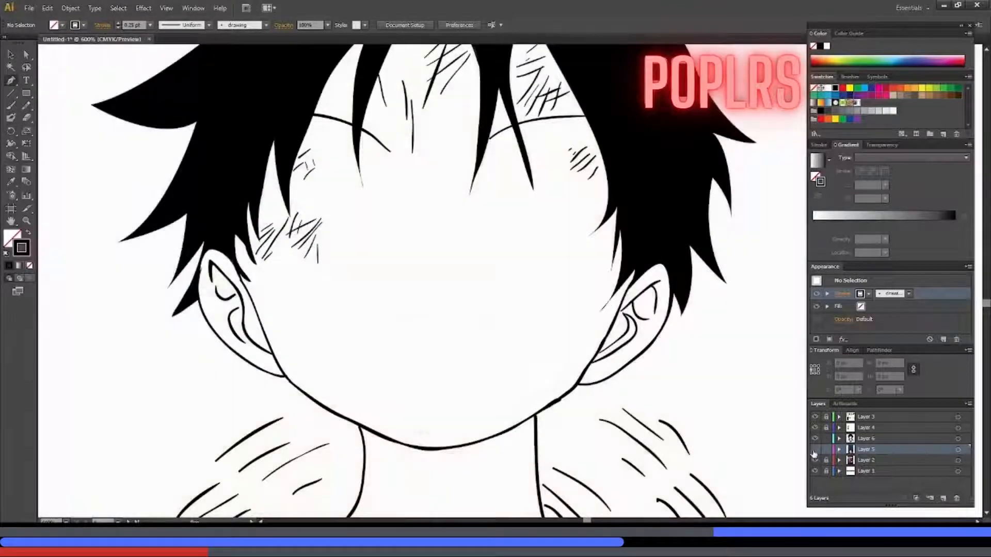
click(815, 438)
key(v)
click(615, 291)
key(ctrl+shift+a)
key(ctrl+minus)
key(ctrl+minus)
key(ctrl+minus)
key(ctrl+minus)
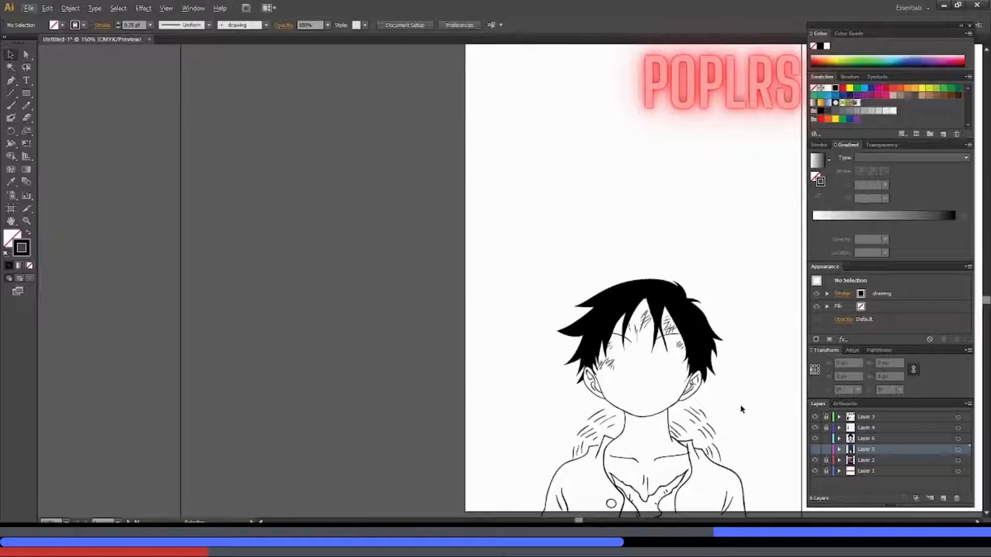
- Show the reference image again and readjust its dimming in the layer options
double_click(877, 460)
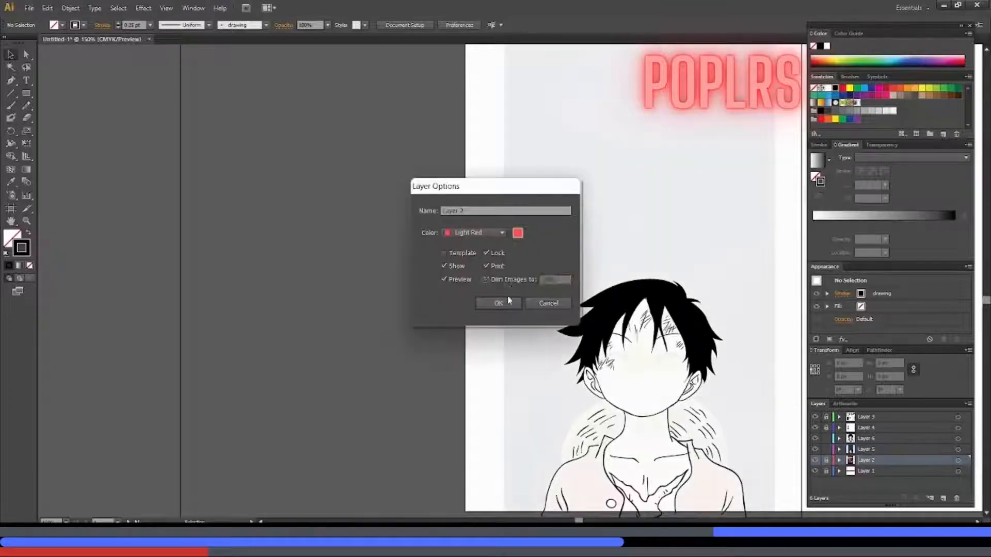
key(Return)
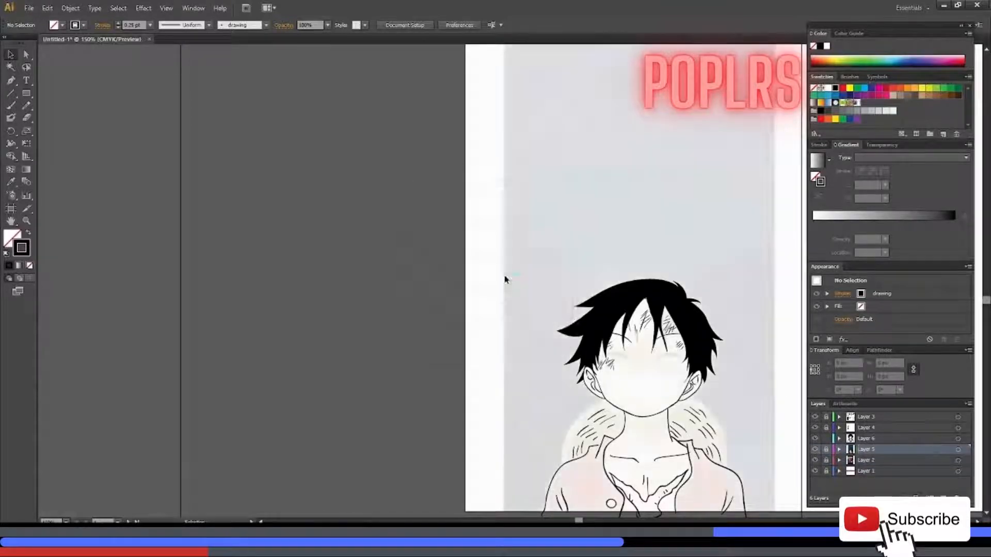
- Trace the nose, the short lines around both eyes, the stitched scar and the scratches on the left forehead
key(ctrl+plus)
key(ctrl+plus)
key(ctrl+plus)
key(ctrl+plus)
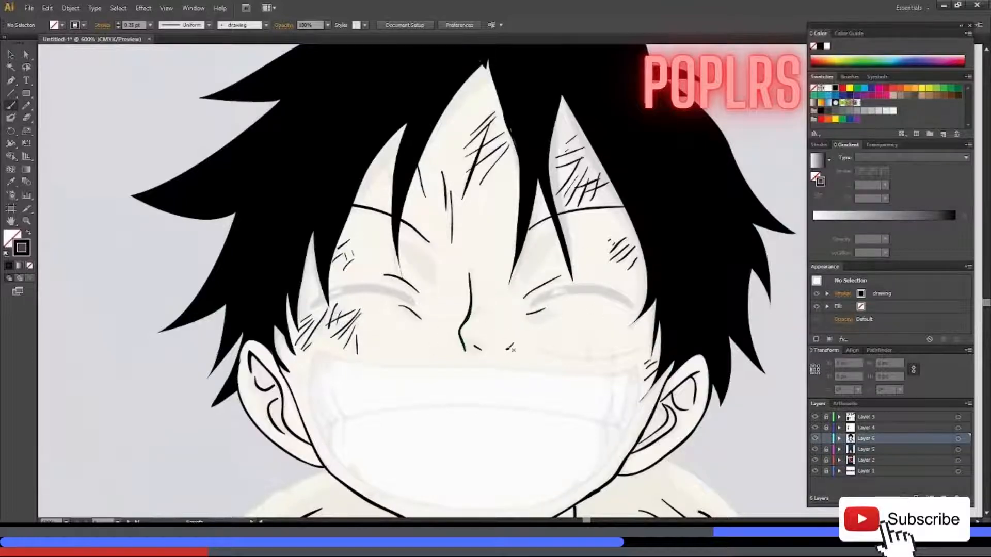
key(ctrl+minus)
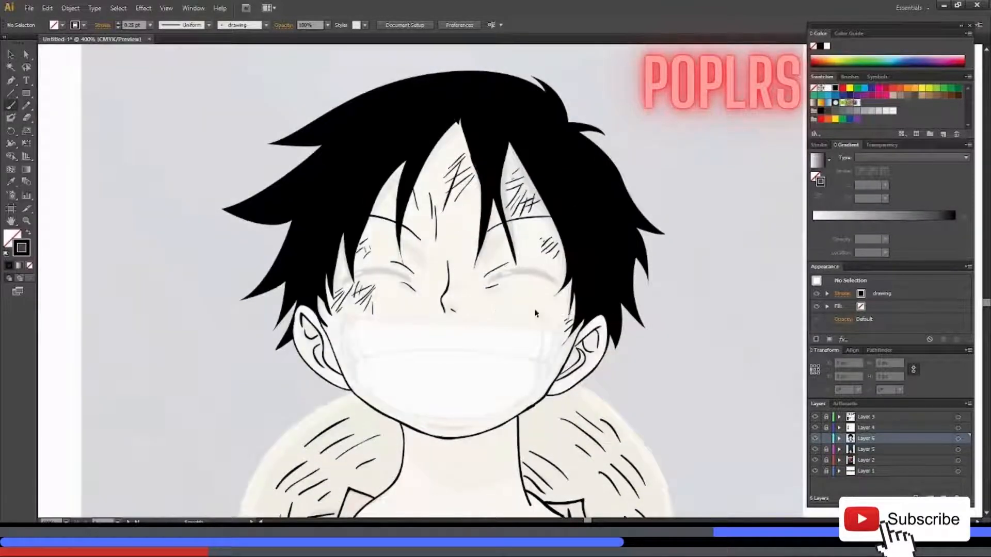
drag(431, 141, 345, 233)
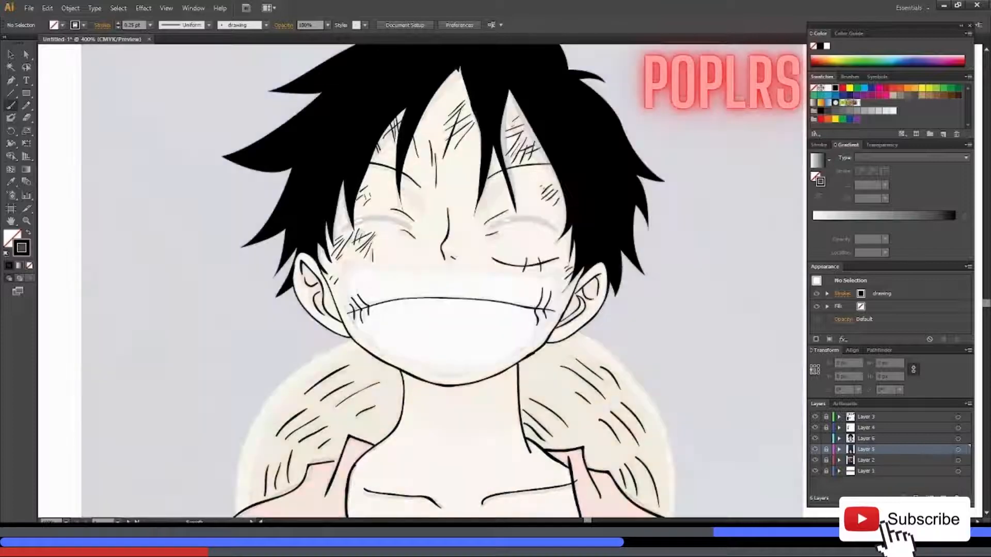
- On Layer 6, brush the line between the teeth with its corner creases and the small marks on the lower-left jaw
key(p)
click(866, 438)
key(ctrl+=)
key(b)
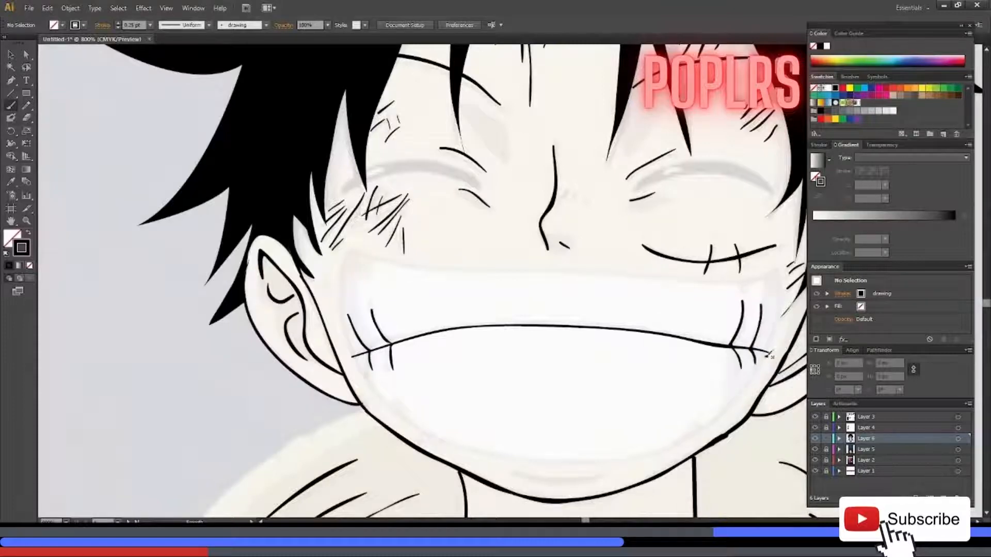
key(ctrl+minus)
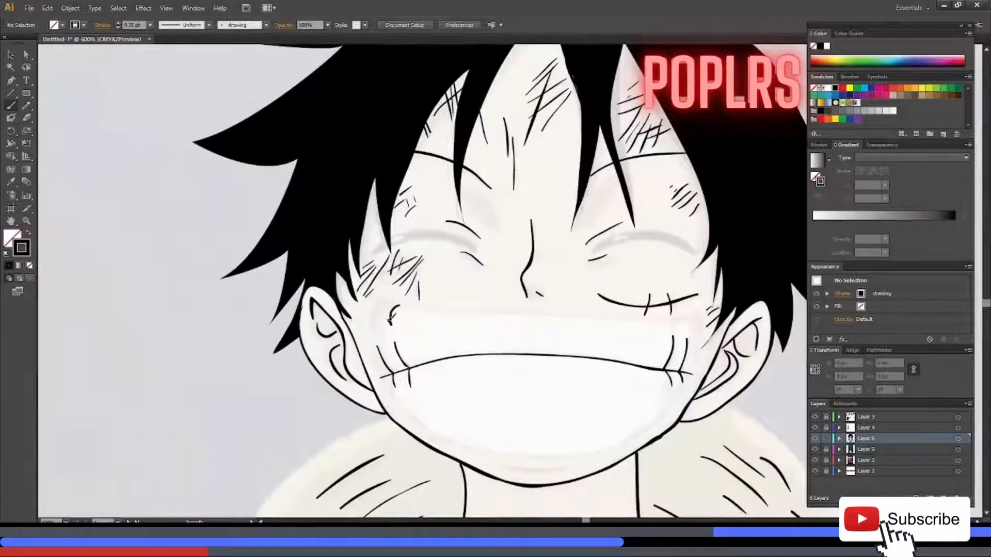
drag(454, 445, 315, 460)
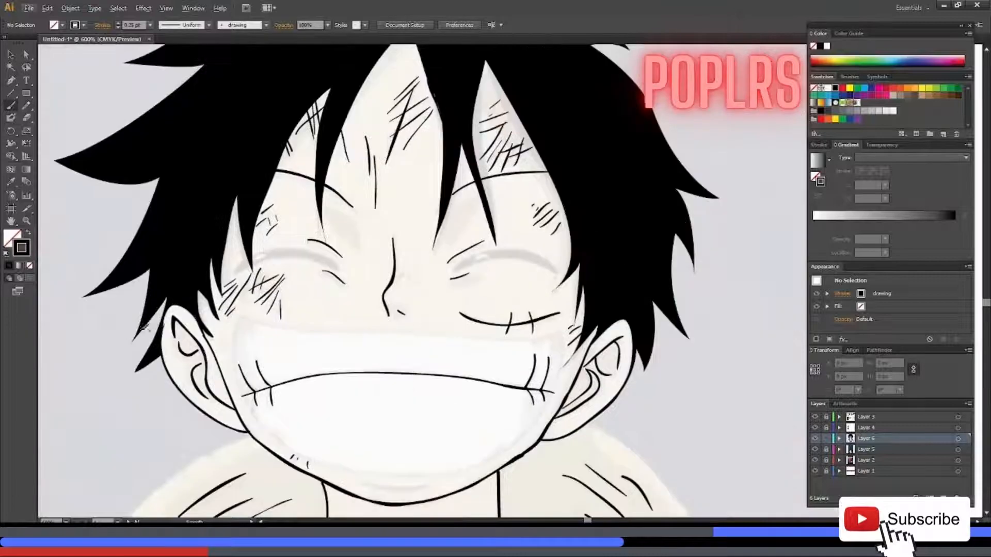
- Outline the upper edge and right corner of the grin with the Pen tool, down to the line between the teeth
click(272, 337)
click(473, 337)
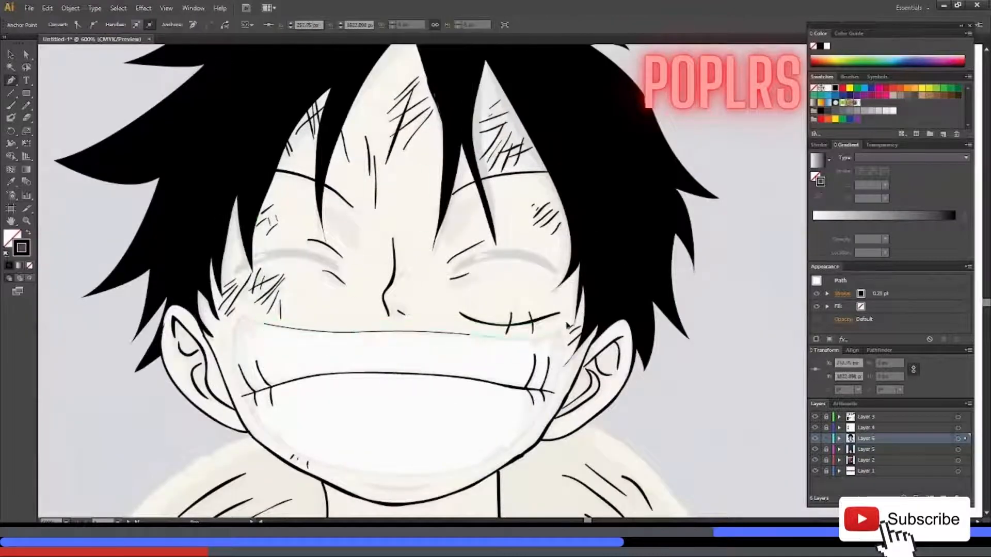
drag(564, 338, 566, 345)
click(242, 387)
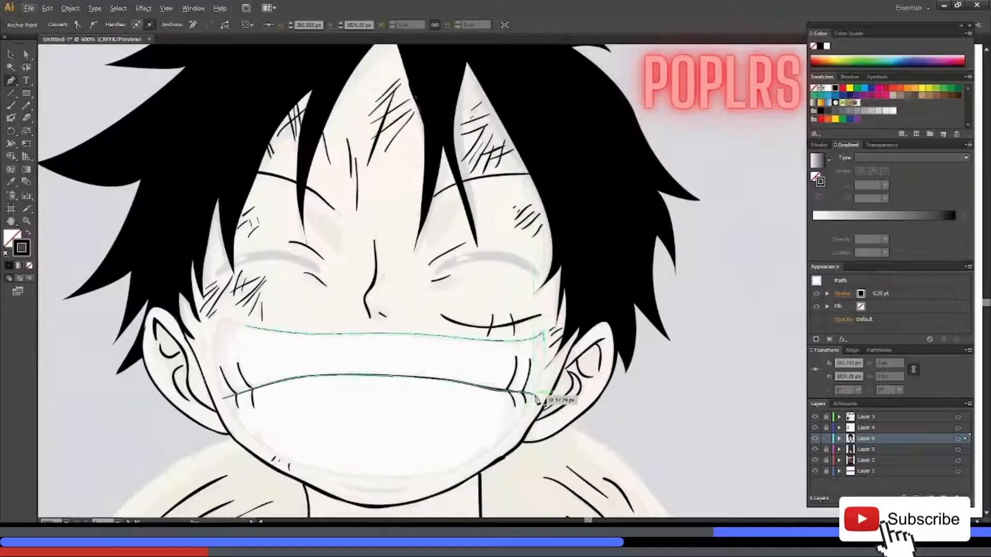
click(539, 399)
- Close the mouth outline along the lower lip and left corner, and set its stroke weight to 0.5 pt
scroll(538, 395, up, 4)
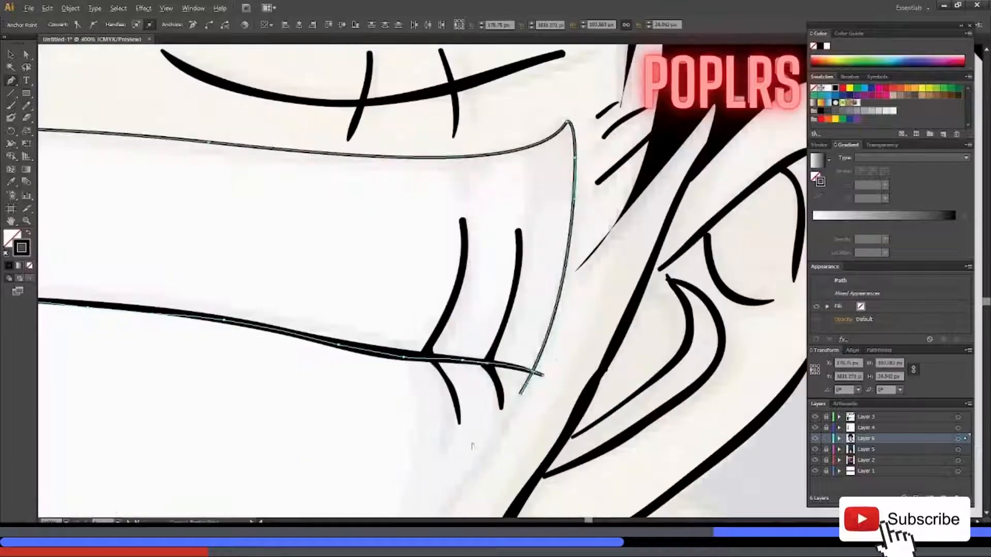
scroll(471, 442, down, 4)
drag(482, 465, 438, 488)
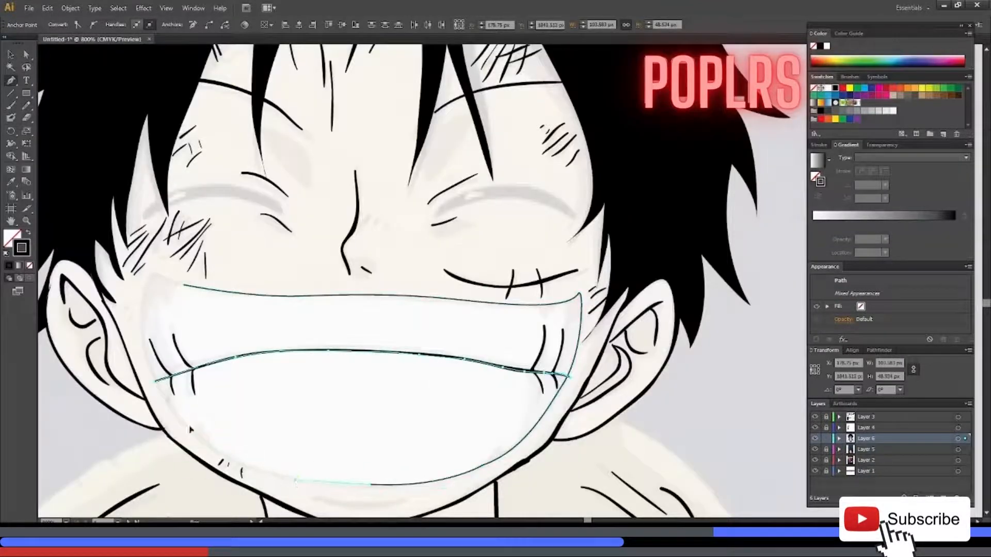
drag(204, 443, 146, 382)
drag(147, 282, 161, 281)
key(ctrl+minus)
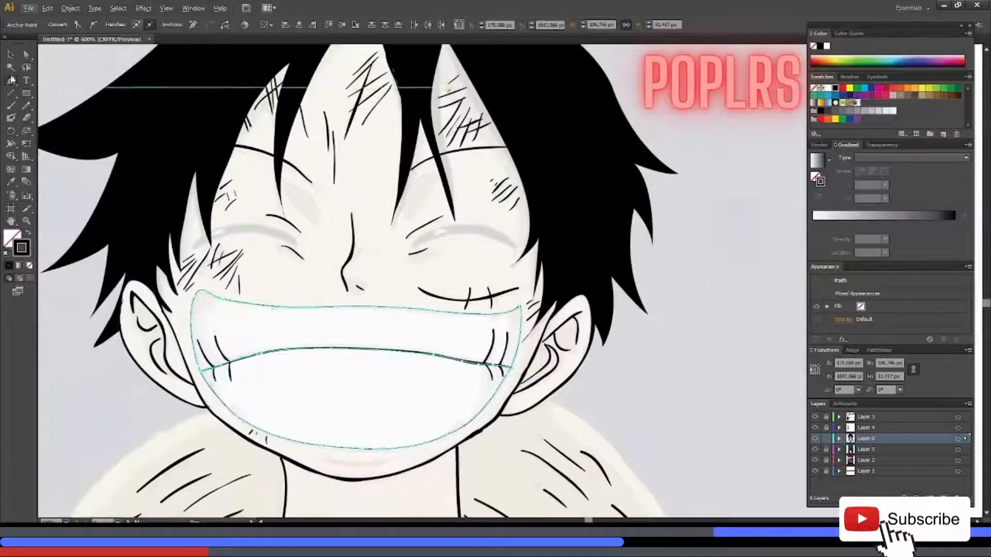
key(ctrl+shift+a)
key(b)
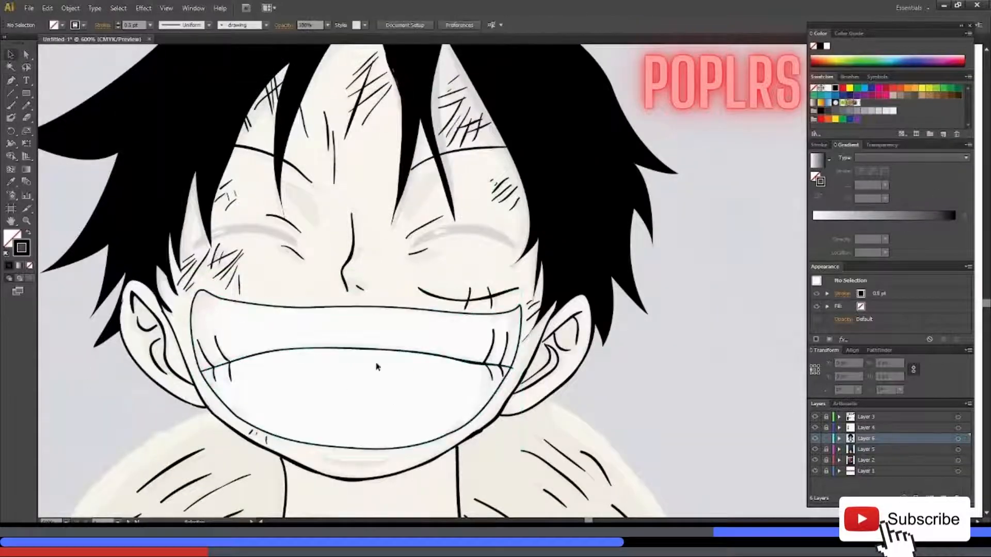
- Set the brush stroke to 1 pt and add short marks beside the nose and on the left cheek, undoing a stray stroke
key(ctrl+plus)
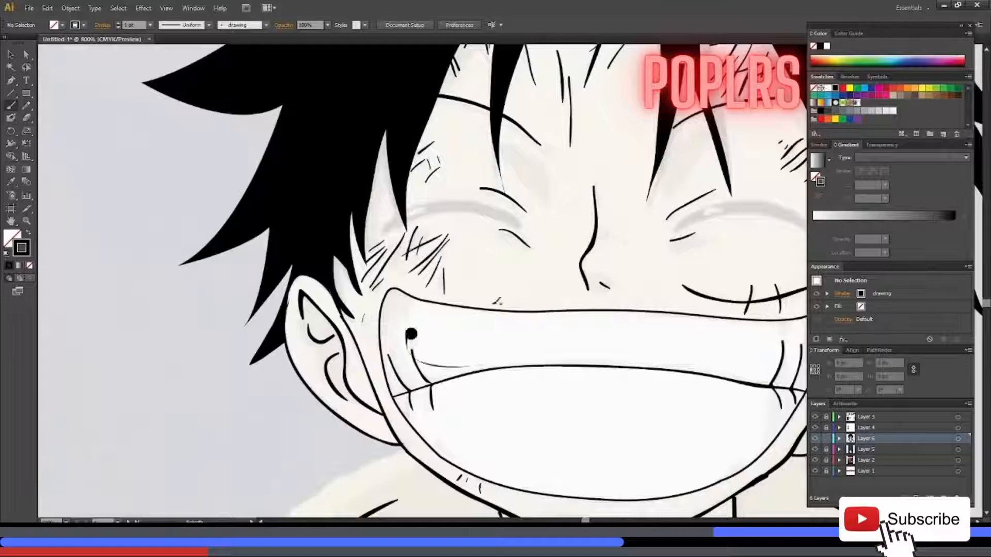
key(ctrl+z)
key(ctrl+minus)
key(ctrl+minus)
key(ctrl+plus)
key(ctrl+plus)
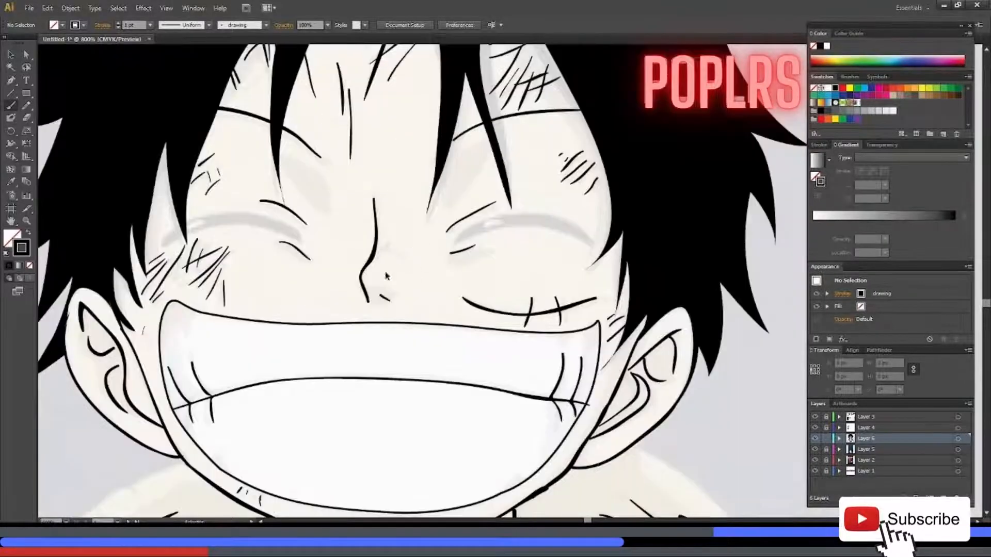
drag(151, 338, 146, 348)
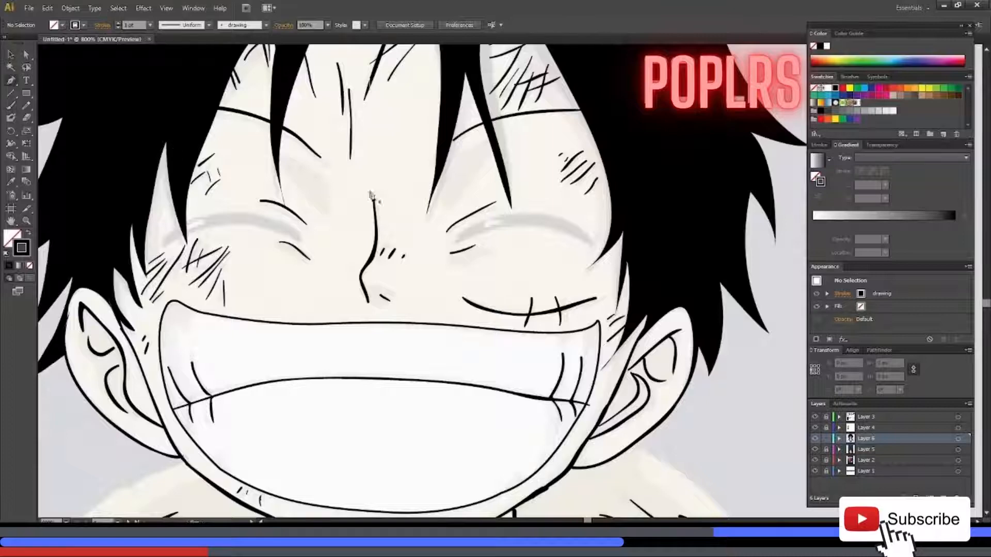
- Draw a pointed hair strand beside the right ear with the Pen tool, using a black fill and no stroke
key(p)
click(669, 284)
drag(626, 329, 614, 356)
key(shift+x)
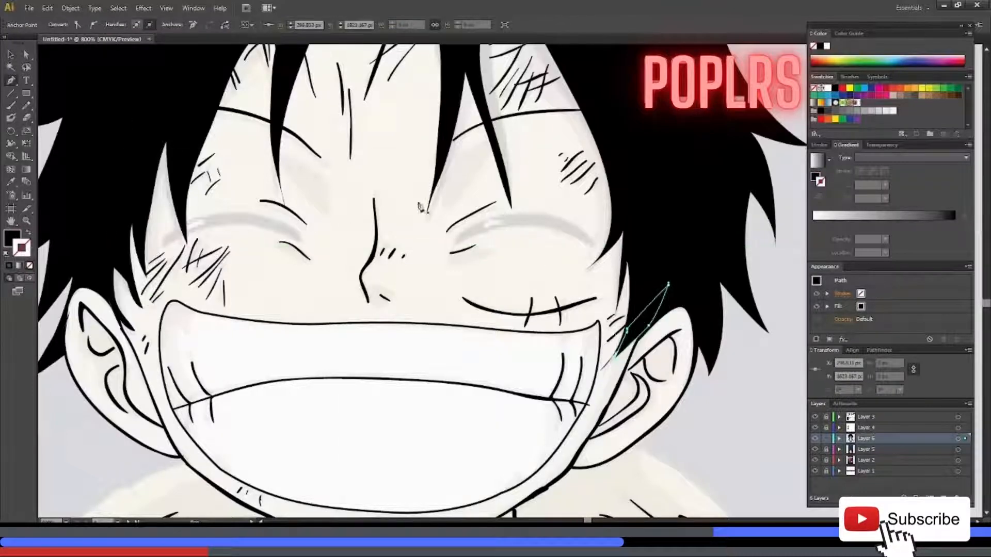
key(v)
key(ctrl+shift+a)
- Add a new layer, and on Layer 6 draw an unfilled black-stroked circle about 206 px wide over the hat behind the neck
key(ctrl+minus)
key(ctrl+minus)
key(ctrl+minus)
key(ctrl+plus)
click(888, 450)
key(ctrl+minus)
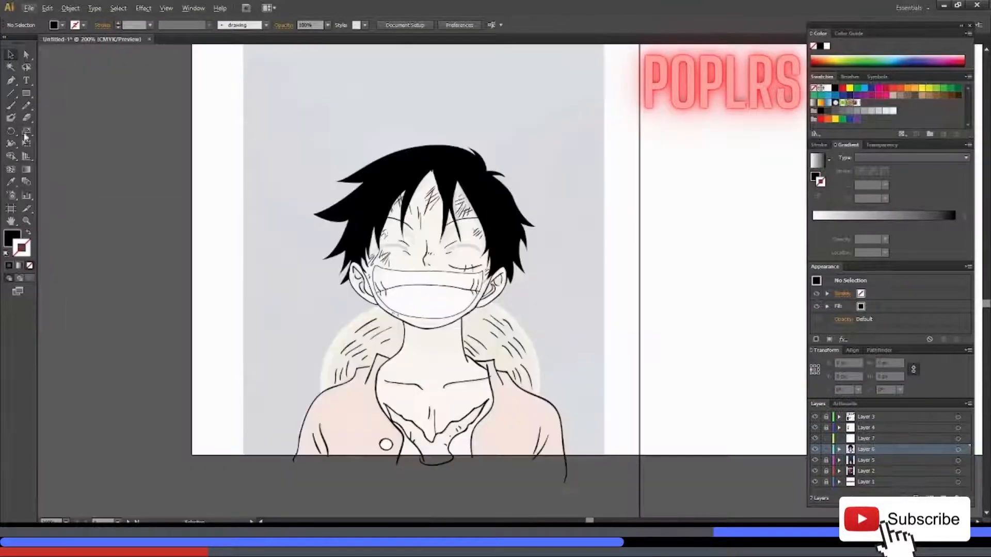
key(l)
drag(331, 280, 545, 495)
key(shift+x)
key(v)
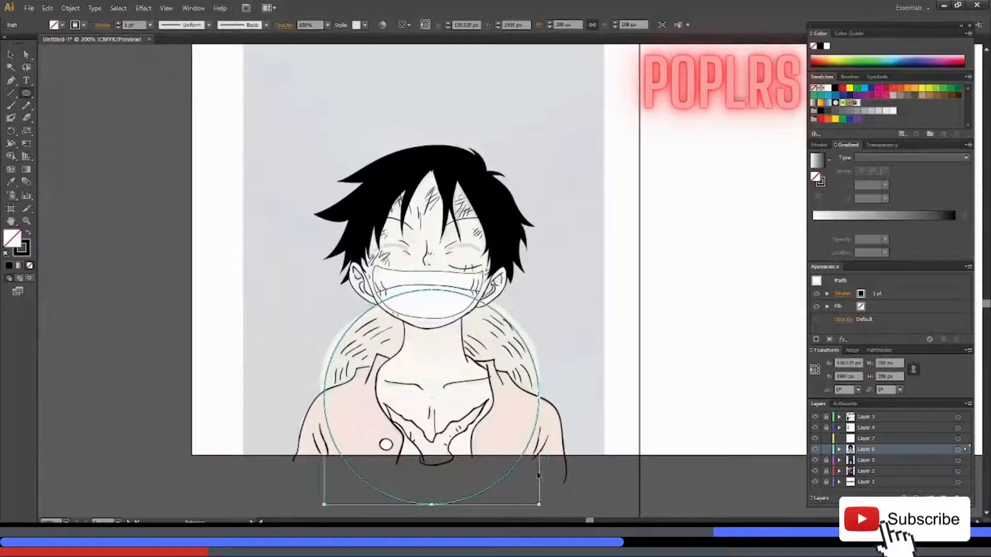
- Resize the circle to about 215 by 201 px so it follows the edge of the hat
key(ctrl+t)
drag(545, 281, 538, 352)
drag(432, 505, 430, 492)
drag(321, 283, 319, 285)
- Delete the lower half and the upper-left part of the circle, keeping only the arc along the hat's right edge
click(24, 56)
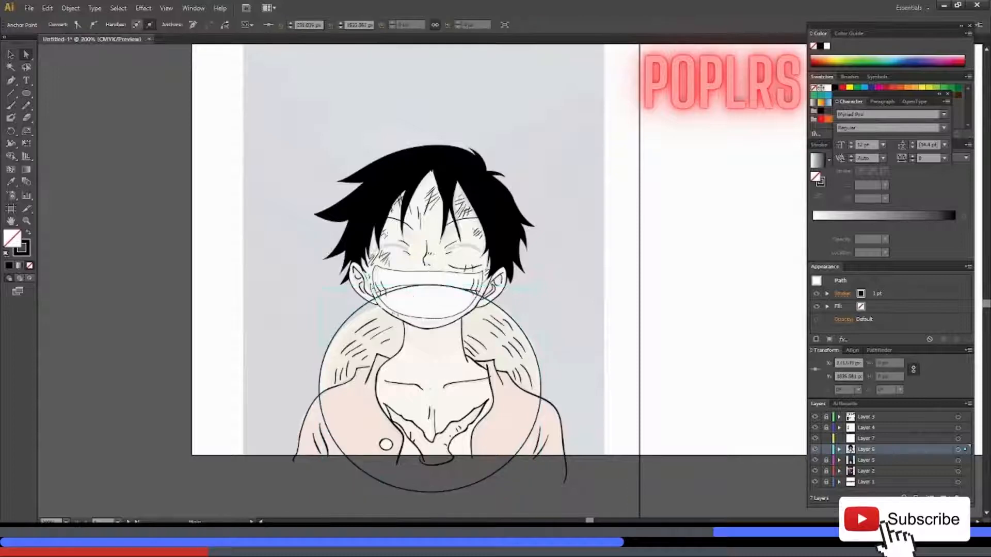
key(ctrl+plus)
key(ctrl+minus)
click(293, 392)
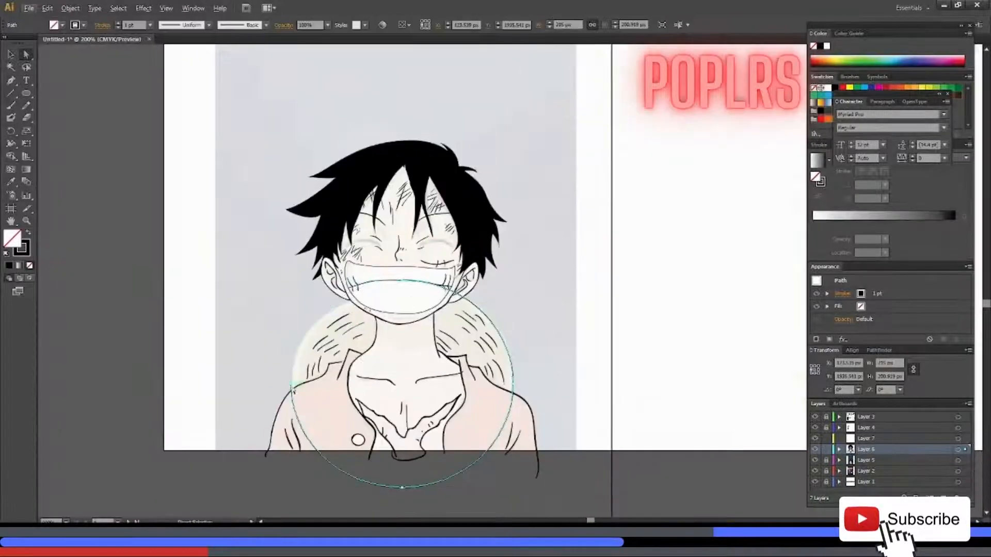
click(402, 488)
key(Delete)
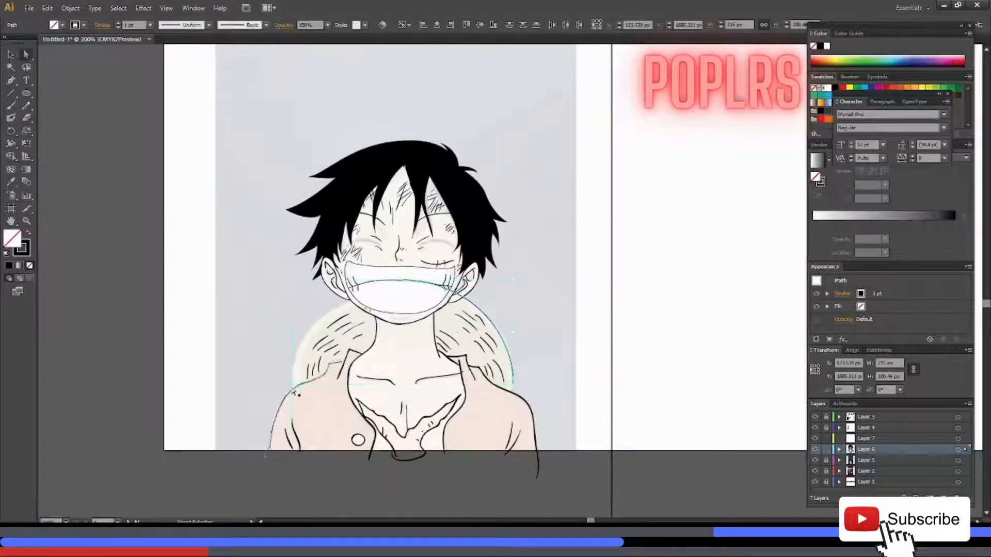
key(Delete)
- Rotate the arc slightly to match the right hat edge and erase the part overlapping the right ear
key(v)
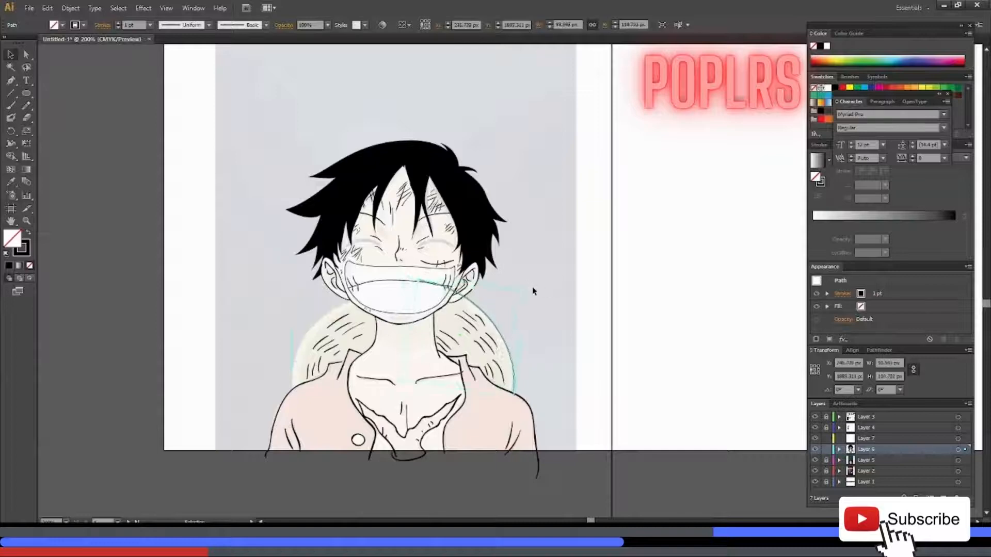
click(538, 296)
scroll(455, 299, up, 1)
scroll(430, 284, up, 5)
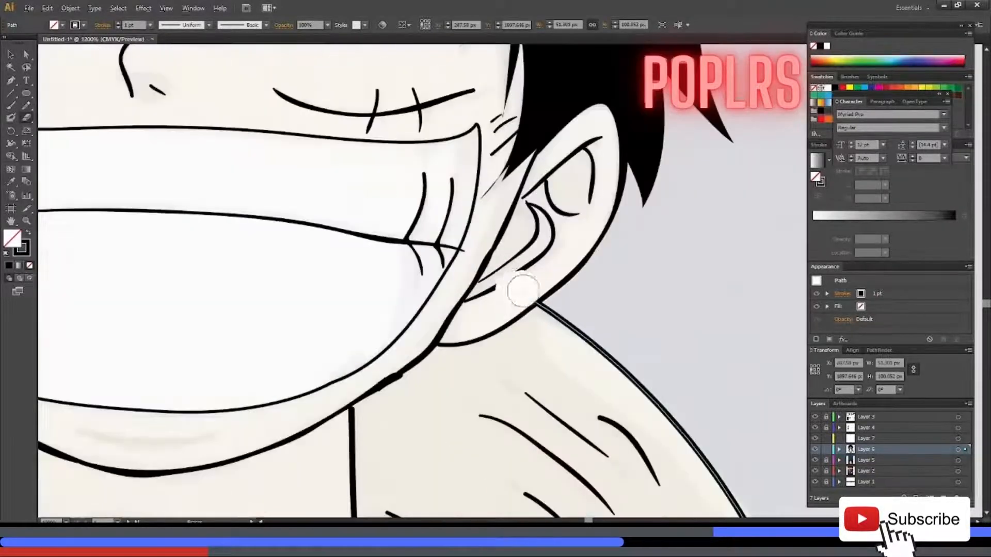
- Duplicate and mirror the arc, and place the copy along the left edge of the straw hat
scroll(520, 288, down, 3)
scroll(549, 414, down, 4)
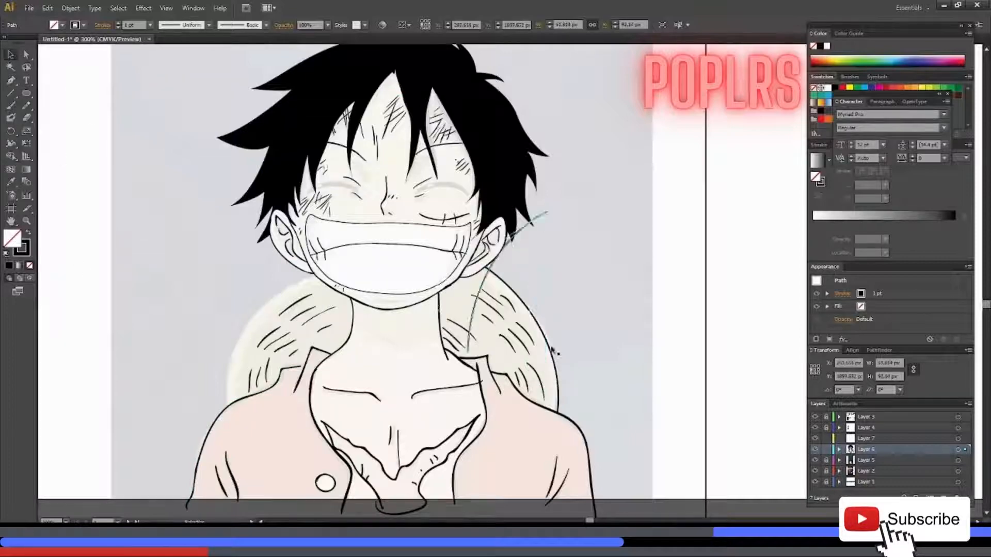
scroll(245, 329, up, 4)
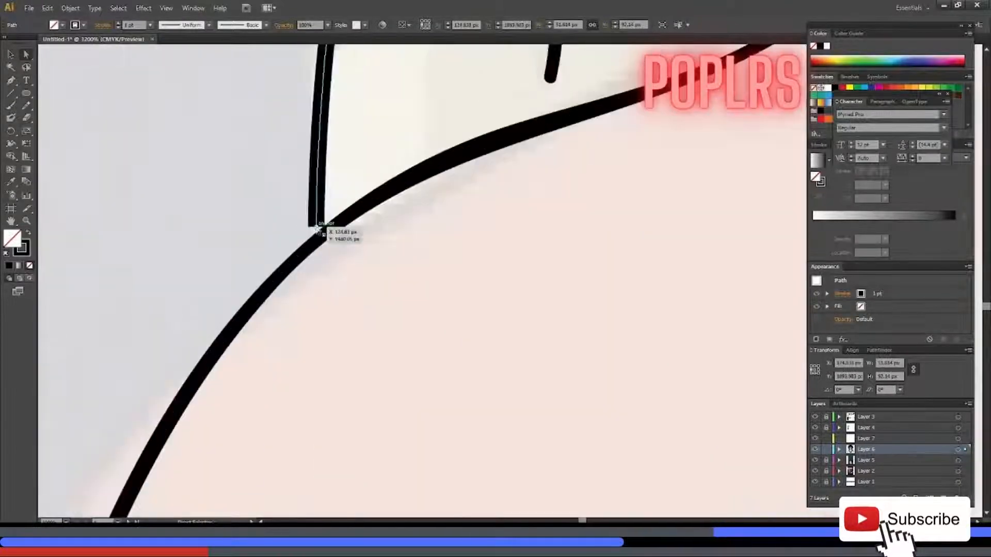
scroll(349, 230, up, 2)
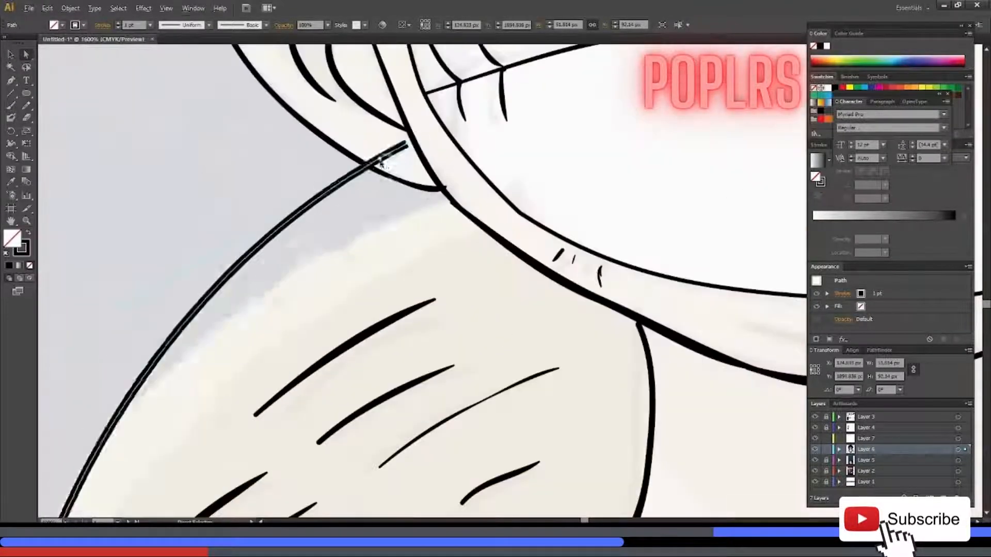
- Adjust the left arc's end points so it runs from the jaw below the left ear down to the shoulder line
click(437, 195)
scroll(422, 214, down, 5)
scroll(371, 434, down, 2)
click(365, 432)
scroll(365, 432, up, 5)
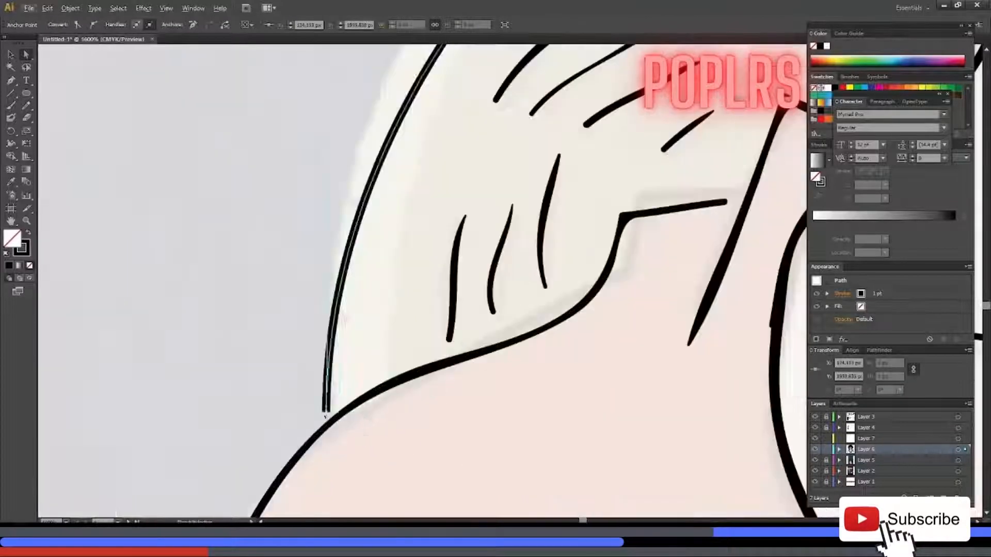
scroll(344, 128, down, 3)
scroll(323, 88, down, 2)
scroll(362, 207, up, 4)
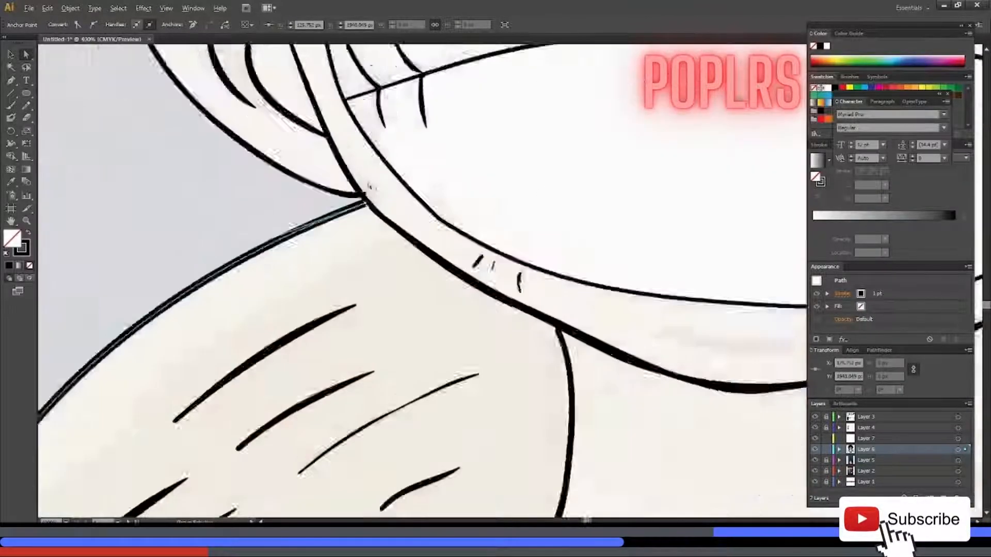
scroll(356, 211, down, 5)
click(490, 206)
- Delete the empty Layer 7
scroll(574, 221, up, 4)
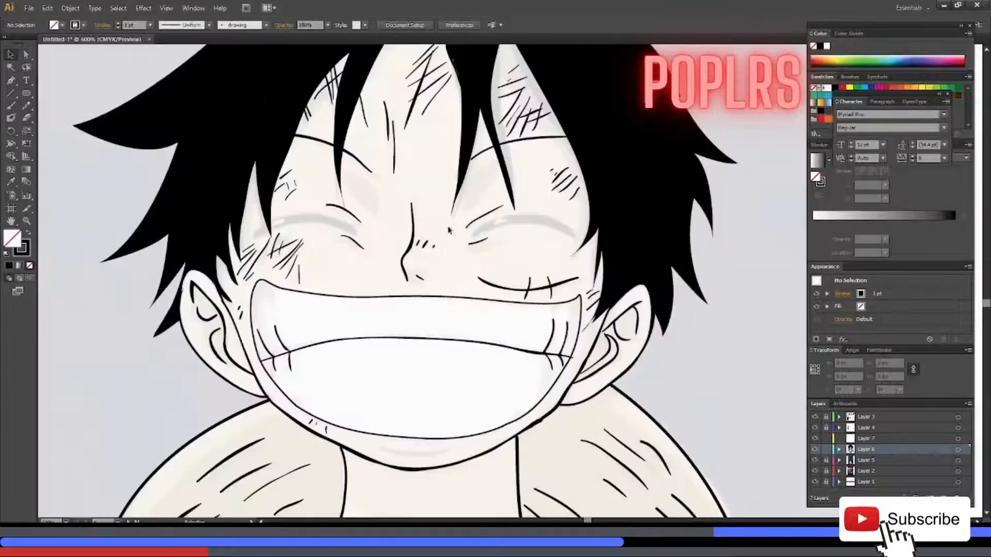
scroll(470, 232, down, 2)
scroll(470, 232, up, 3)
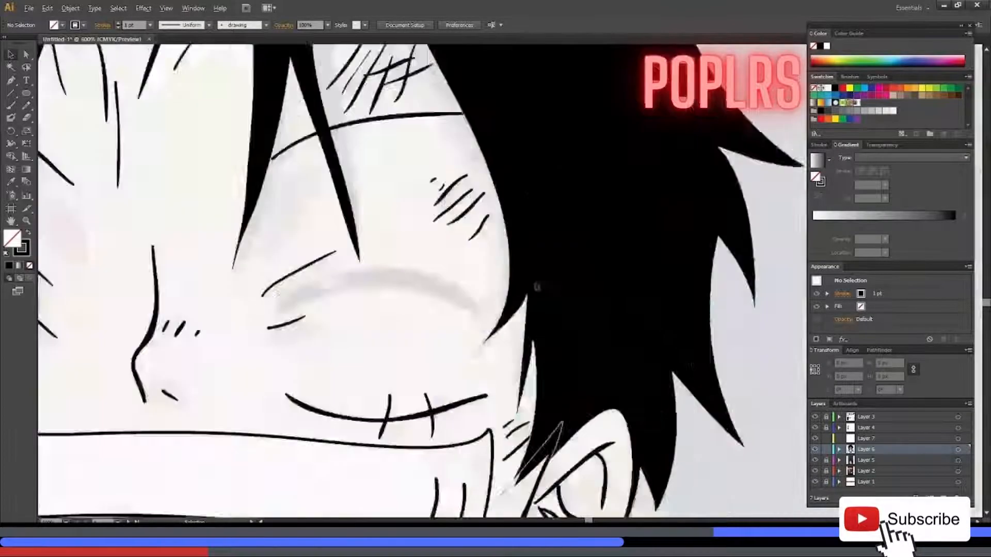
scroll(683, 432, down, 6)
scroll(683, 432, up, 5)
click(451, 127)
click(62, 8)
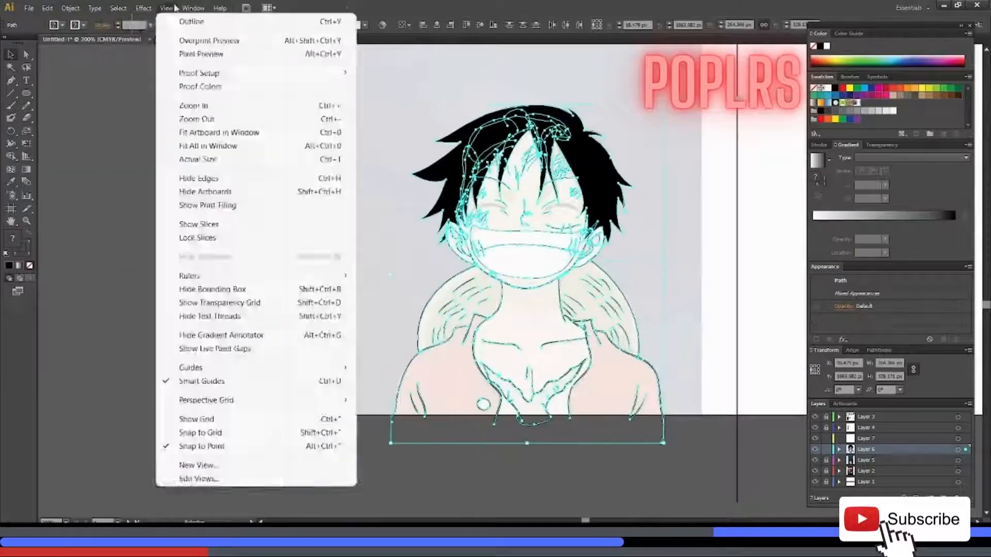
click(829, 449)
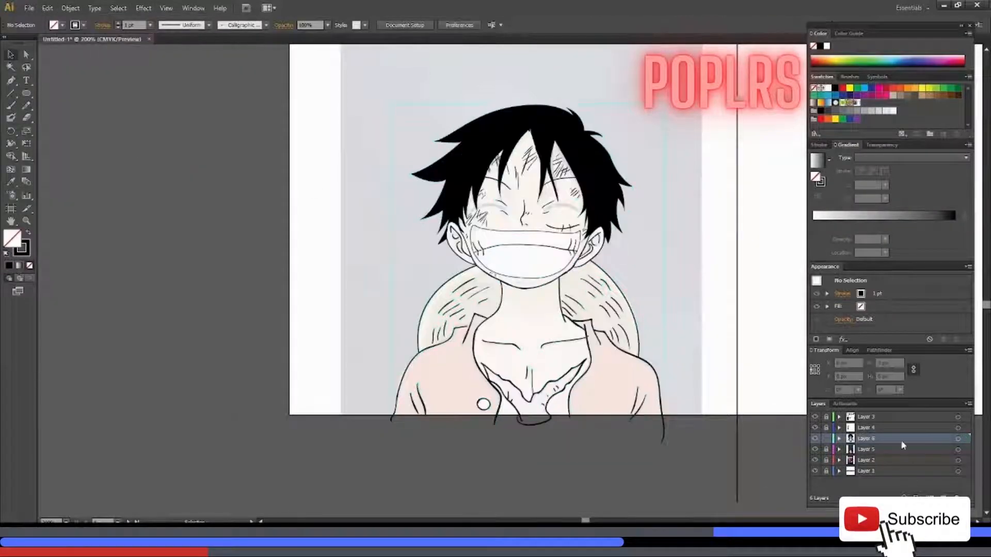
drag(903, 445, 933, 497)
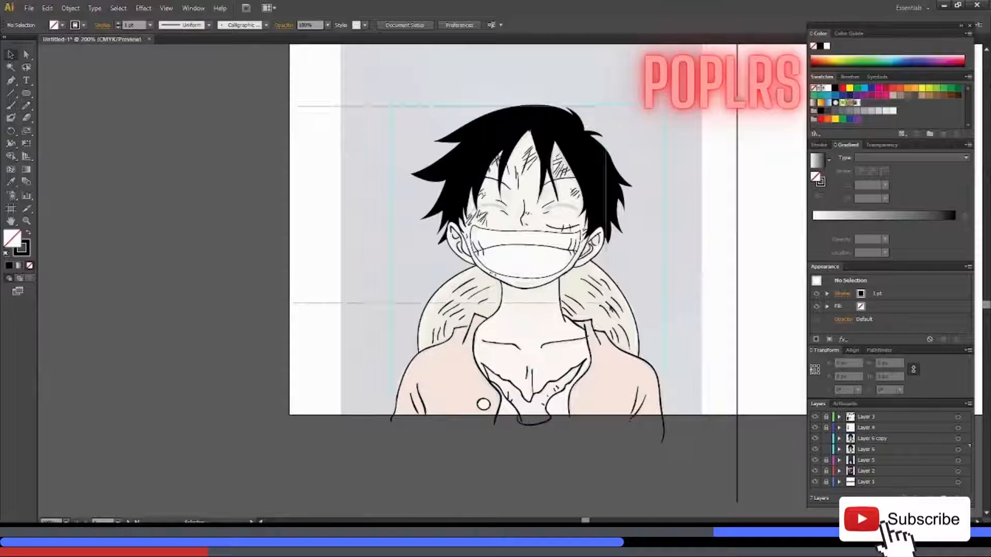
click(959, 438)
click(71, 8)
click(82, 109)
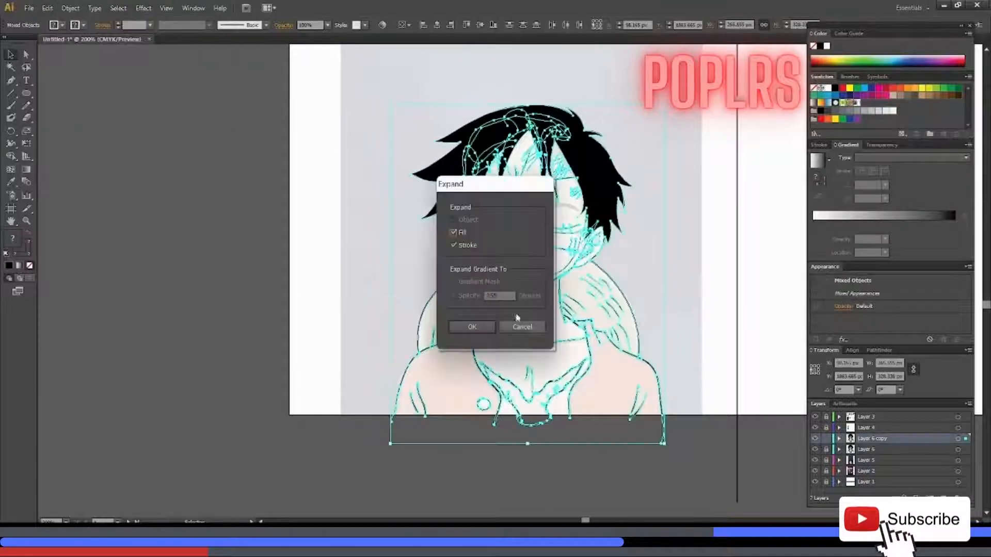
click(521, 326)
click(656, 293)
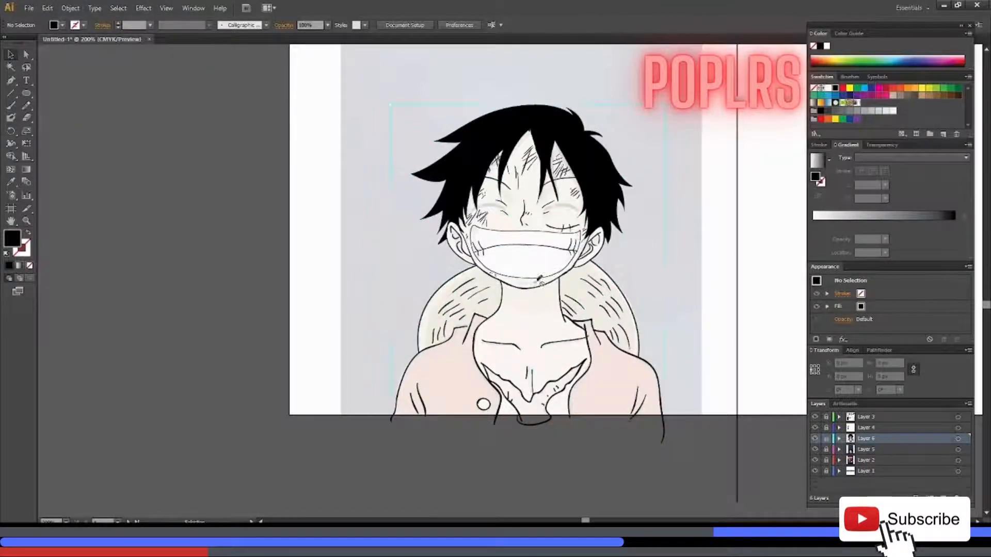
- Trace the closed eye on the left of the face as a black-filled curved shape with the Pen tool
scroll(540, 279, up, 4)
key(p)
scroll(235, 270, up, 2)
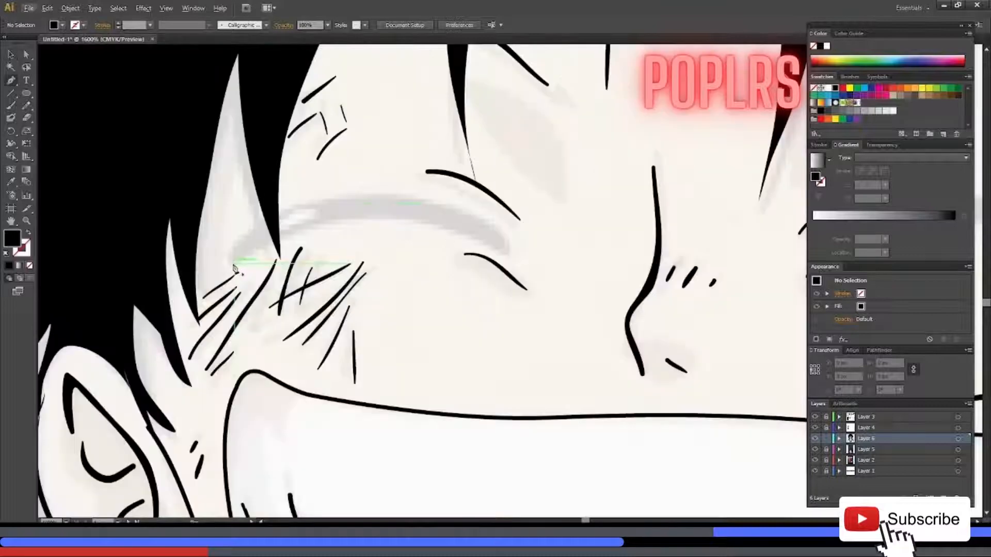
click(239, 272)
drag(421, 222, 487, 222)
click(513, 253)
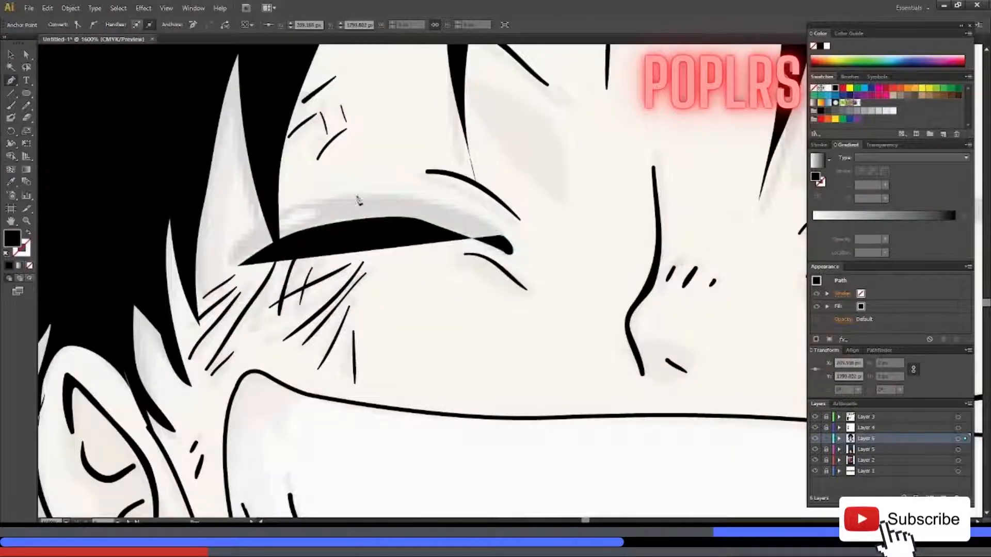
drag(240, 265, 195, 336)
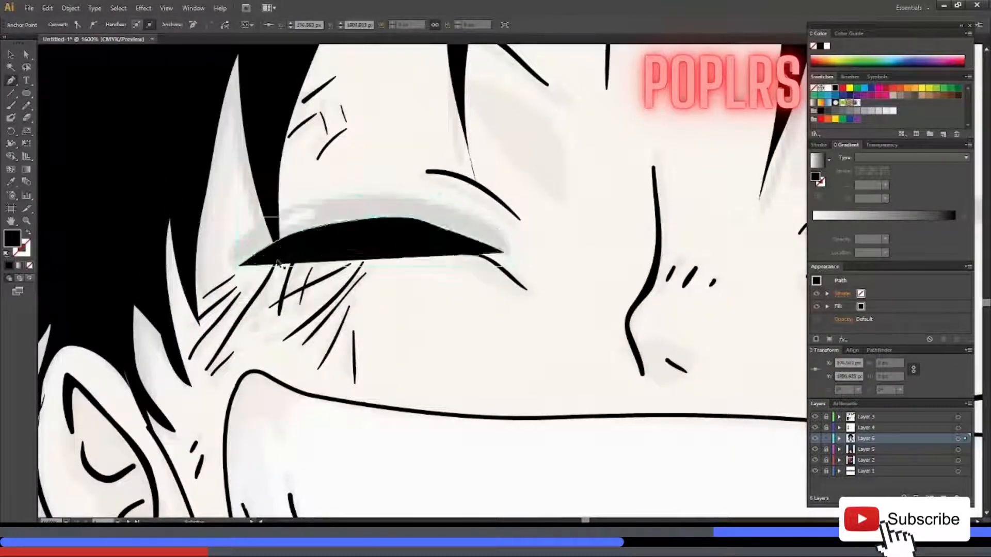
key(ctrl+shift+bracketleft)
click(308, 226)
click(432, 204)
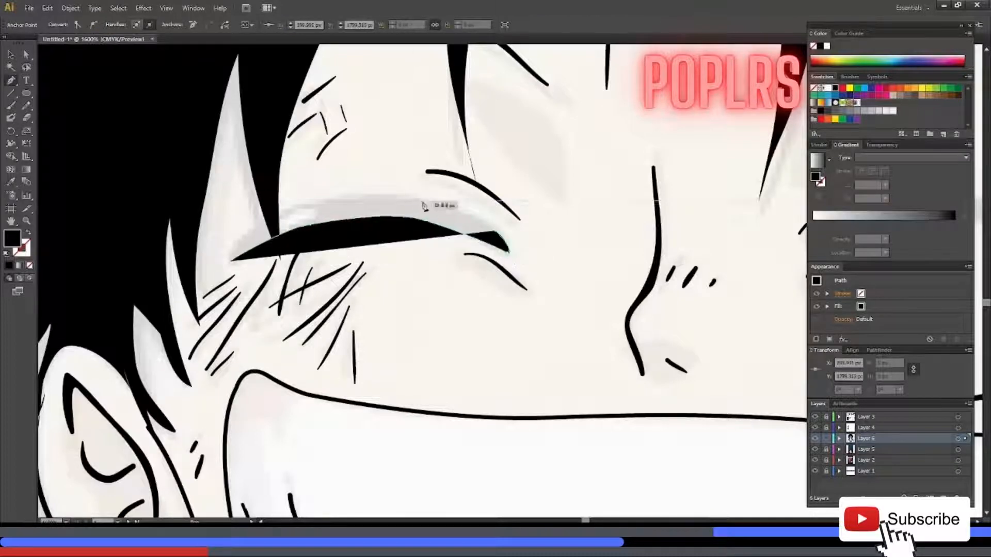
click(230, 259)
- Trace the closed eye on the right of the face as a black-filled tapered arch with the Pen tool
key(ctrl+minus)
key(ctrl+minus)
key(ctrl+minus)
key(ctrl+plus)
key(ctrl+plus)
key(ctrl+plus)
key(ctrl+plus)
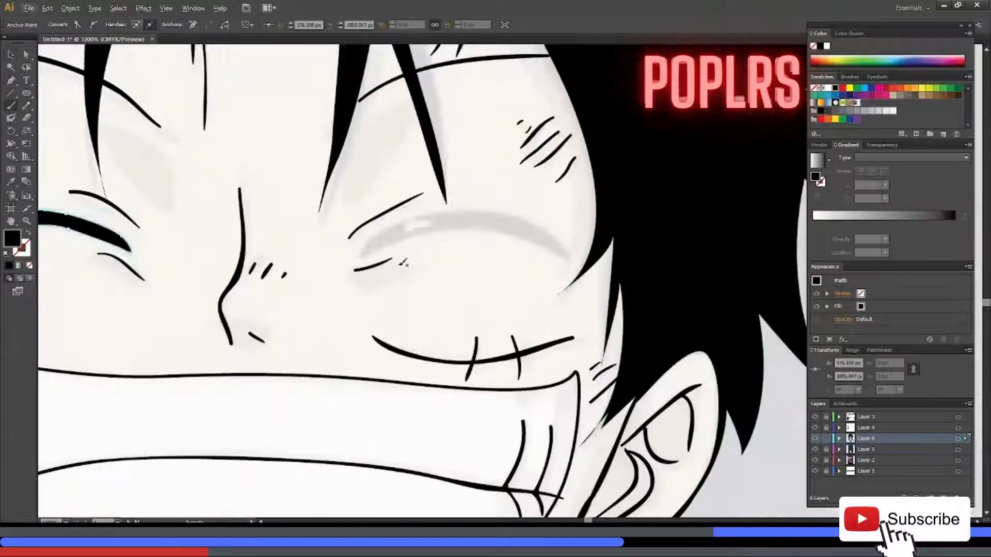
key(p)
click(362, 255)
drag(523, 239, 553, 250)
drag(362, 255, 418, 220)
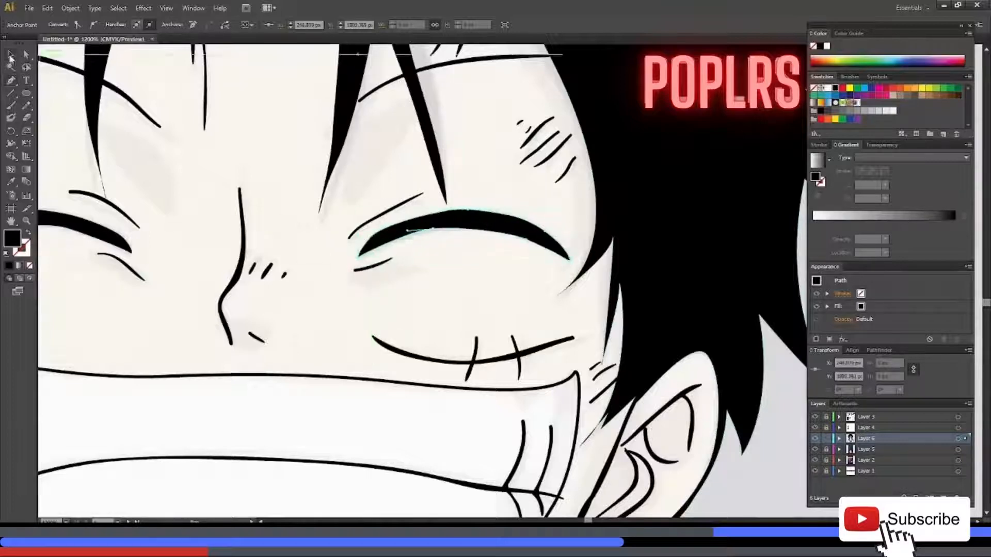
- Unlock Layer 5 and move the line art together with the reference image up so the figure fits on the artboard
click(10, 55)
key(ctrl+0)
key(ctrl+plus)
key(ctrl+a)
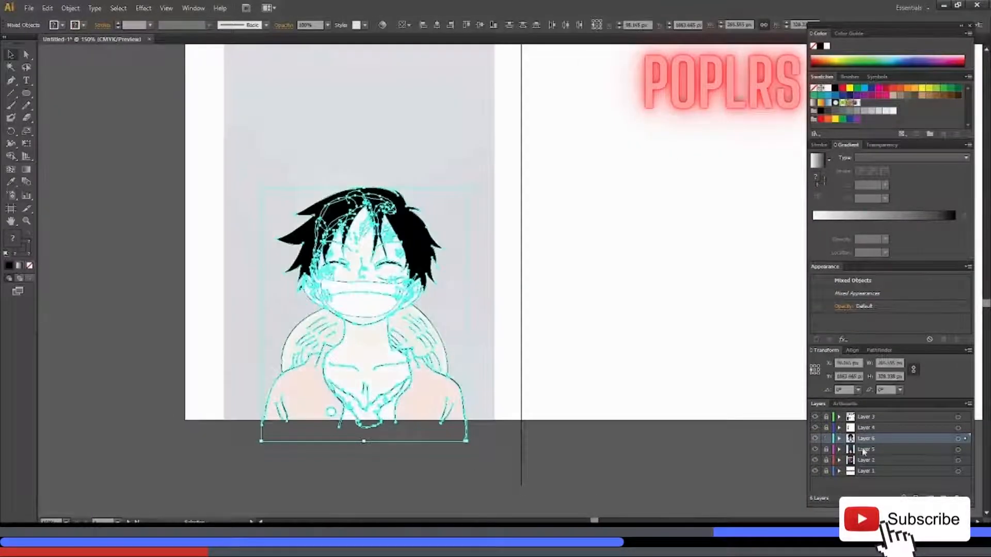
key(ctrl+shift+a)
key(ctrl+a)
key(ctrl+plus)
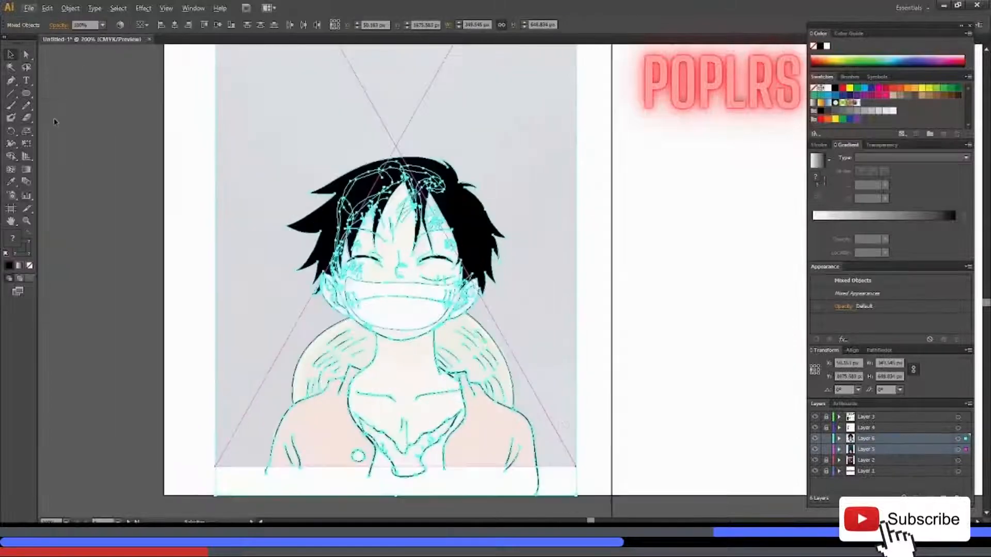
key(ctrl+shift+a)
- Paint an unfilled wavy black line with drips, about 261 px wide, across the bottom of the shirt with the Paintbrush
key(b)
scroll(279, 470, up, 1)
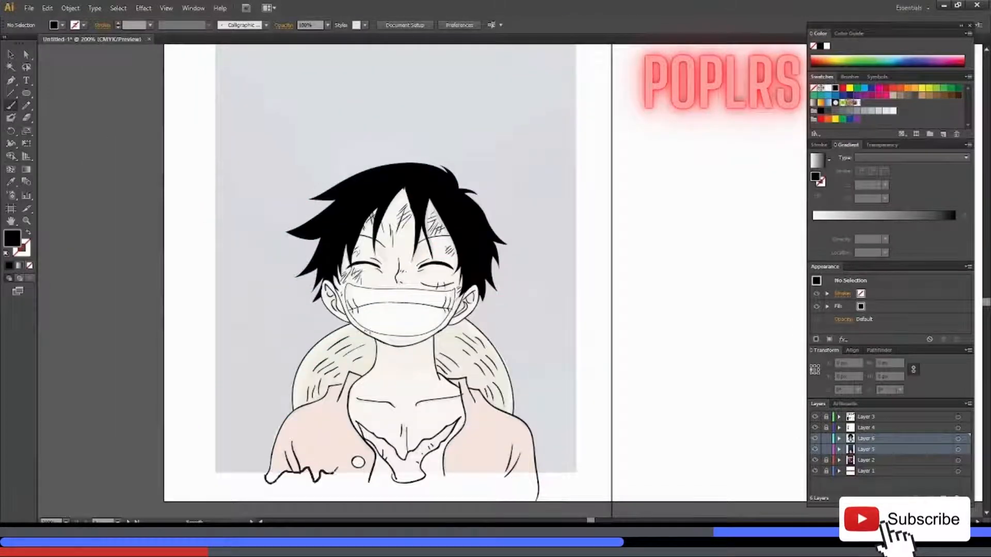
key(ctrl+z)
drag(335, 384, 269, 473)
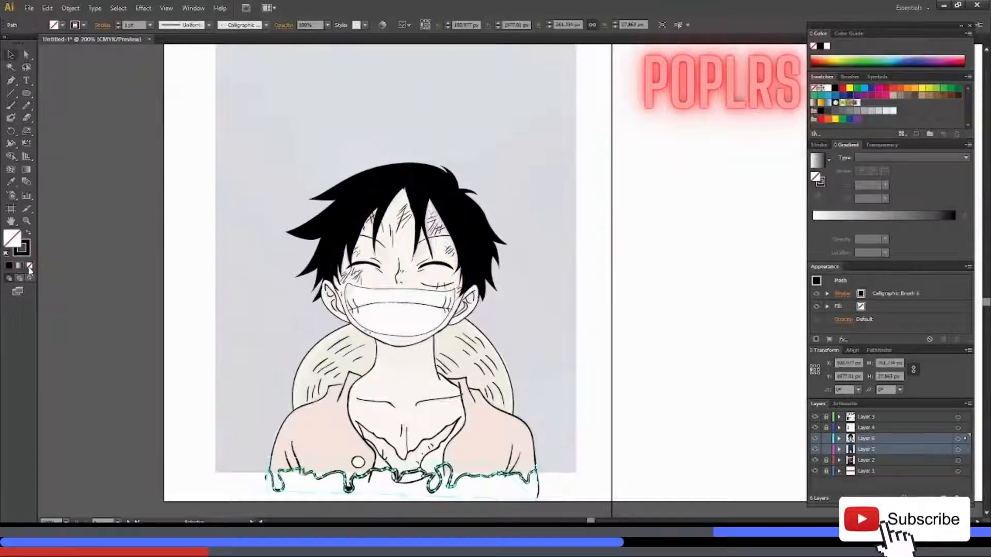
key(v)
click(221, 349)
- Toggle the visibility of Layer 6 to check the line art against the reference image
key(ctrl+plus)
click(612, 375)
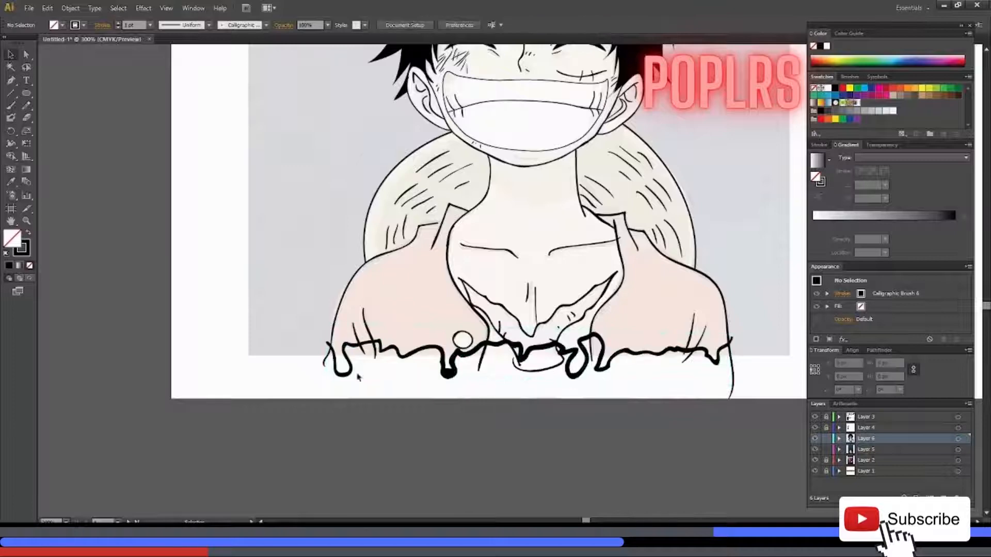
key(ctrl+minus)
key(ctrl+minus)
key(ctrl+plus)
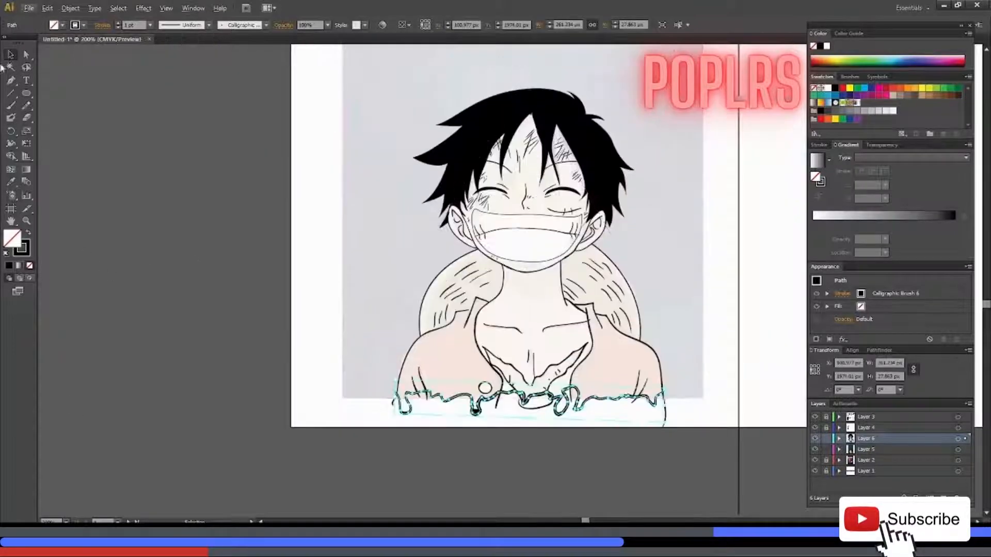
click(816, 439)
click(815, 439)
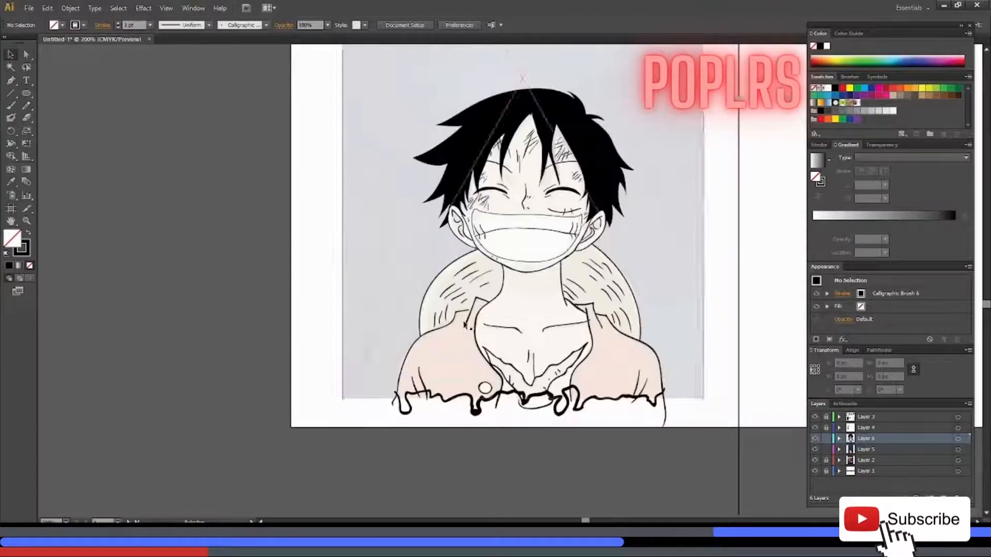
- Set the brush stroke to 0.5 pt and touch up the junction of the right neck line and the jaw
key(ctrl+plus)
key(ctrl+plus)
key(ctrl+plus)
key(ctrl+plus)
key(ctrl+plus)
key(b)
scroll(533, 288, down, 5)
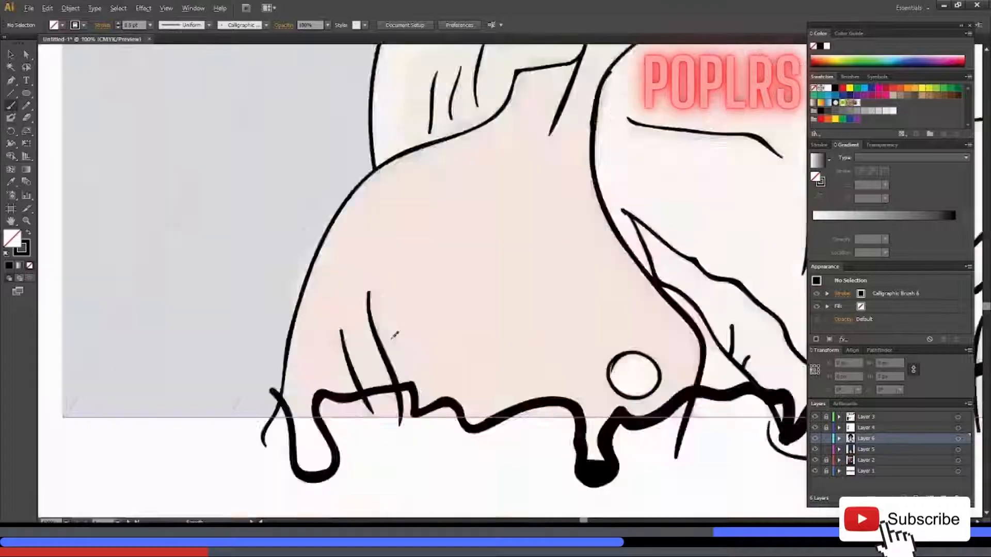
scroll(394, 332, up, 8)
scroll(269, 207, down, 5)
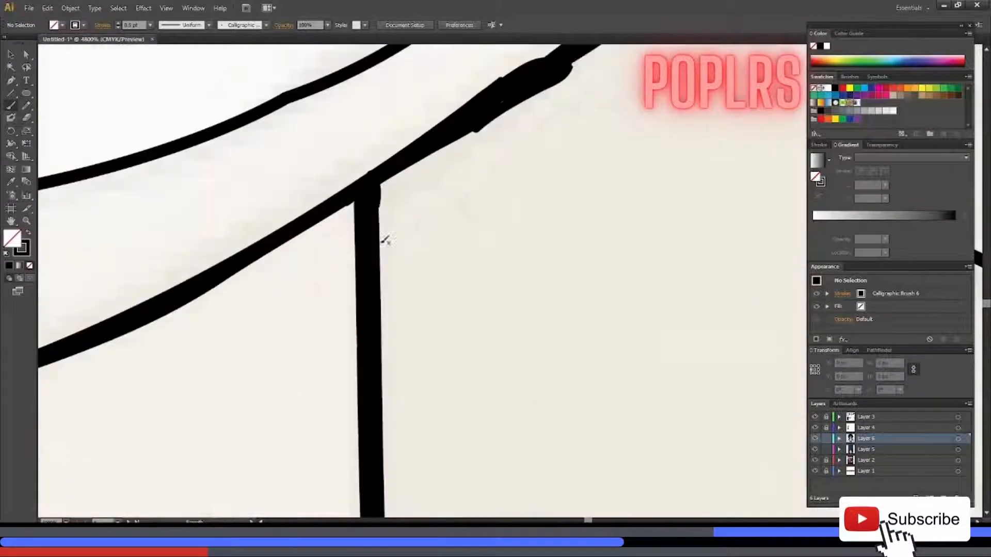
- Draw a black-filled shape with the Pen tool over the unfilled hair tip in front of the right ear
scroll(414, 192, down, 2)
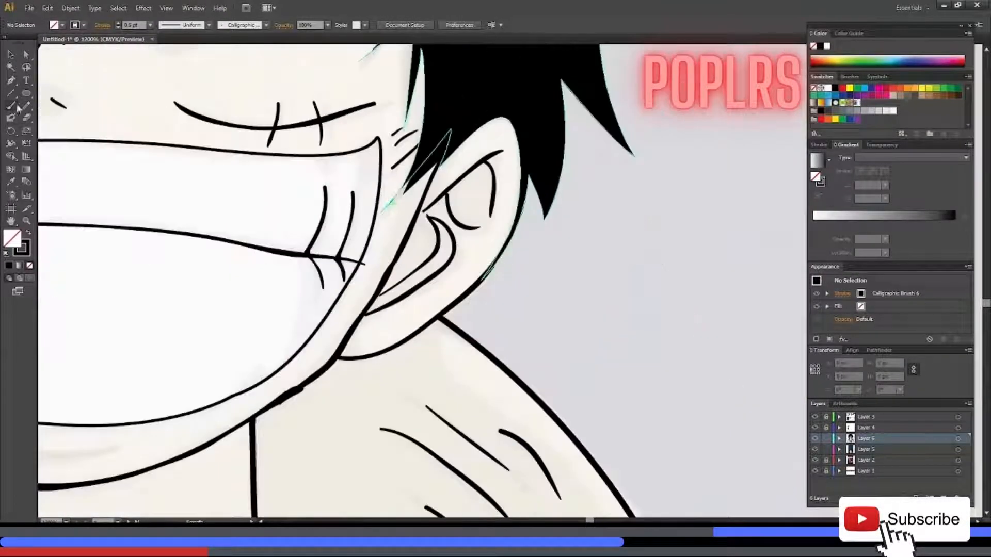
click(10, 80)
click(384, 209)
click(482, 85)
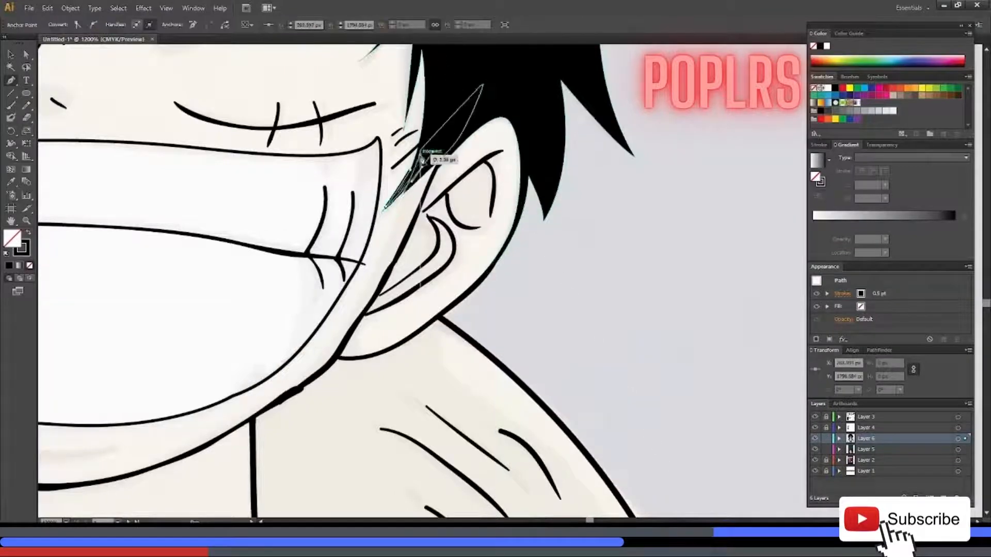
key(v)
key(ctrl+minus)
key(ctrl+minus)
key(ctrl+minus)
key(ctrl+minus)
key(ctrl+minus)
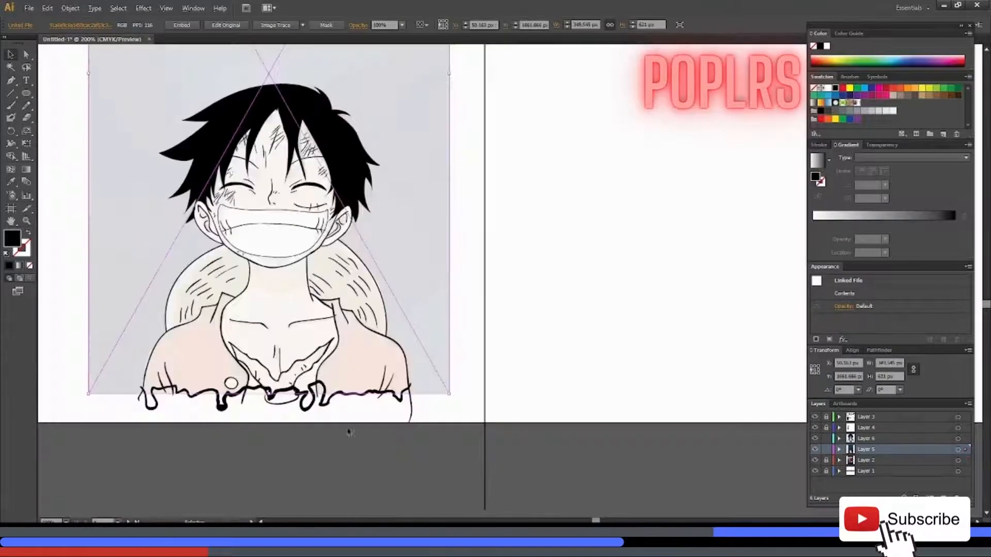
- Duplicate Layer 6, and lock and hide both the original Layer 6 and the reference image's Layer 5
key(ctrl+a)
click(118, 8)
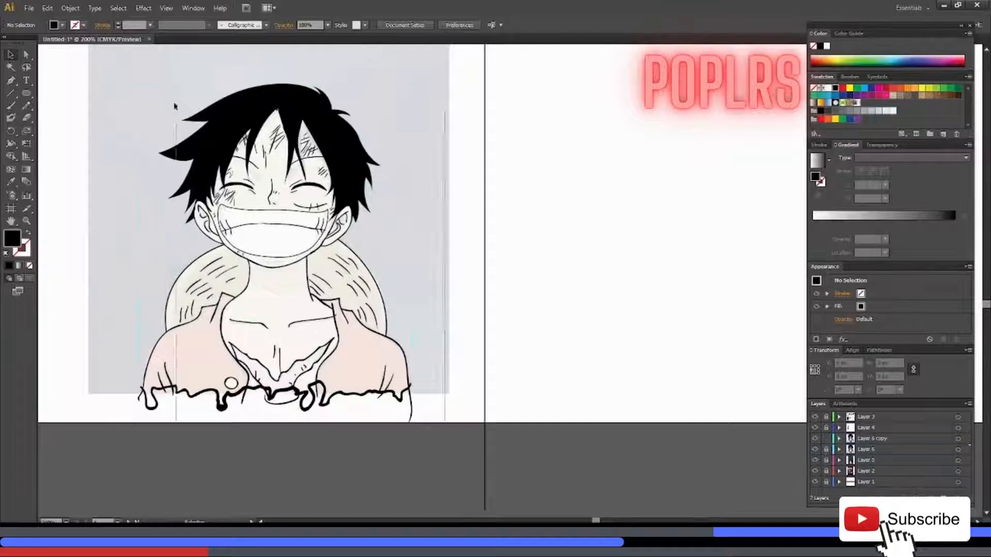
click(47, 8)
click(82, 107)
key(ctrl+shift+a)
key(ctrl+plus)
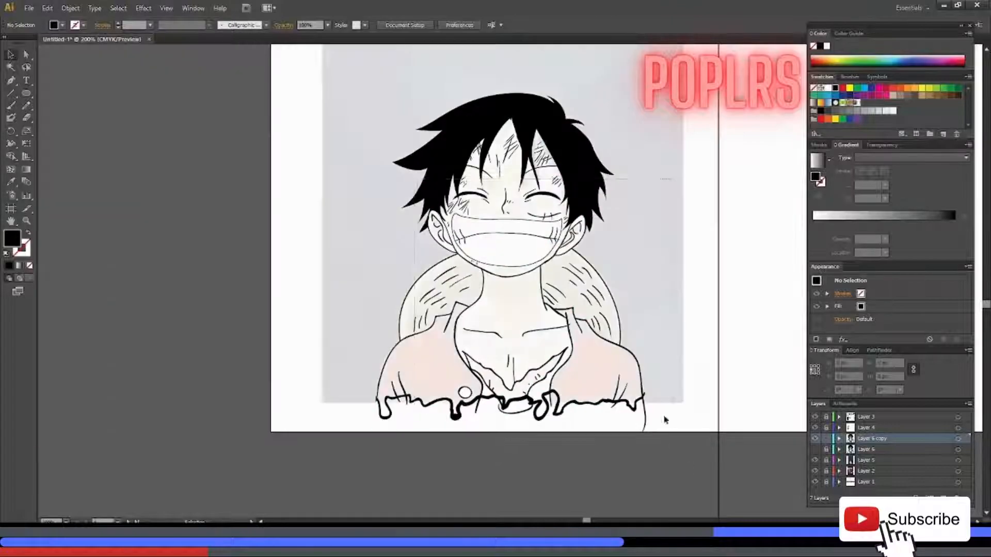
key(ctrl+a)
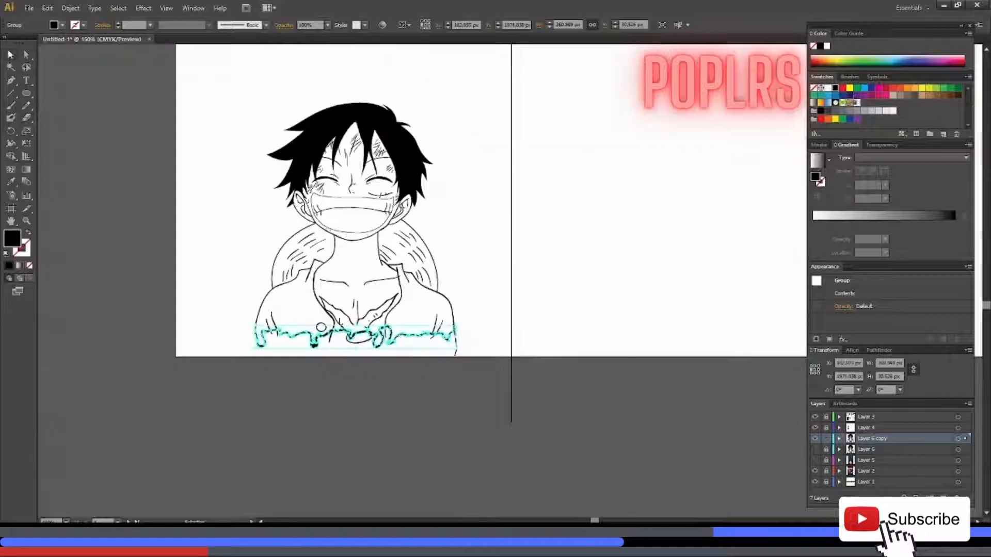
- Expand all the line art on Layer 6 copy and unite it into a compound path
key(v)
key(ctrl+a)
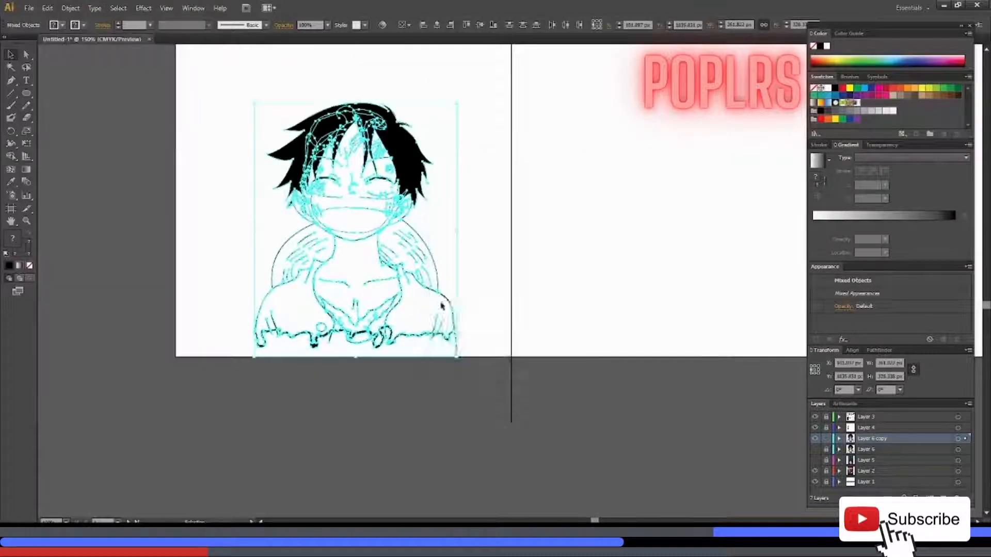
right_click(415, 302)
key(Escape)
click(70, 7)
click(85, 129)
click(538, 329)
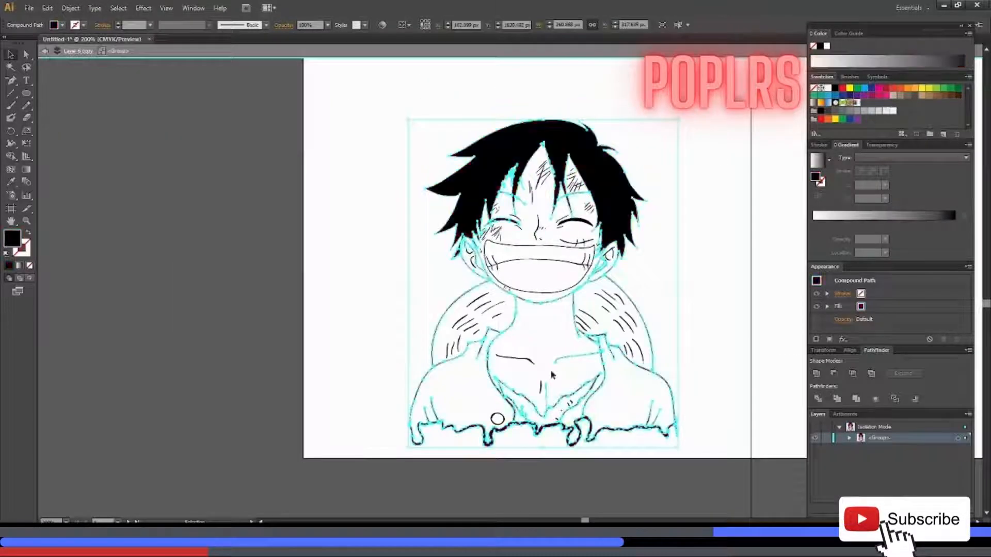
- Draw a circle about 392 px wide around the character on a layer below Layer 6 copy and fill it with red
double_click(646, 371)
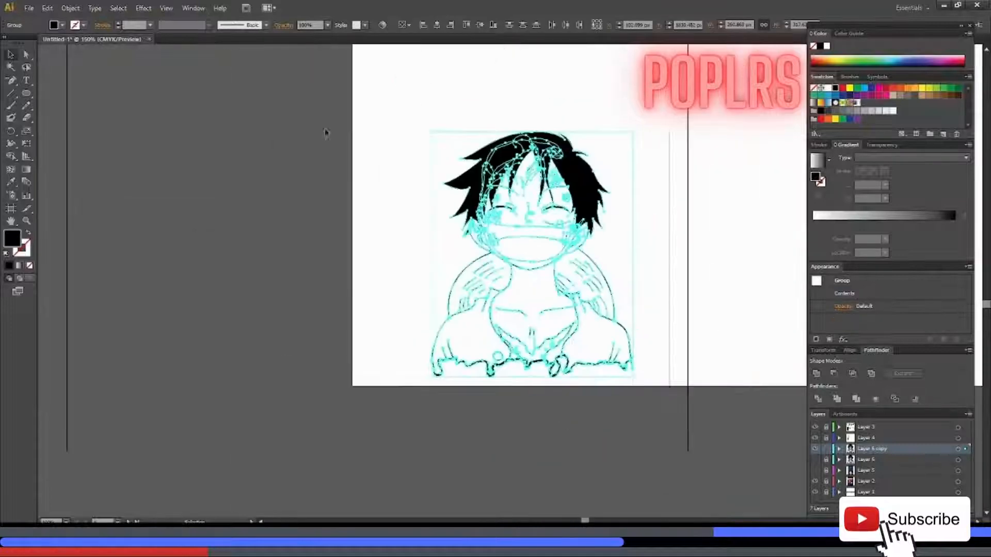
click(301, 278)
drag(26, 93, 67, 129)
drag(387, 135, 671, 418)
drag(598, 360, 612, 317)
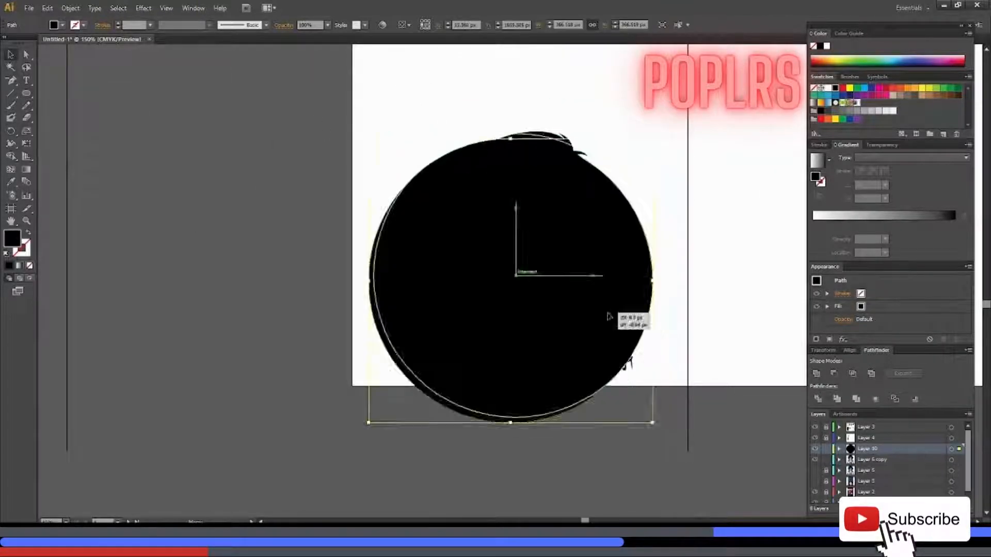
click(866, 449)
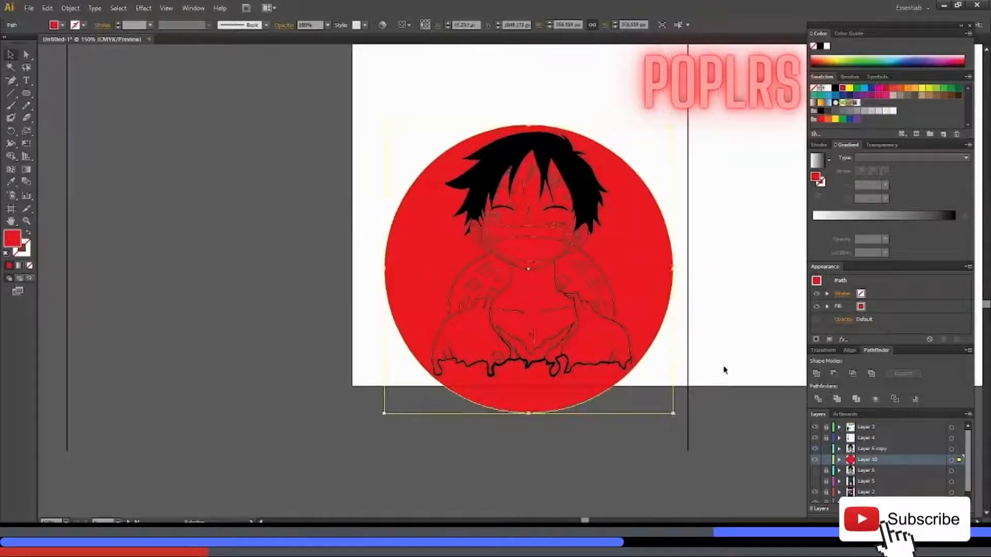
click(614, 427)
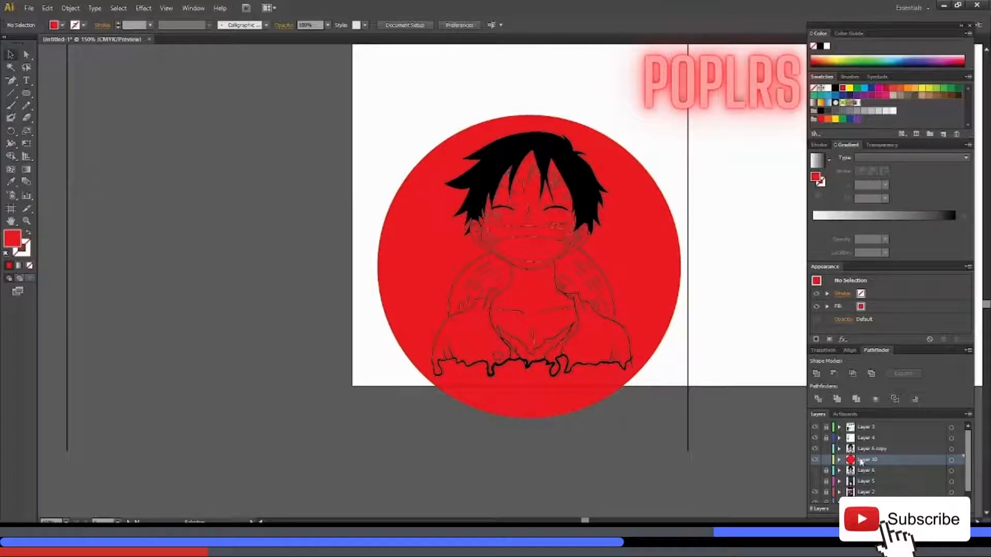
- Transfer the red circle from Layer 10 onto Layer 6 copy and send it to the back, behind the line art
key(ctrl+z)
key(ctrl+z)
key(ctrl+z)
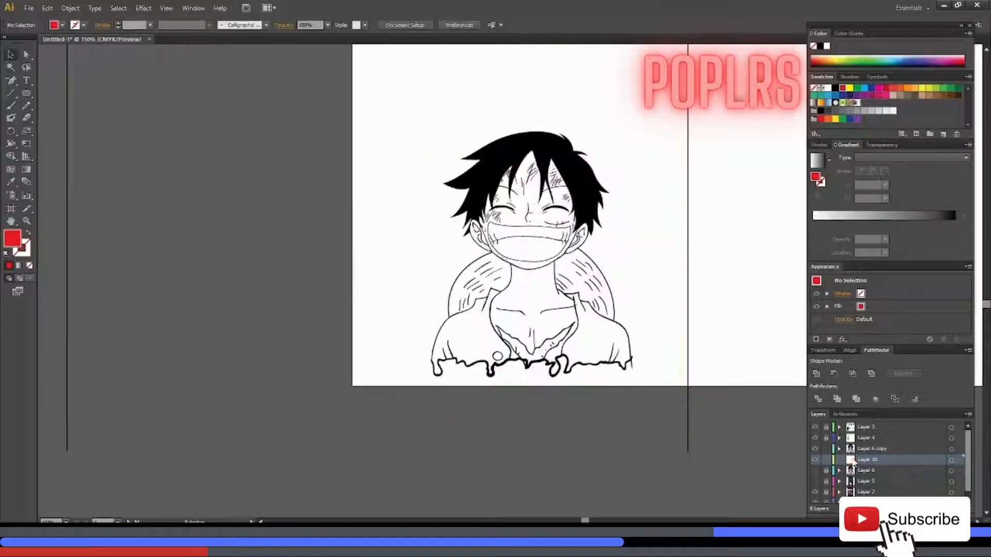
right_click(558, 361)
click(735, 370)
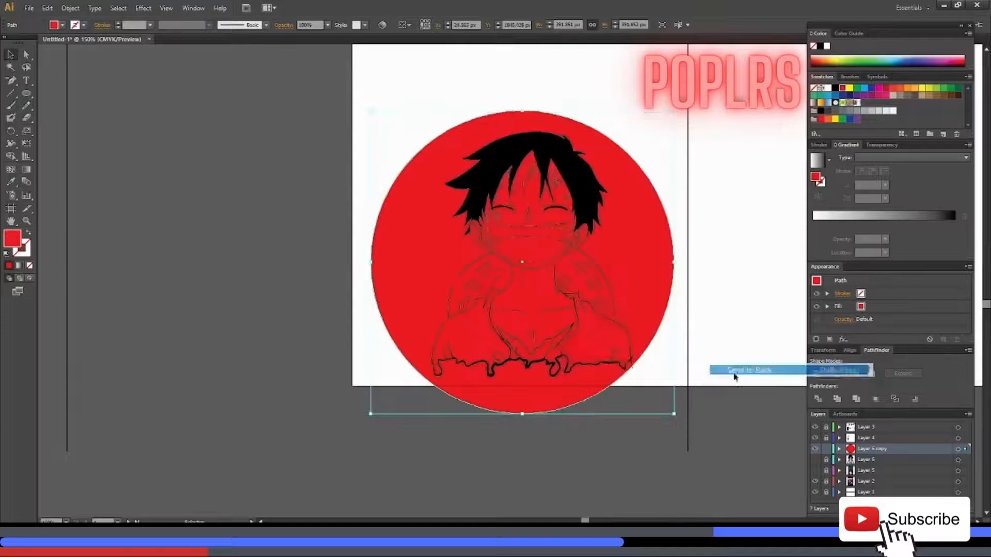
click(663, 412)
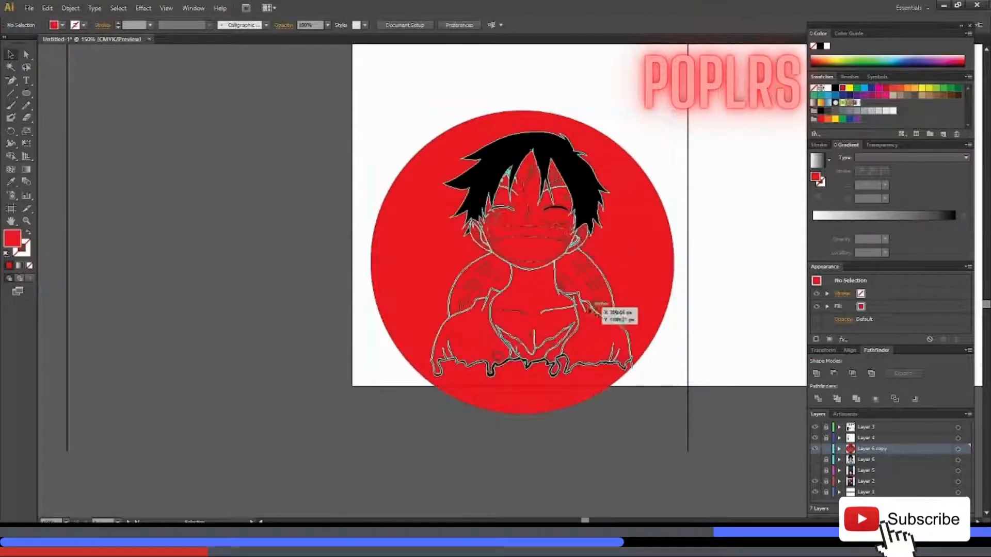
- Divide the red circle along the line art into separate pieces, filling the teeth white and the shirt button yellow
key(ctrl+a)
right_click(646, 319)
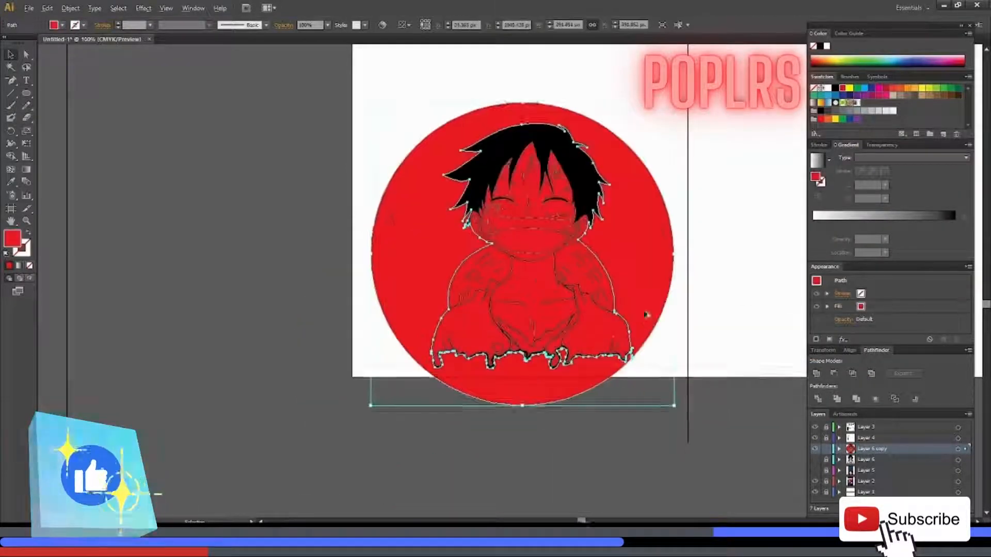
key(ctrl+shift+a)
key(ctrl+plus)
key(ctrl+plus)
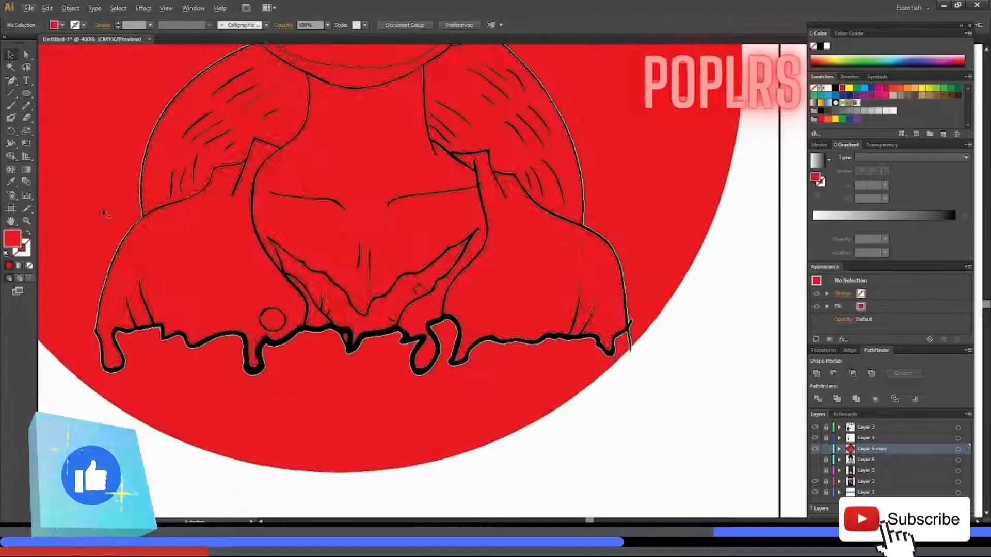
key(ctrl+minus)
- Using the Skintones swatch library, fill the neck, chest and face with light tan and the jagged chest scar with pink
click(351, 222)
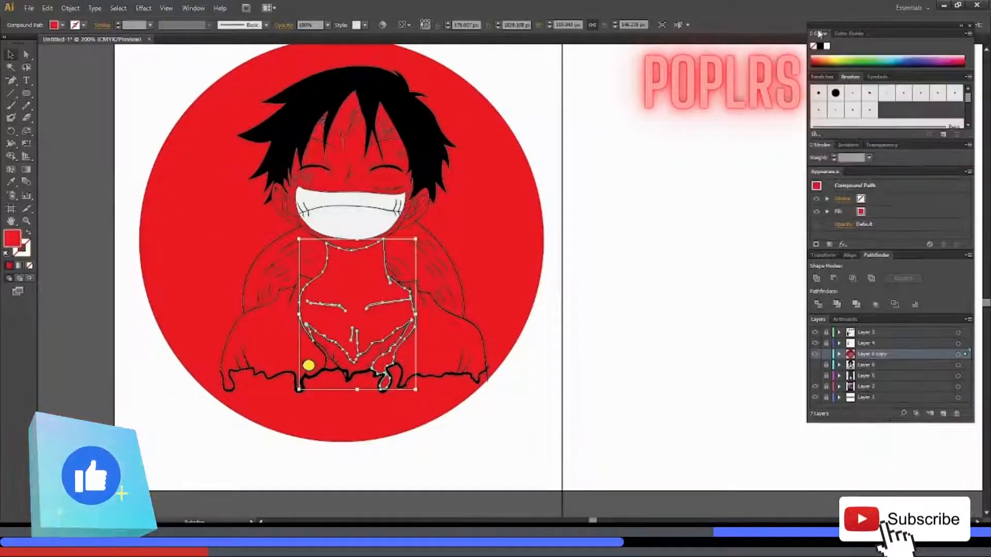
click(62, 24)
click(8, 89)
click(43, 323)
drag(497, 248, 636, 194)
click(603, 214)
click(361, 134)
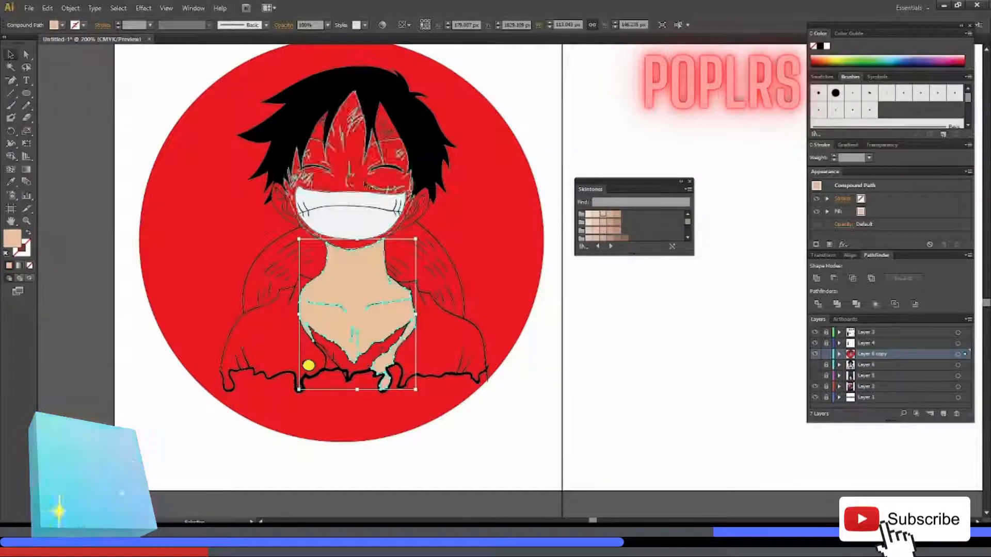
click(603, 214)
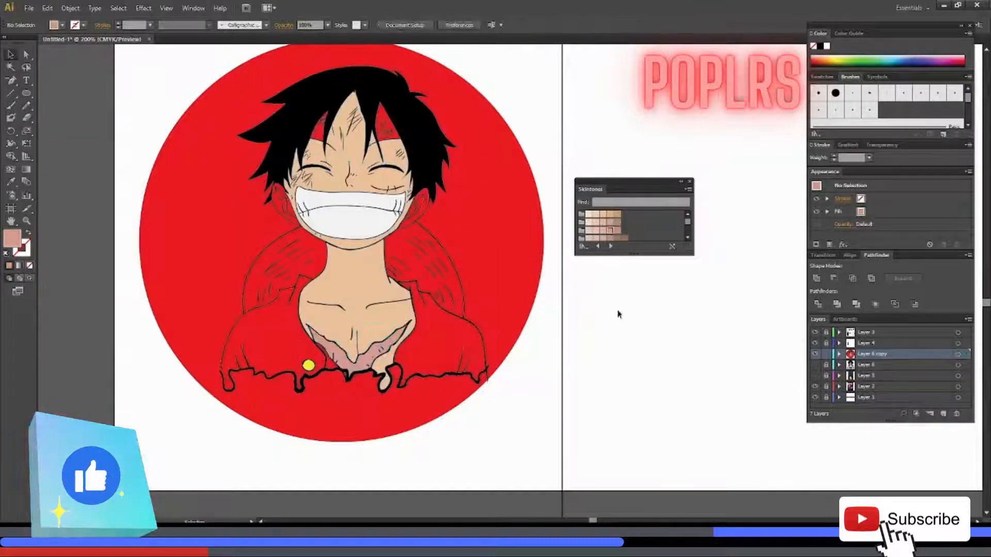
- Fill the red forehead patches between the hair strands with tan skin tones
key(ctrl+equal)
click(317, 177)
click(610, 214)
key(ctrl+equal)
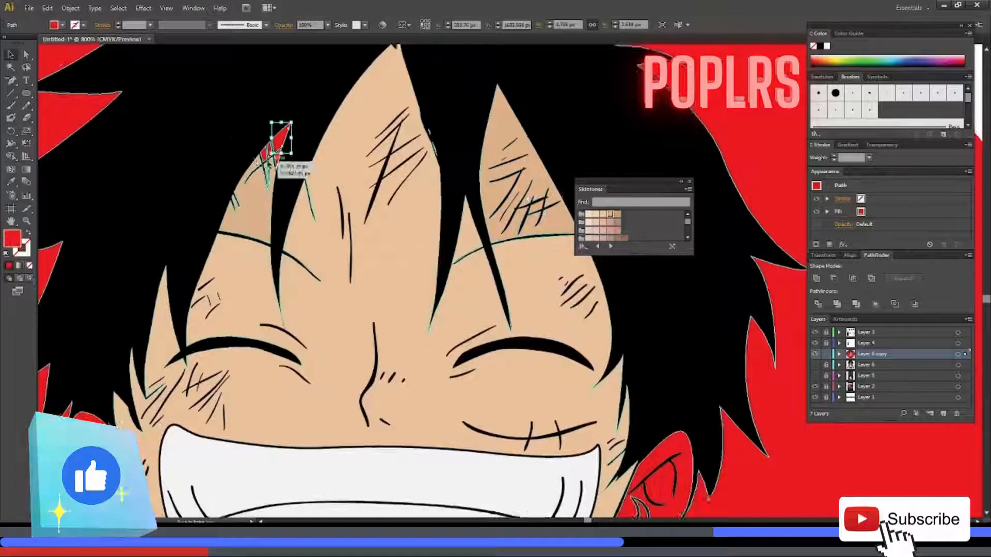
- Expand the contents of Layer 6 copy in the layer list and lock its individual paths
key(ctrl+minus)
click(838, 355)
scroll(842, 375, down, 3)
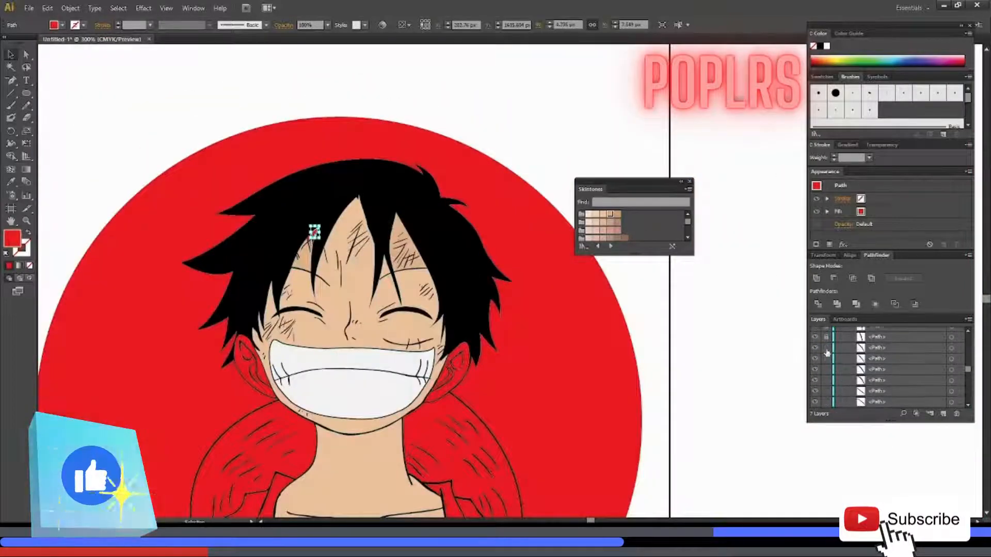
scroll(826, 353, down, 2)
scroll(723, 310, down, 1)
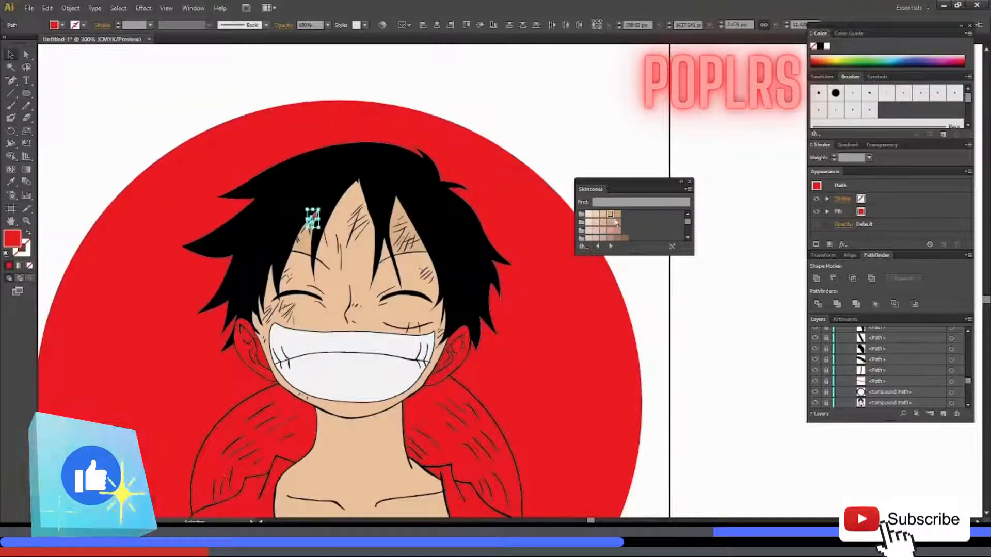
- Fill both ears with the tan skin tone
click(449, 356)
scroll(449, 356, down, 6)
scroll(464, 376, up, 5)
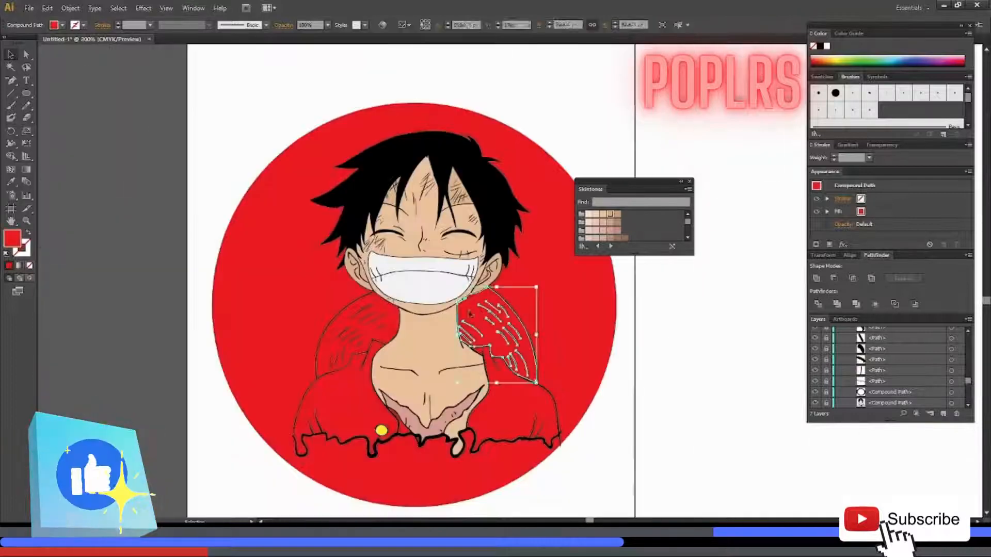
- Fill the two straw hat sections behind the neck with yellow shades
click(848, 58)
click(849, 54)
click(356, 335)
double_click(861, 212)
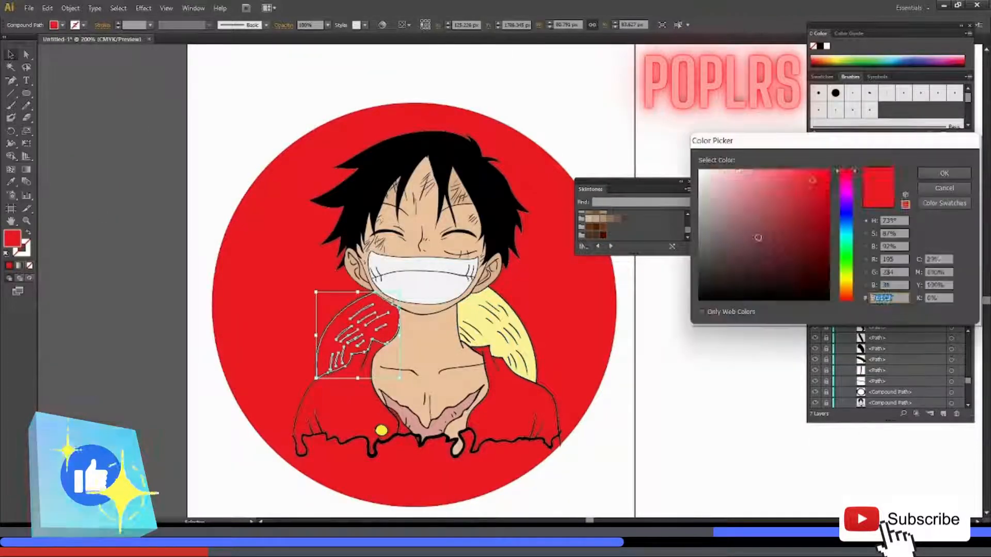
click(847, 279)
click(944, 173)
double_click(860, 211)
click(770, 187)
click(944, 174)
click(70, 284)
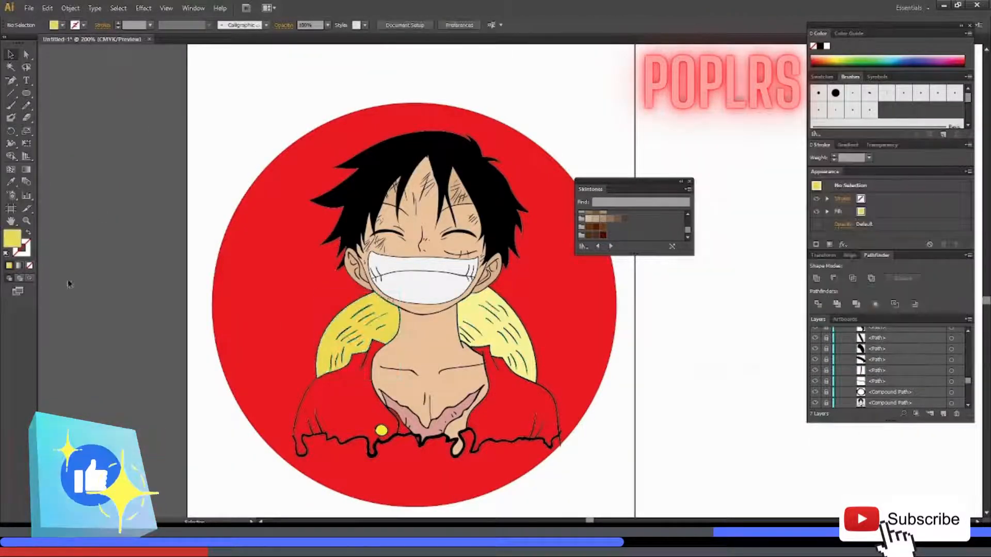
- Recolor the straw hat section behind one shoulder to a muted khaki and match the other section to it
click(356, 336)
double_click(861, 211)
click(769, 217)
click(944, 173)
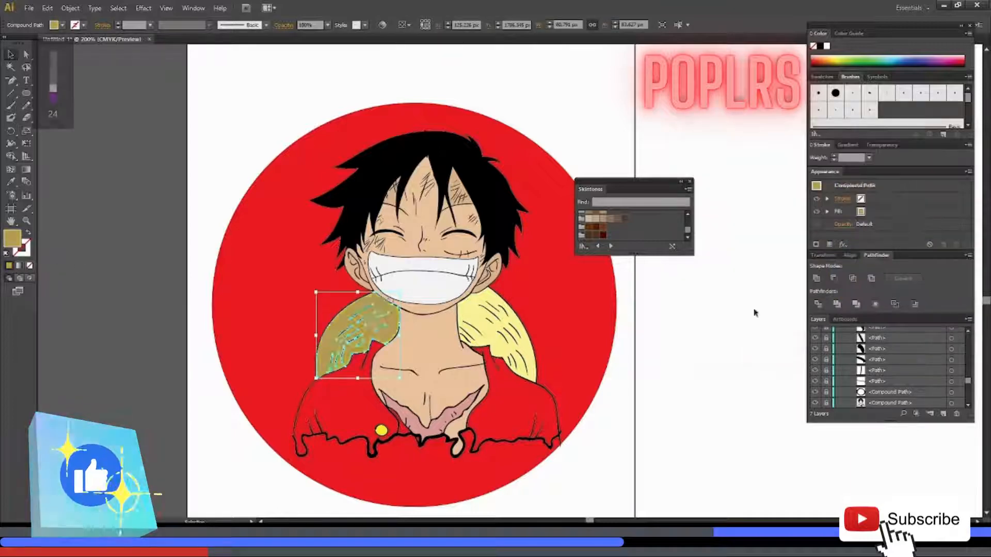
click(57, 83)
key(i)
alt+click(465, 307)
- Unlock the paths inside Layer 6 copy and the layers beneath it
click(839, 355)
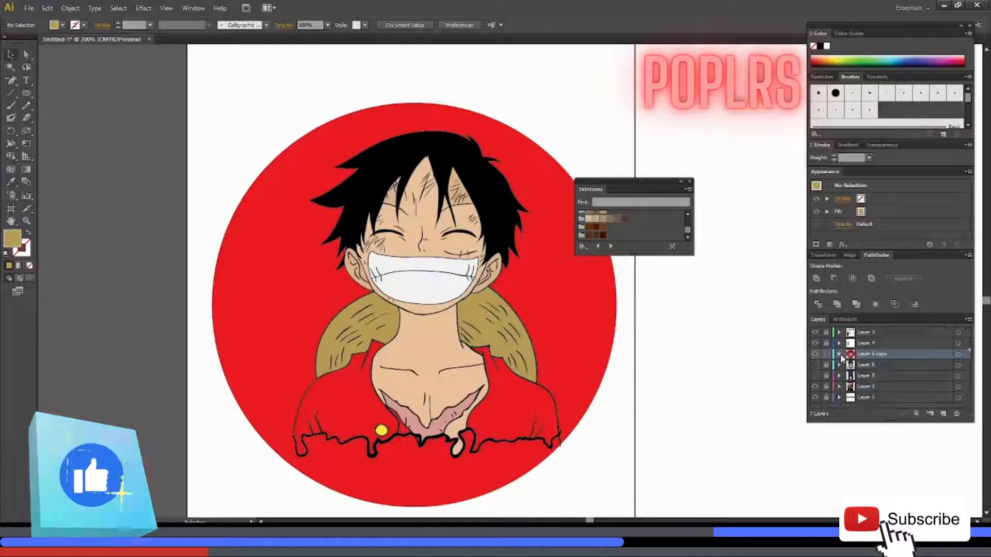
click(840, 354)
scroll(829, 392, down, 5)
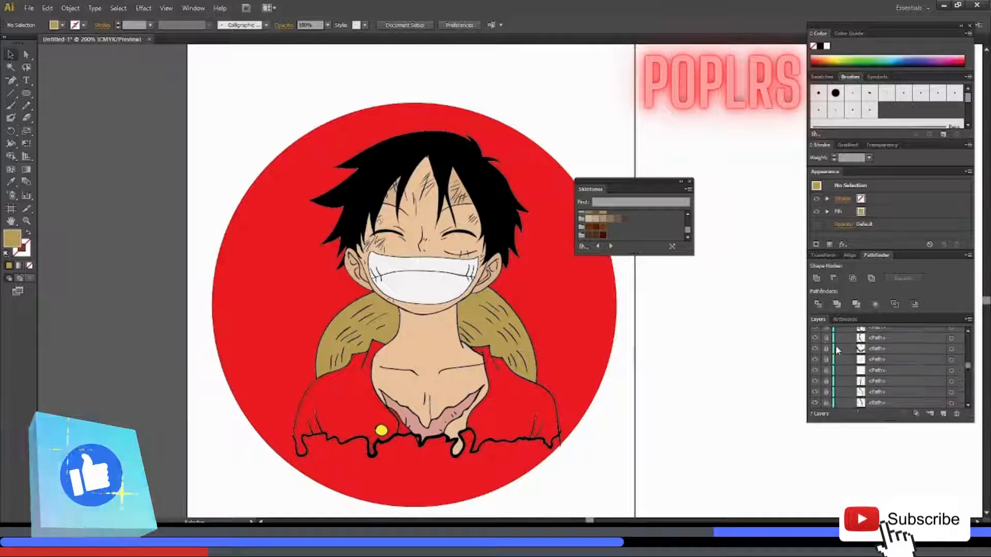
scroll(825, 392, down, 5)
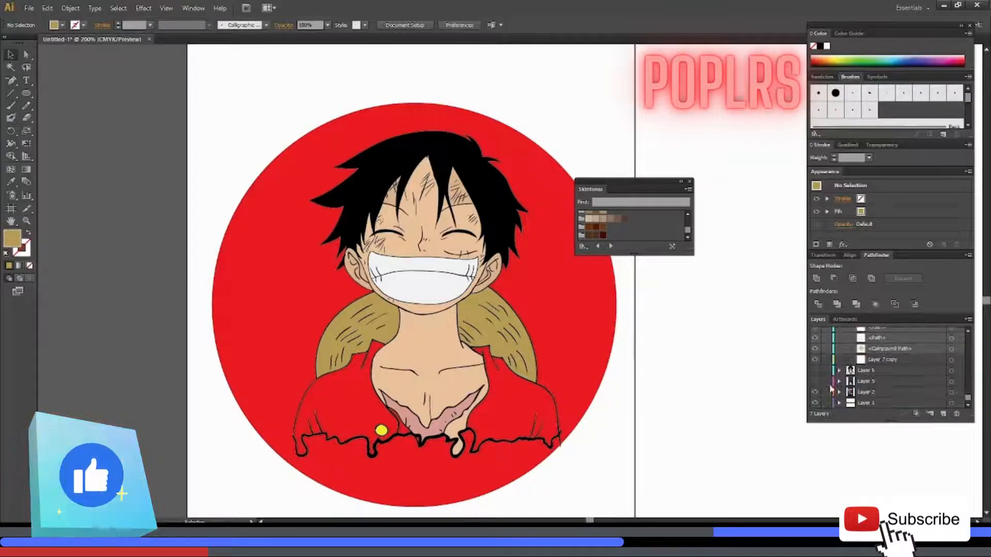
scroll(878, 372, up, 5)
click(840, 355)
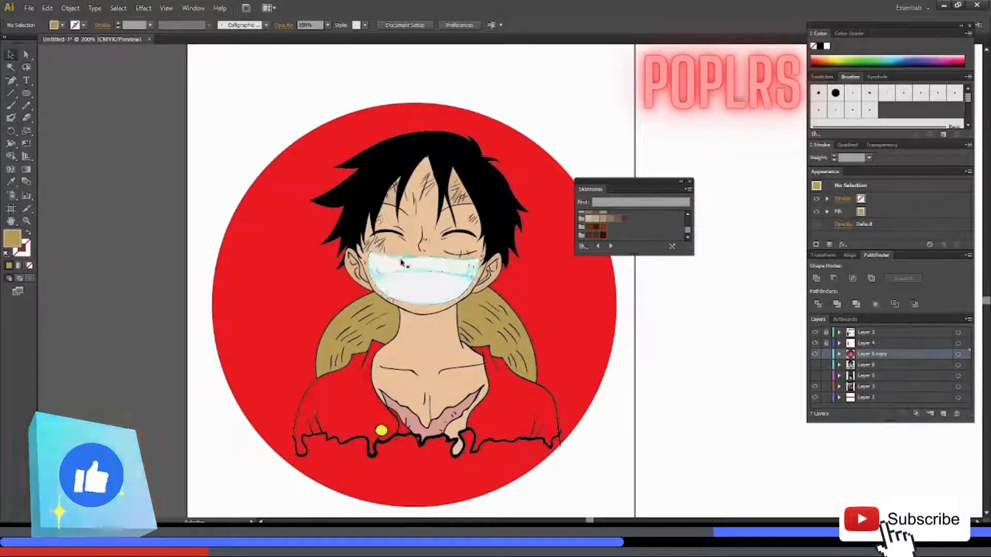
- Sample the face's tan skin color with the Eyedropper as the current fill
scroll(446, 189, up, 5)
key(i)
click(549, 288)
scroll(549, 288, down, 5)
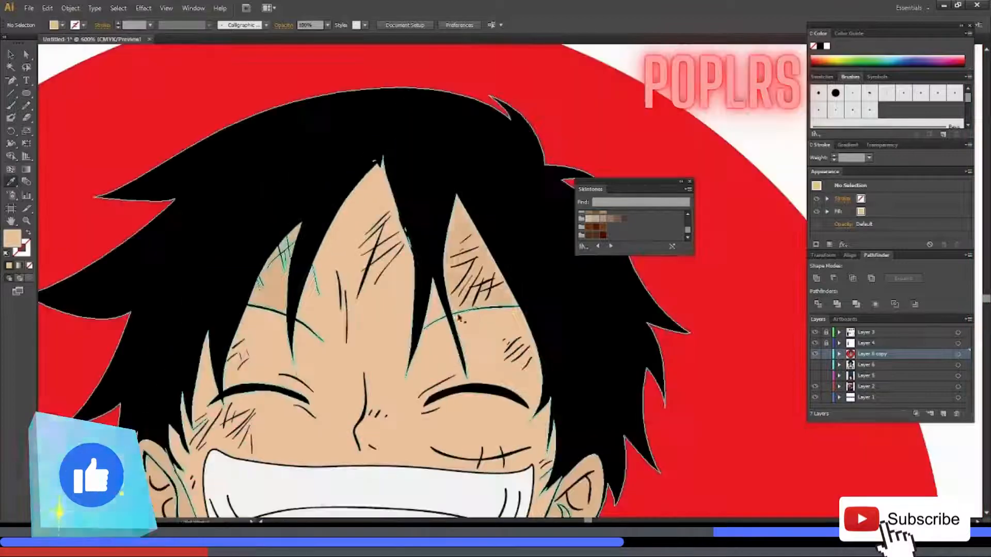
scroll(650, 315, up, 4)
scroll(650, 315, down, 3)
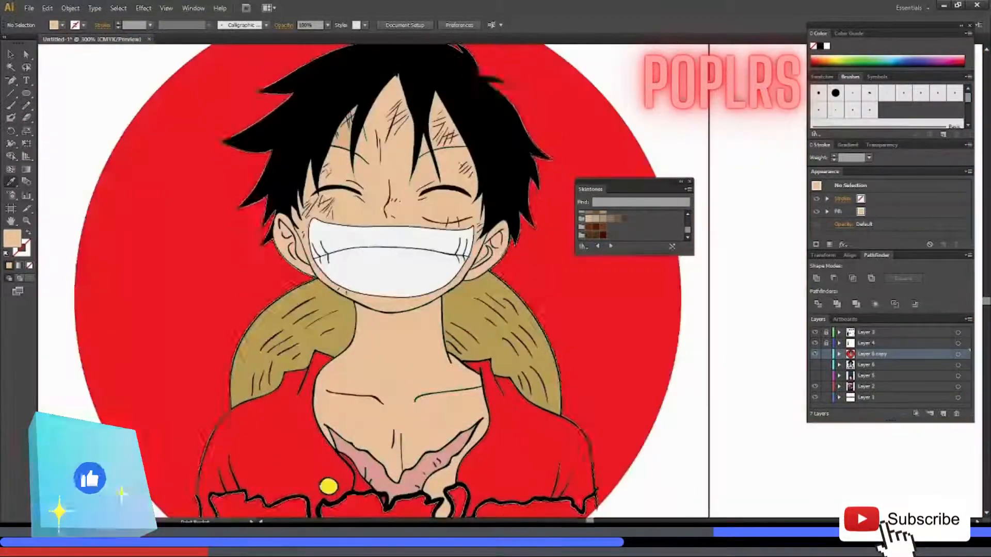
- Draw a shadow shape under the jaw across the neck on Layer 10 in pinkish skin tone with a 0.25 pt stroke
scroll(434, 336, up, 3)
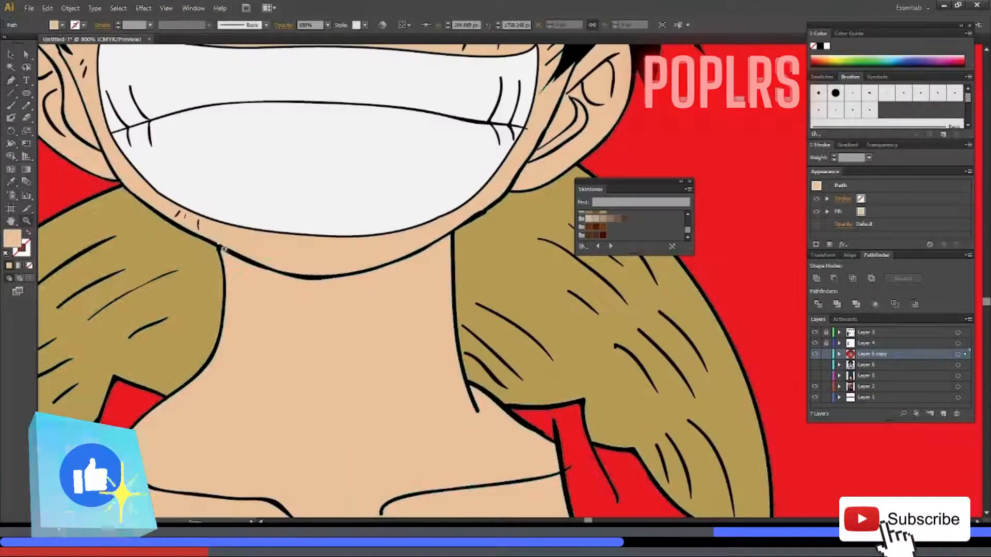
scroll(223, 249, down, 1)
scroll(228, 283, up, 2)
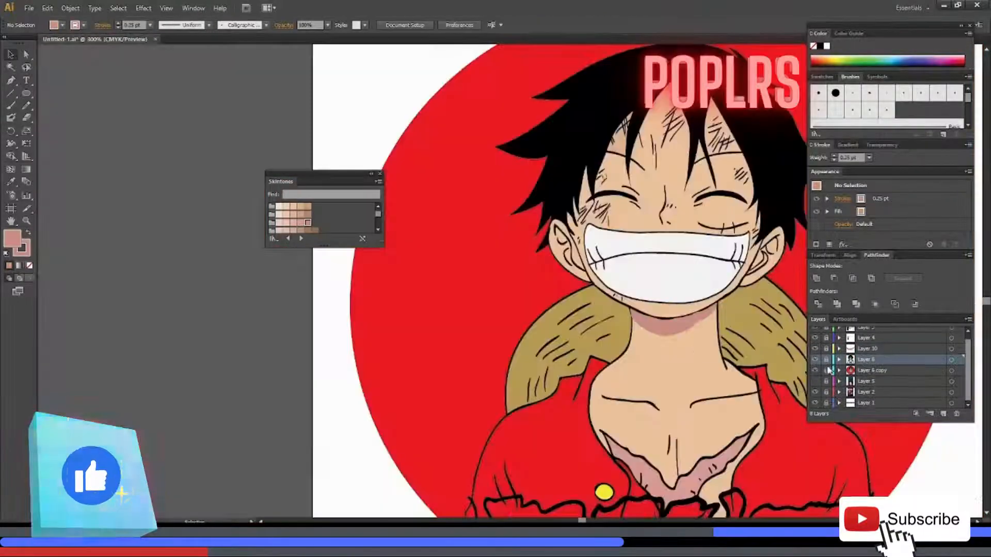
- Unlock Layer 10 and reorder it and Layer 6 to set how the neck shadow stacks with the line art
drag(831, 355, 839, 367)
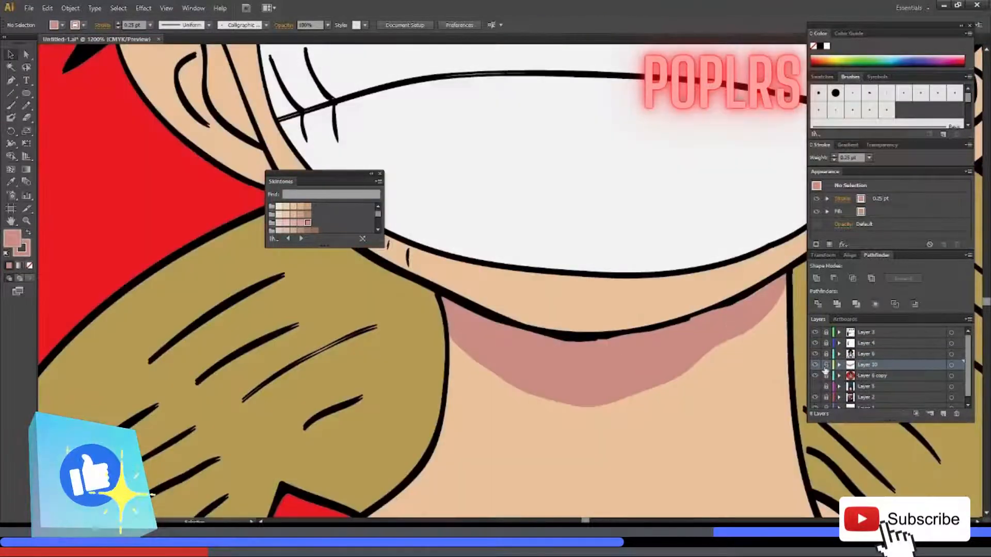
click(868, 354)
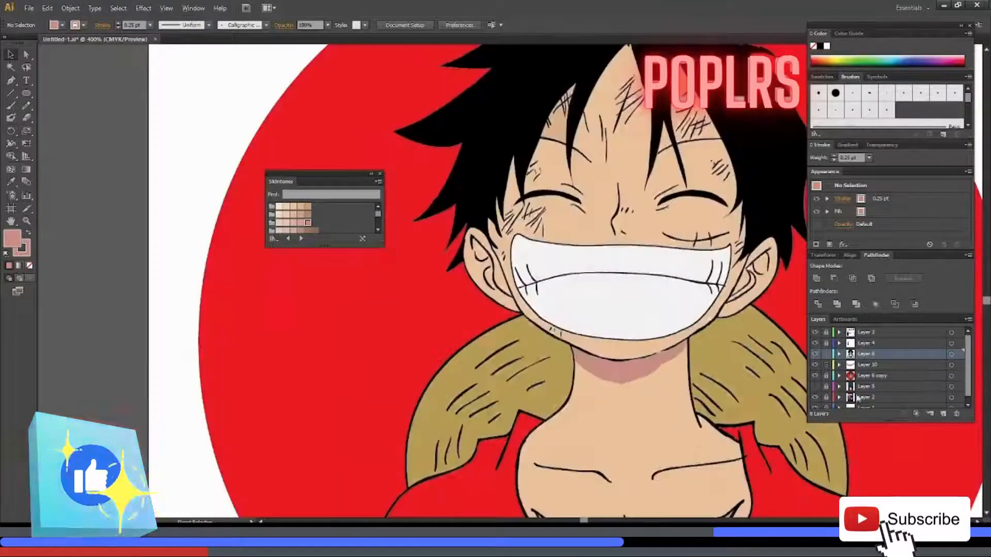
drag(867, 354, 871, 385)
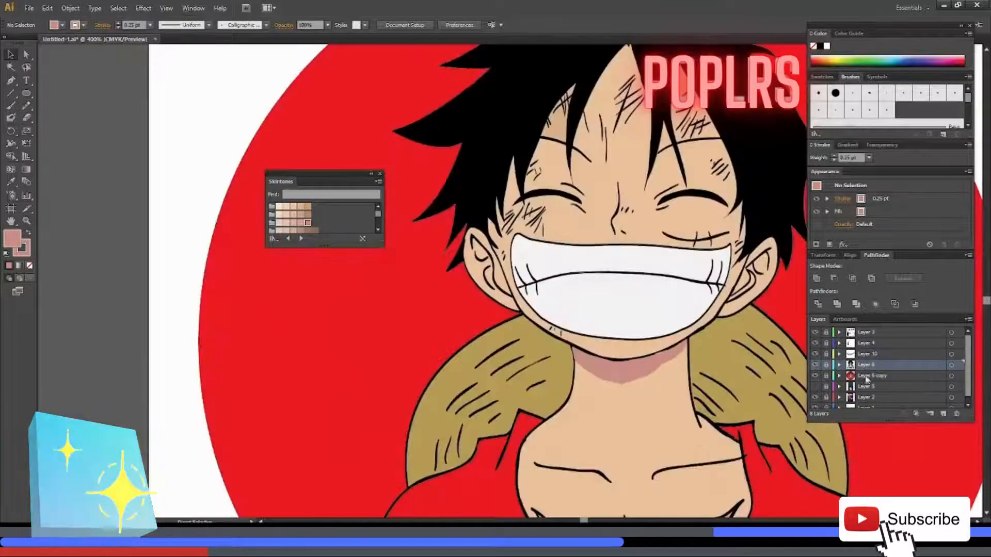
- Erase the upper edge of the neck shadow on Layer 10 along the jawline
scroll(698, 363, up, 3)
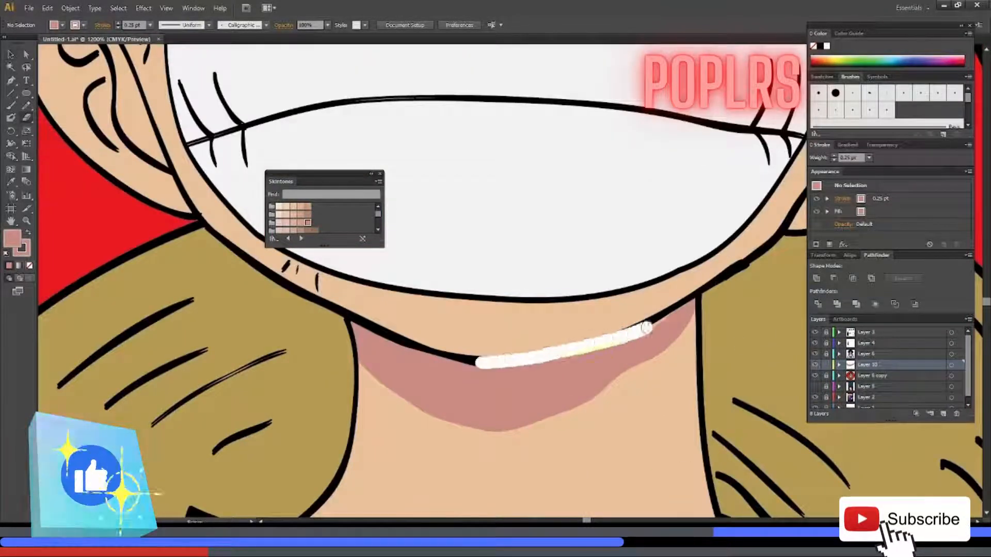
drag(390, 341, 583, 370)
scroll(533, 395, down, 4)
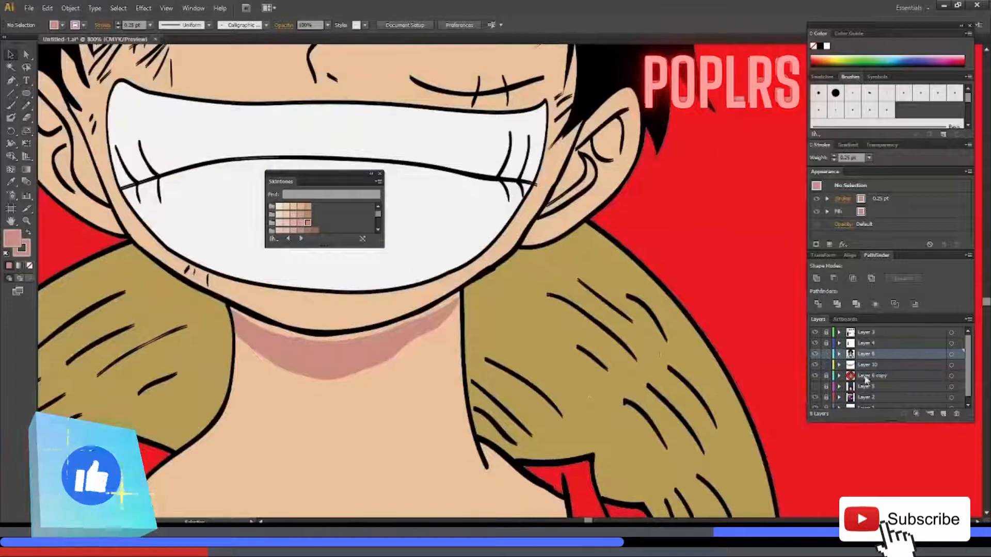
- Select the whole line art group on Layer 6
scroll(619, 362, down, 3)
key(v)
click(677, 260)
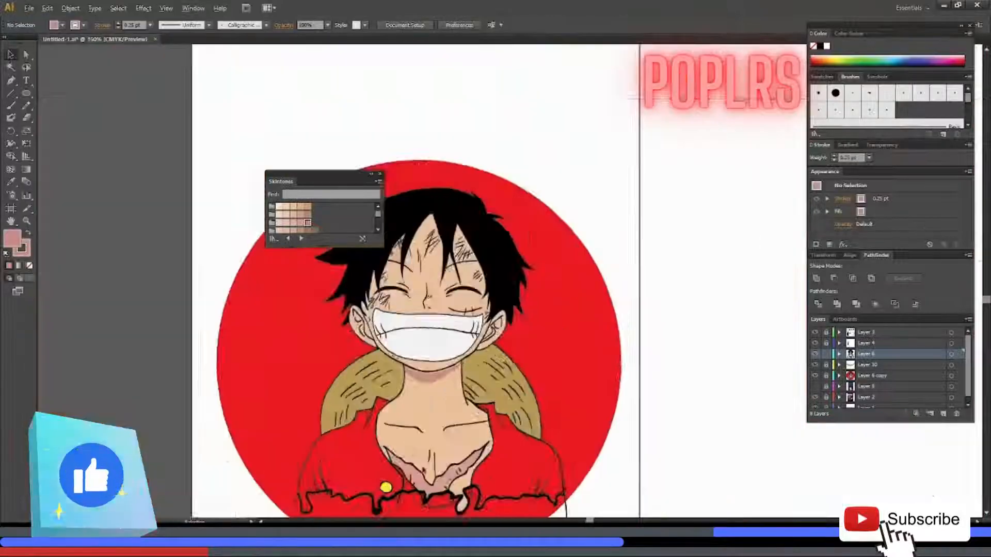
scroll(361, 392, up, 9)
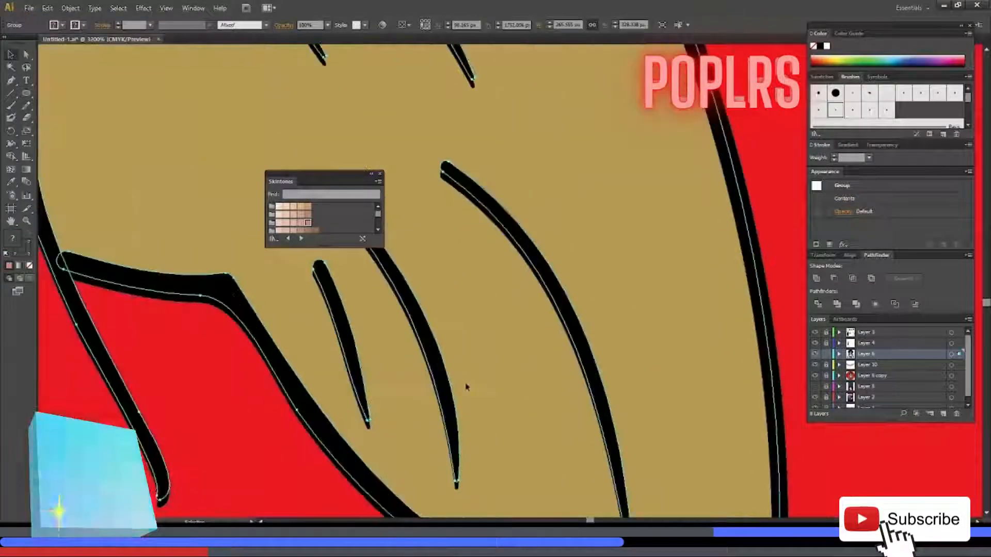
drag(421, 343, 421, 343)
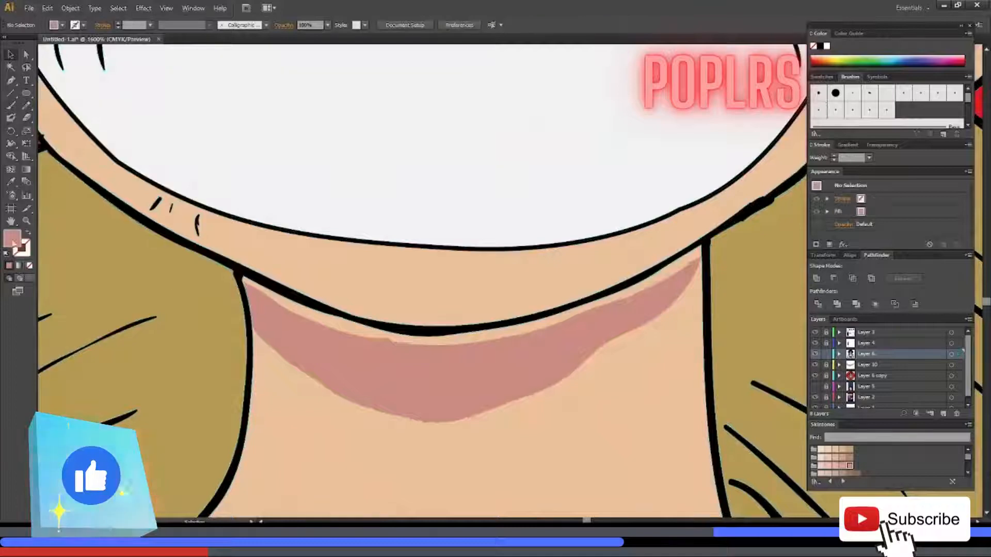
- Redraw the upper edge of the neck shadow on Layer 10 so the pinkish fill reaches the jawline
click(27, 105)
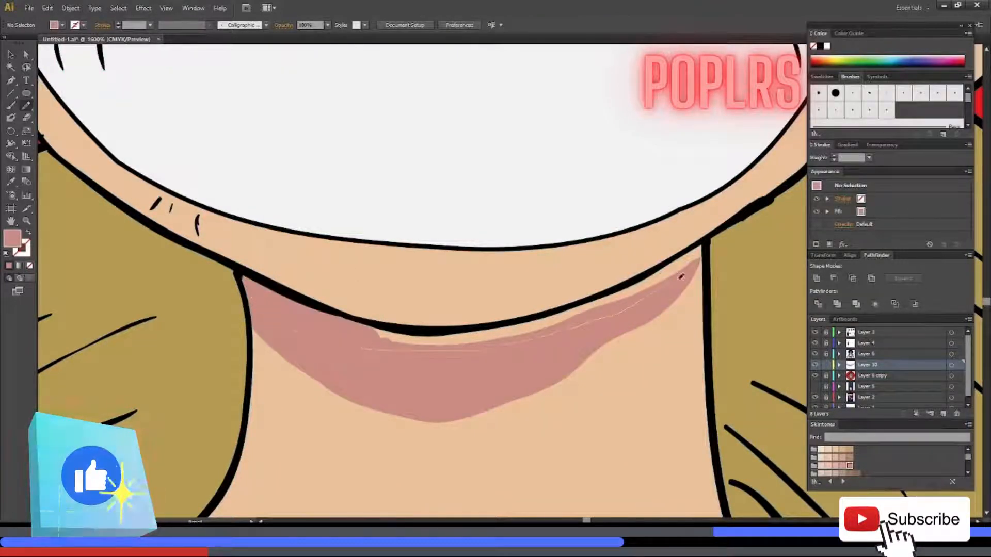
drag(705, 243, 558, 326)
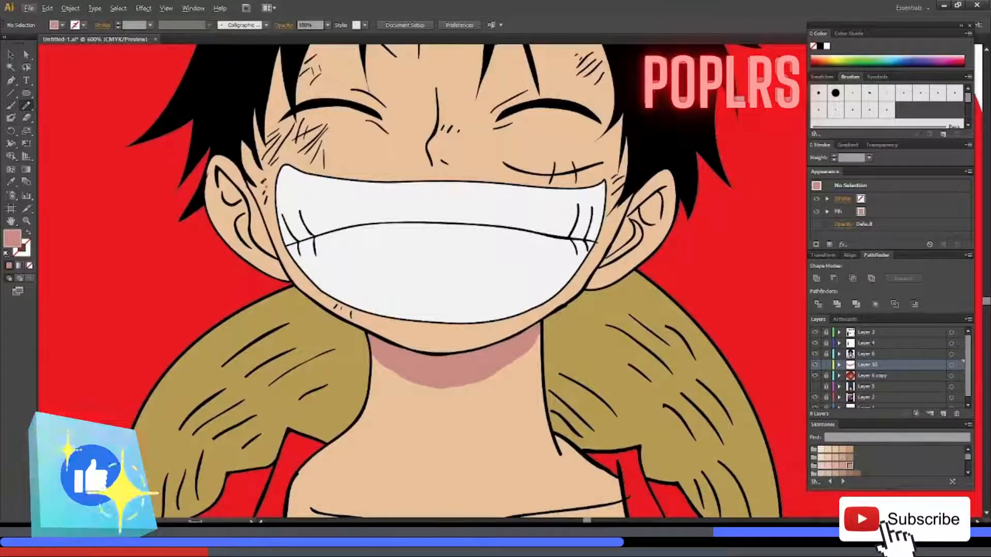
- Draw small pinkish gum shapes in the upper and lower corners of the grinning mouth on Layer 10
key(ctrl+plus)
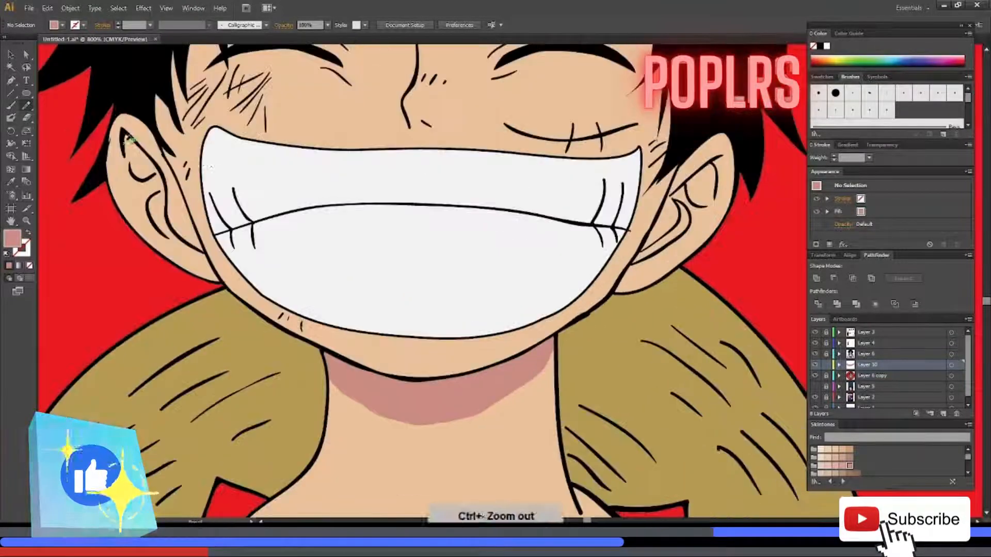
scroll(210, 166, up, 3)
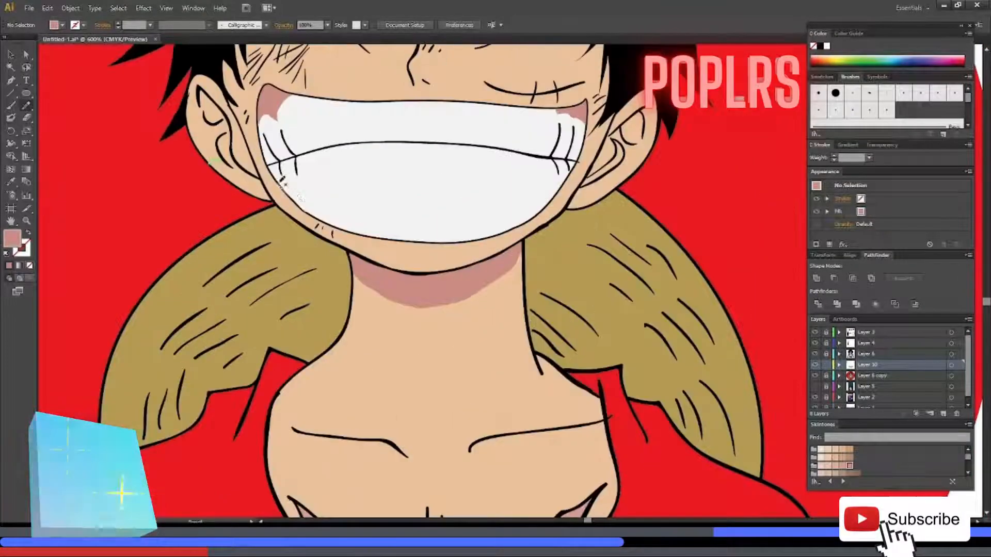
scroll(582, 206, up, 3)
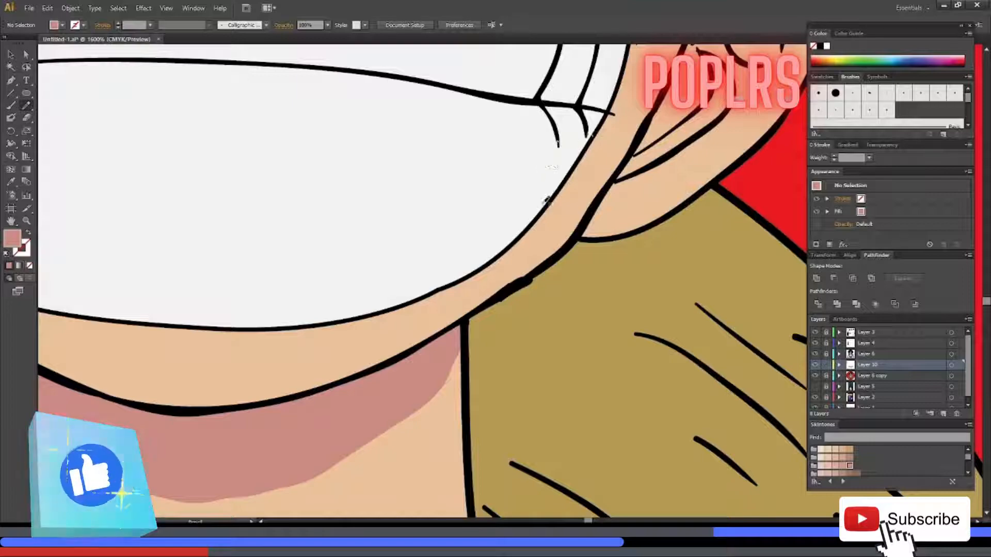
scroll(585, 151, down, 5)
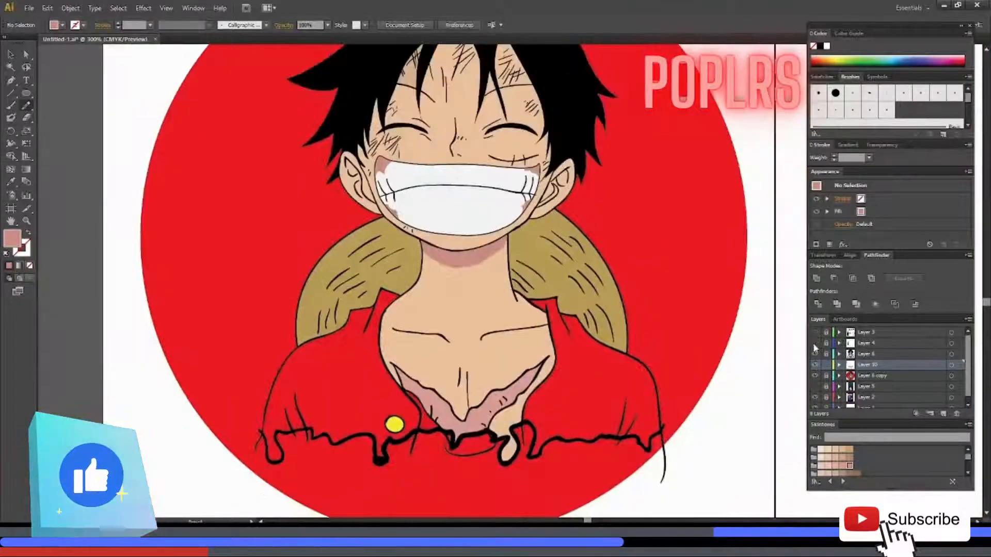
- Show the reference image behind the artwork and compare the whole character's coloring with it
key(ctrl+minus)
right_click(642, 293)
key(Escape)
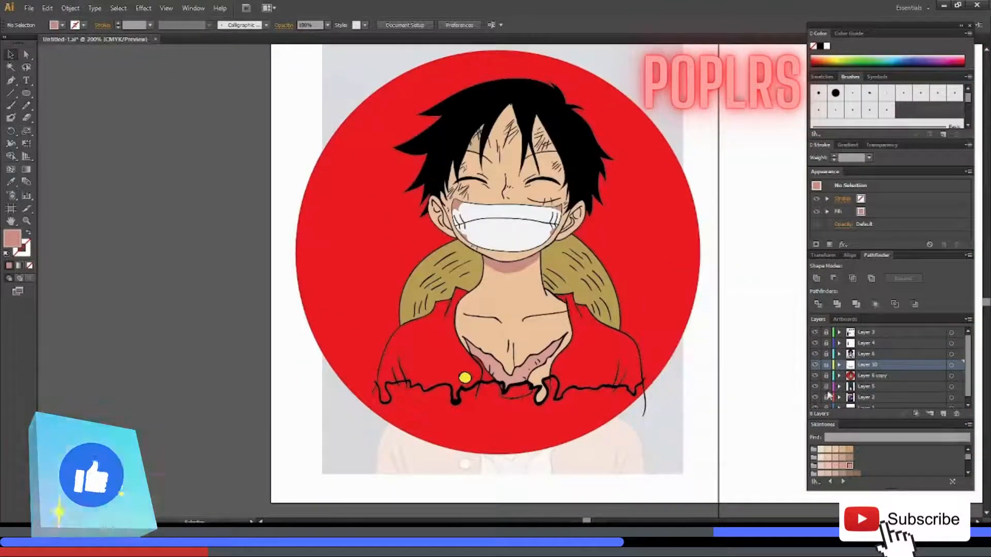
click(828, 389)
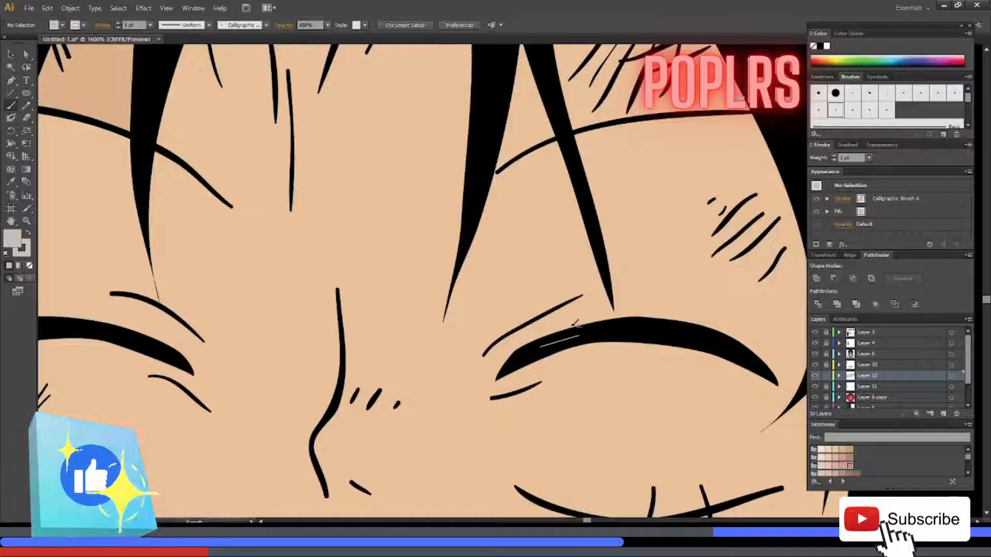
- Move Layer 12 above the line art on Layer 6
scroll(576, 324, down, 1)
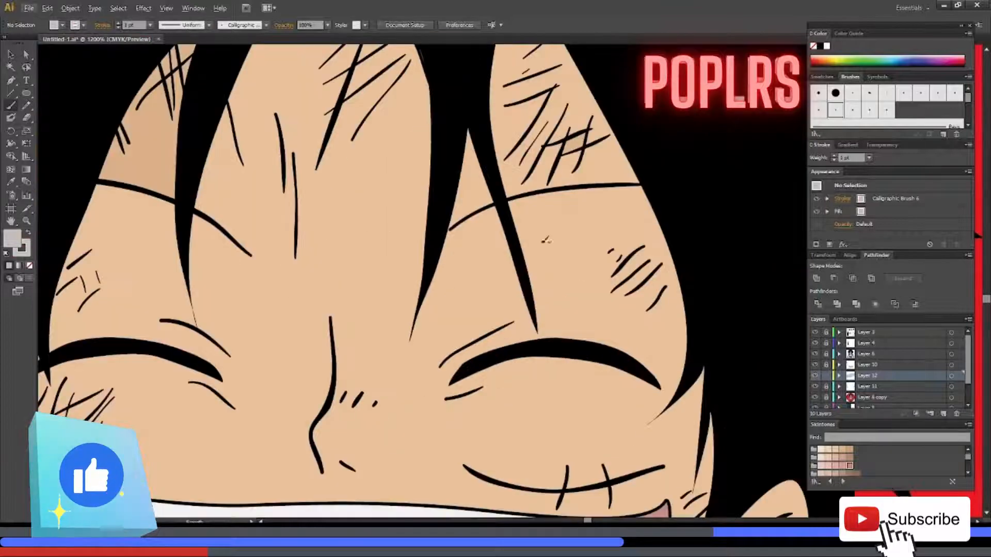
drag(875, 365, 872, 354)
click(150, 25)
key(v)
click(503, 362)
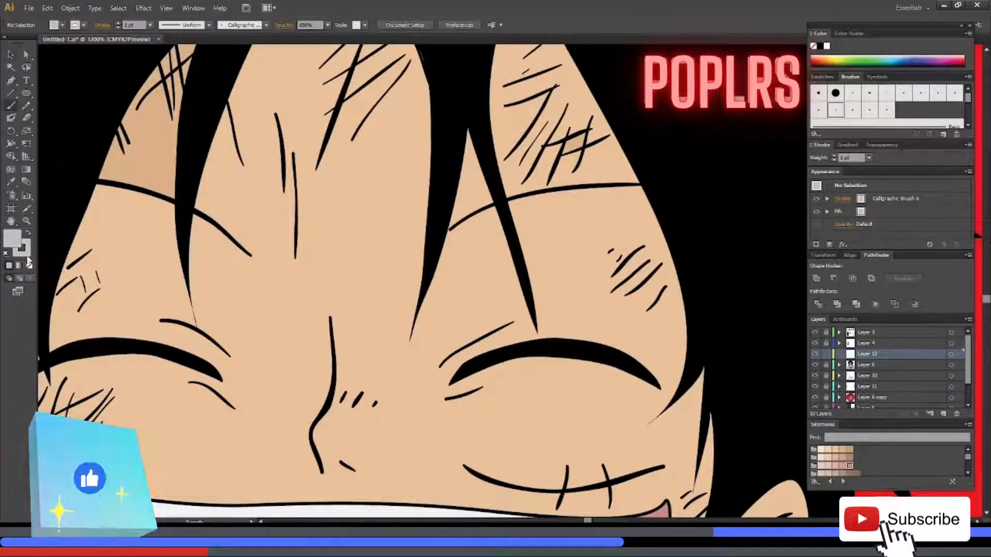
- Set the fill and stroke to white and paint a small highlight on each closed eye's lash line on Layer 12
double_click(12, 239)
key(Return)
drag(478, 363, 491, 356)
scroll(416, 411, down, 3)
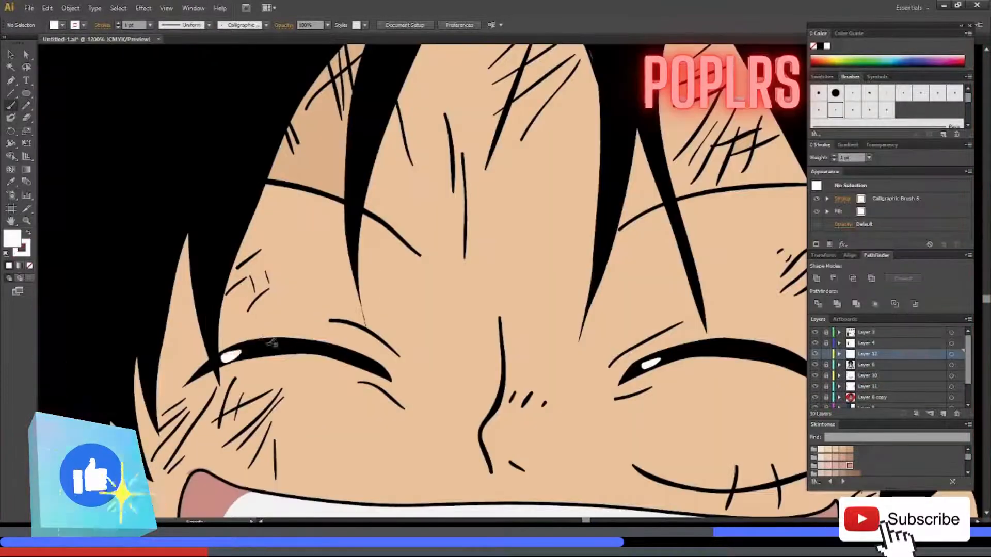
scroll(415, 411, down, 1)
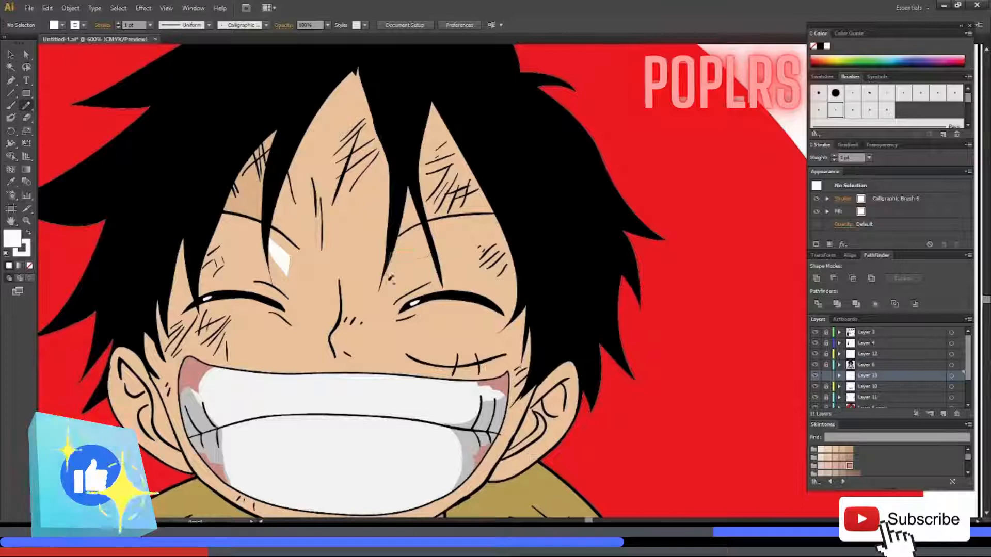
- Recolor the two white shapes below the inner eyebrows on Layer 13 in a brown skin tone with no stroke
key(ctrl+minus)
click(850, 457)
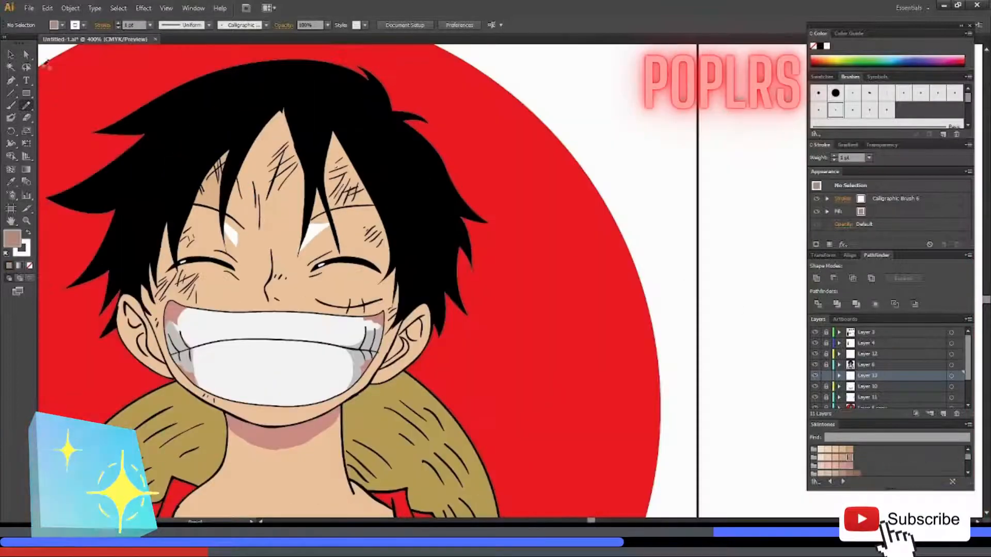
key(x)
key(slash)
click(321, 234)
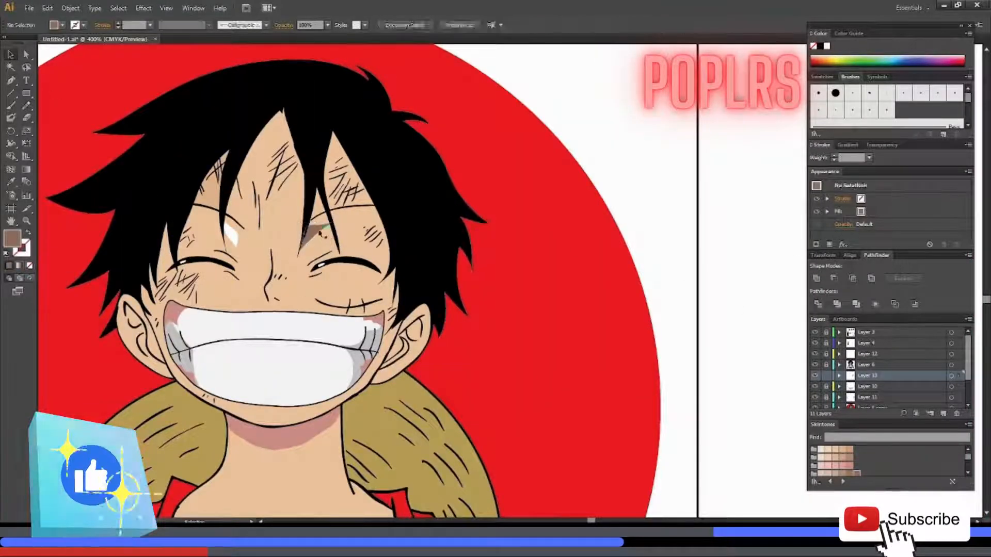
click(230, 232)
click(849, 474)
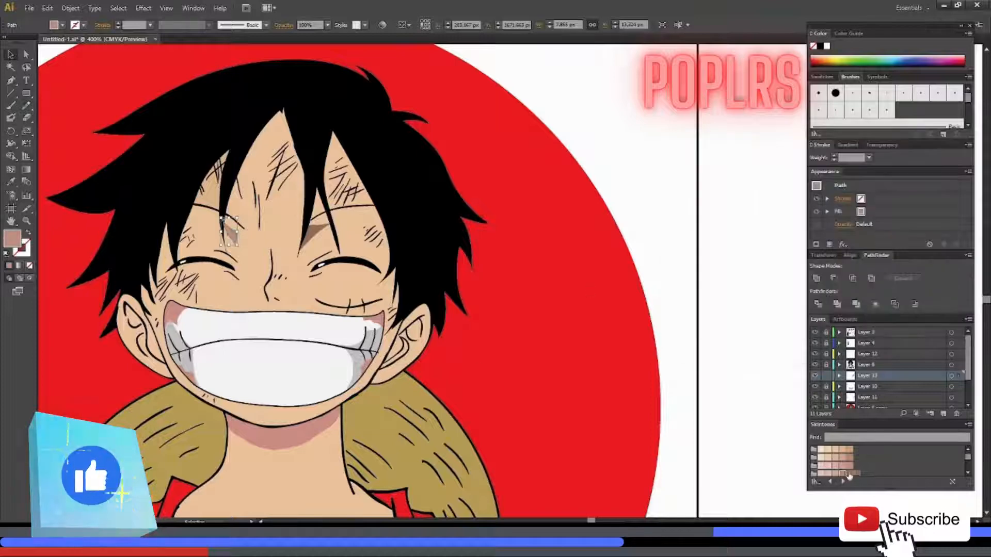
- Undo the brown shadow below the left eyebrow, redraw it on Layer 13, and add one beneath the right eye's inner corner
key(ctrl+shift+a)
key(shift+b)
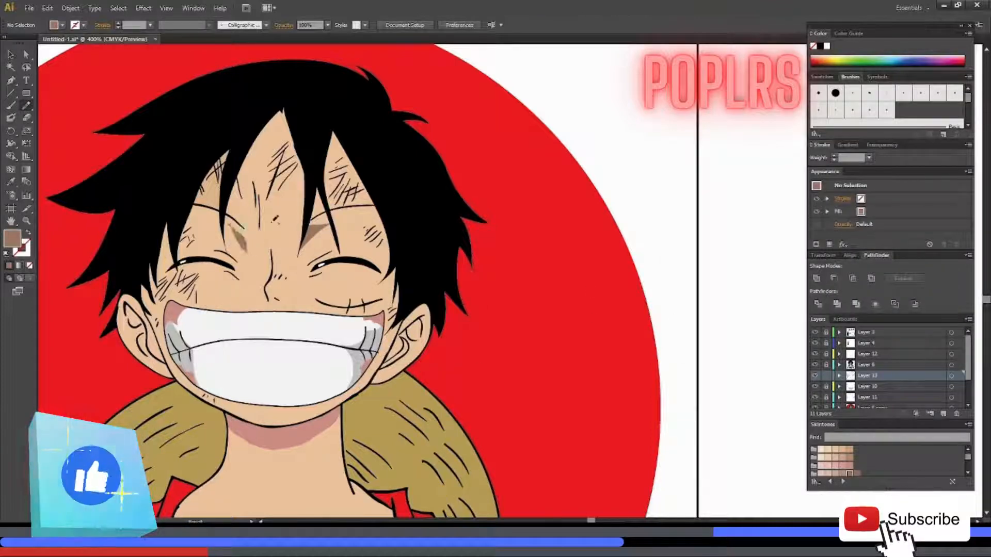
key(ctrl+z)
scroll(248, 237, up, 3)
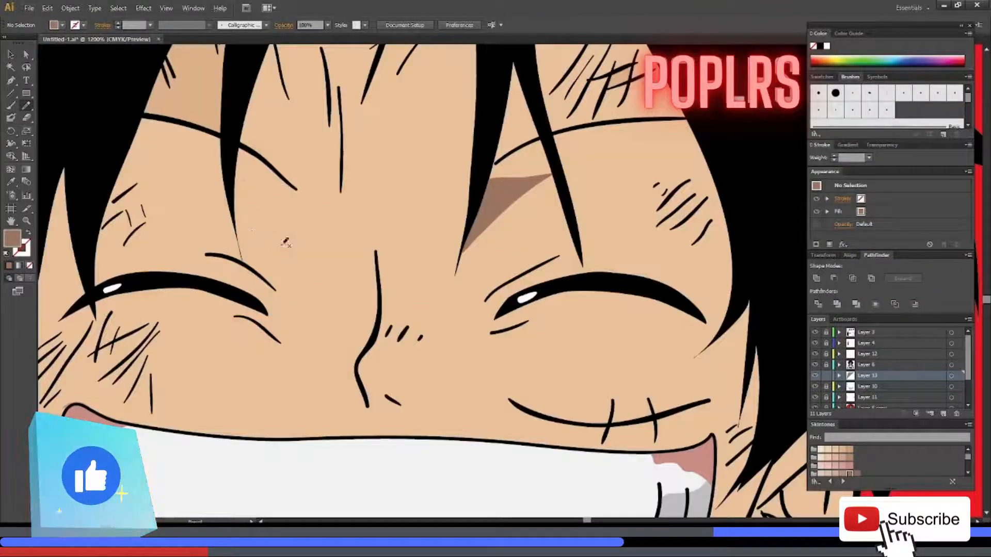
scroll(286, 243, down, 5)
scroll(335, 271, up, 4)
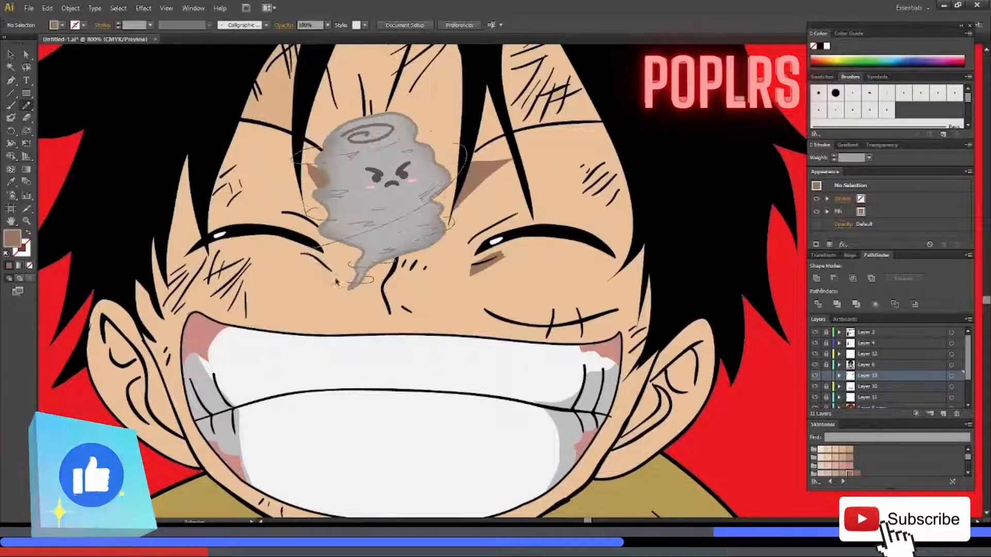
scroll(309, 243, up, 2)
- Paint brown under-eye shadows along the short creases of both eyes with Calligraphic Brush 9 at 0.5 pt
key(b)
key(Return)
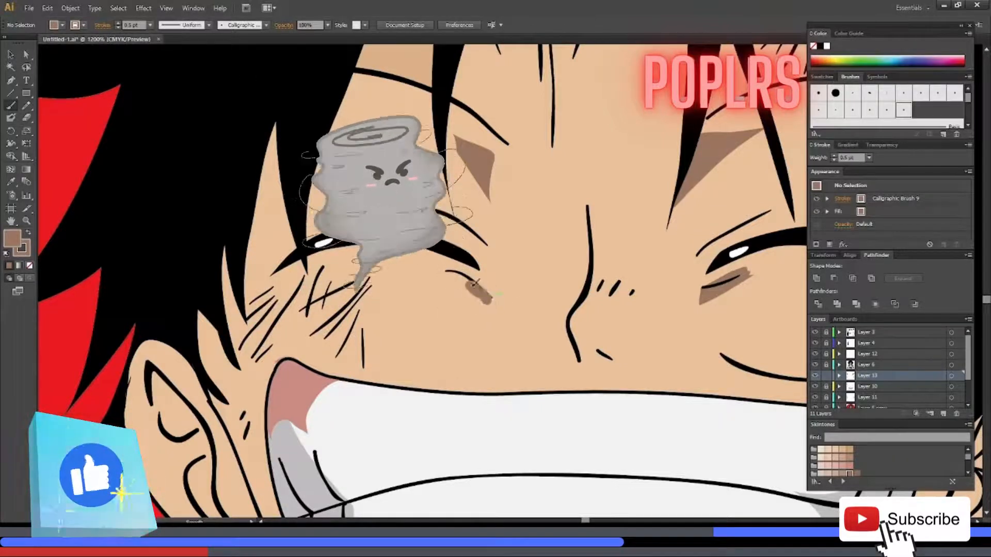
mouse_move(491, 290)
mouse_down()
mouse_move(477, 310)
mouse_move(445, 277)
mouse_up()
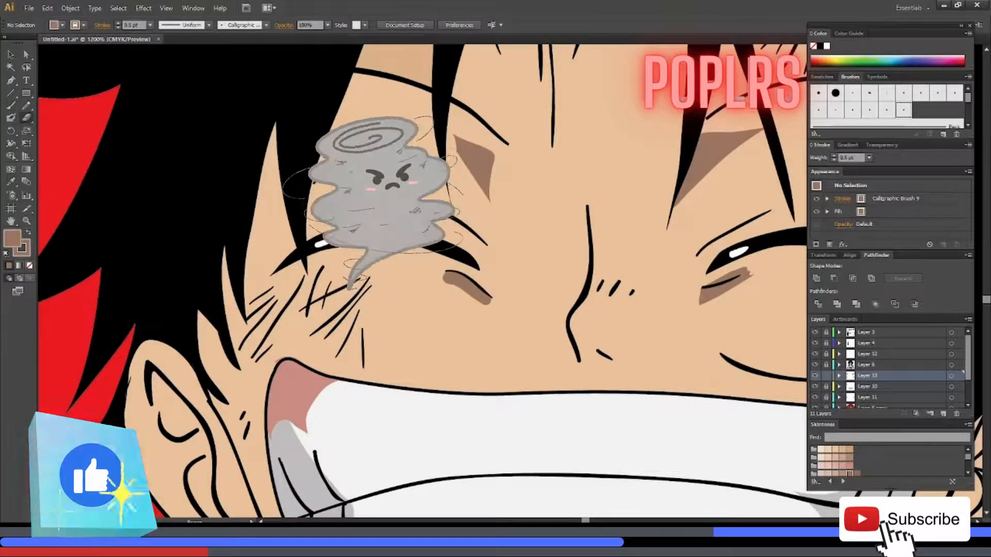
key(alt)
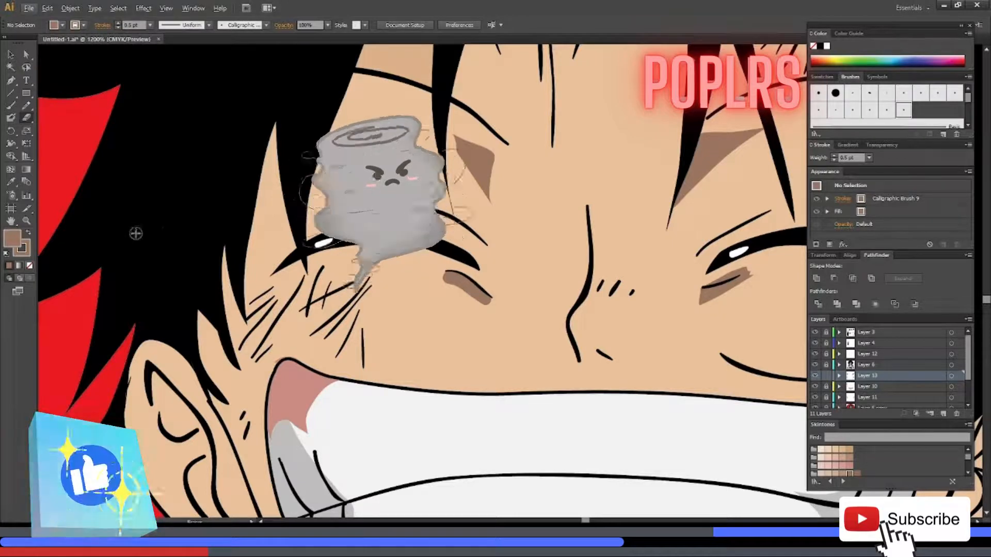
key(alt)
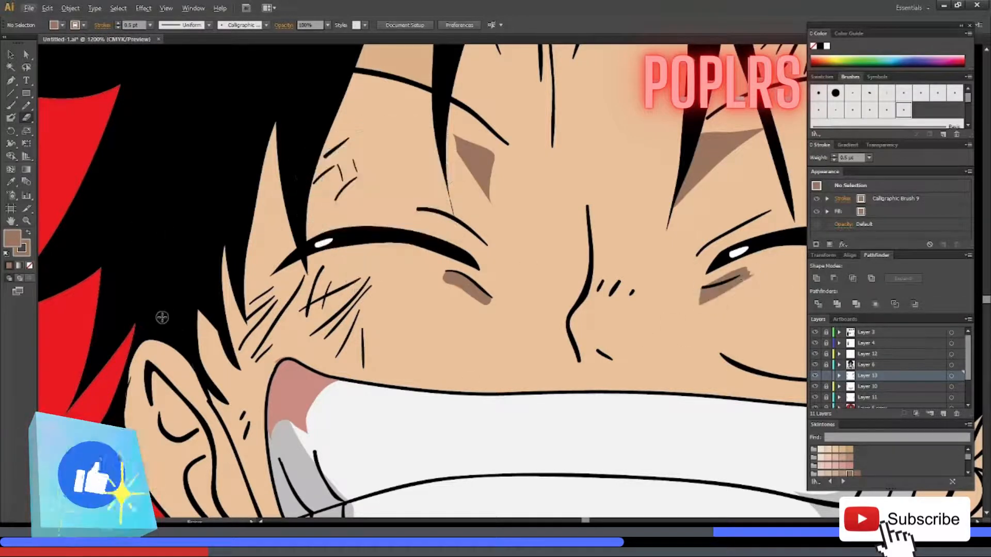
key(b)
drag(702, 292, 746, 277)
key(ctrl+0)
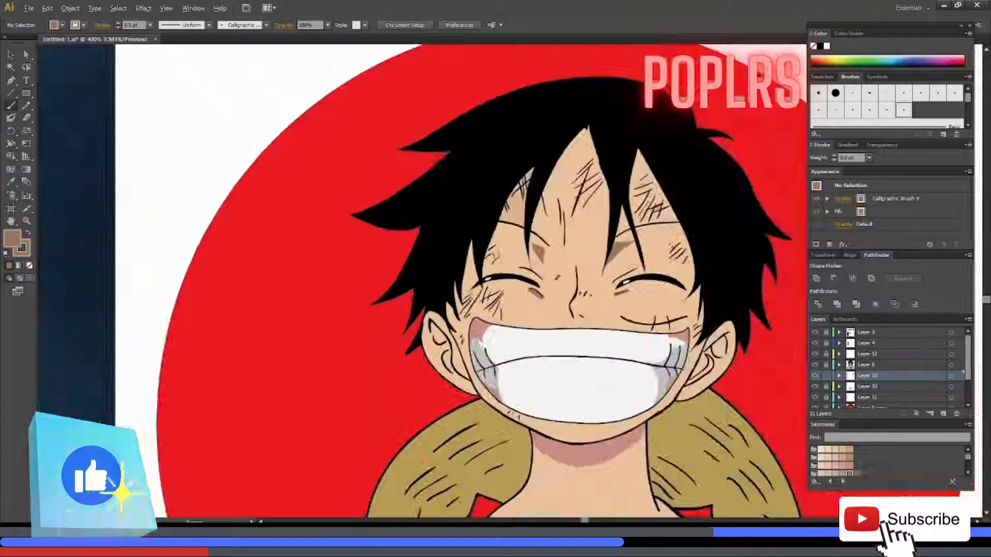
- Draw brown shadow shapes inside the folds of the left ear on Layer 13 with the Pencil tool
key(n)
scroll(494, 330, up, 3)
mouse_move(493, 335)
mouse_down()
mouse_move(495, 384)
mouse_move(488, 356)
mouse_up()
scroll(488, 356, up, 1)
mouse_move(453, 388)
mouse_down()
mouse_move(473, 348)
mouse_move(466, 370)
mouse_move(480, 343)
mouse_up()
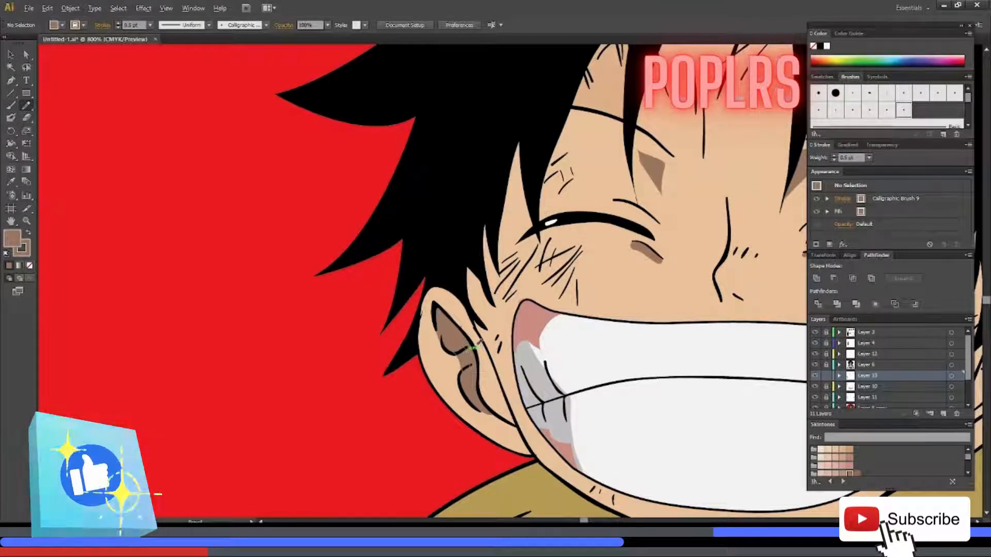
scroll(472, 349, down, 3)
- Draw brown shadow shapes inside the folds of the right ear on Layer 13 with the Pencil tool
scroll(733, 356, up, 2)
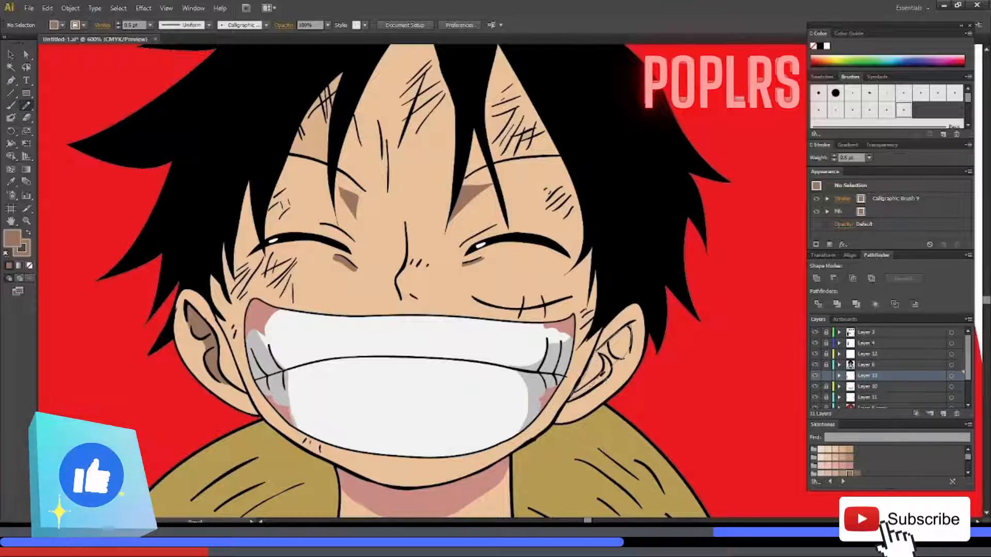
drag(603, 372, 605, 380)
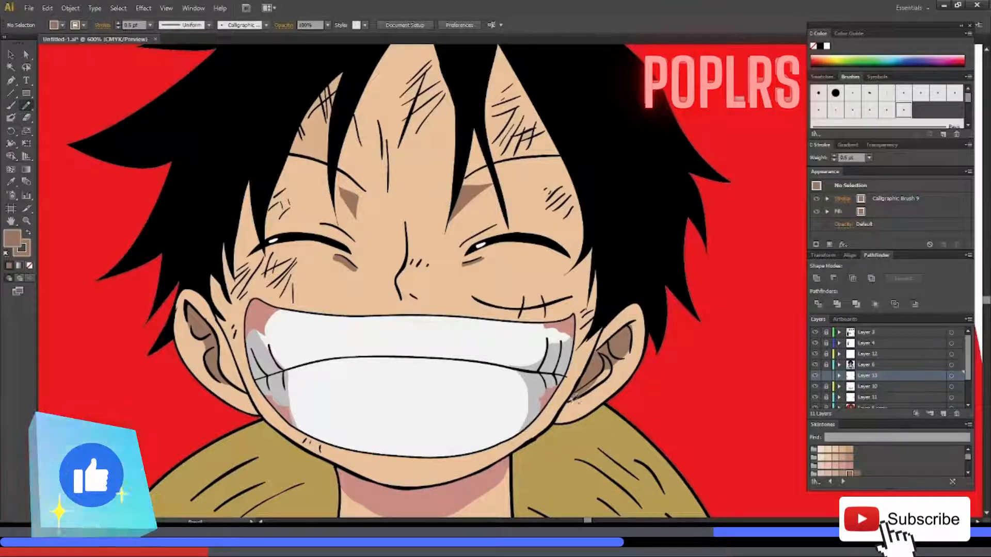
drag(610, 364, 608, 392)
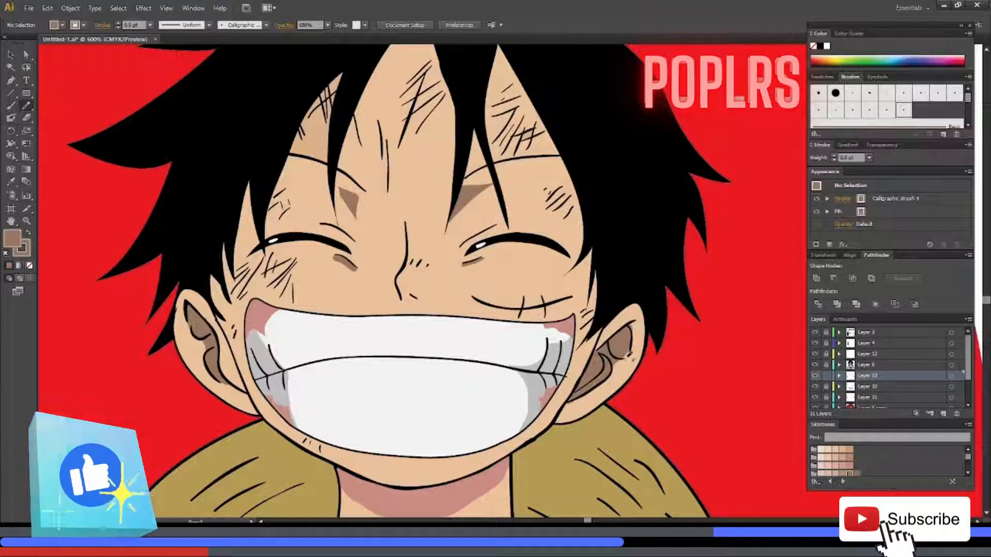
key(ctrl+0)
scroll(654, 336, up, 5)
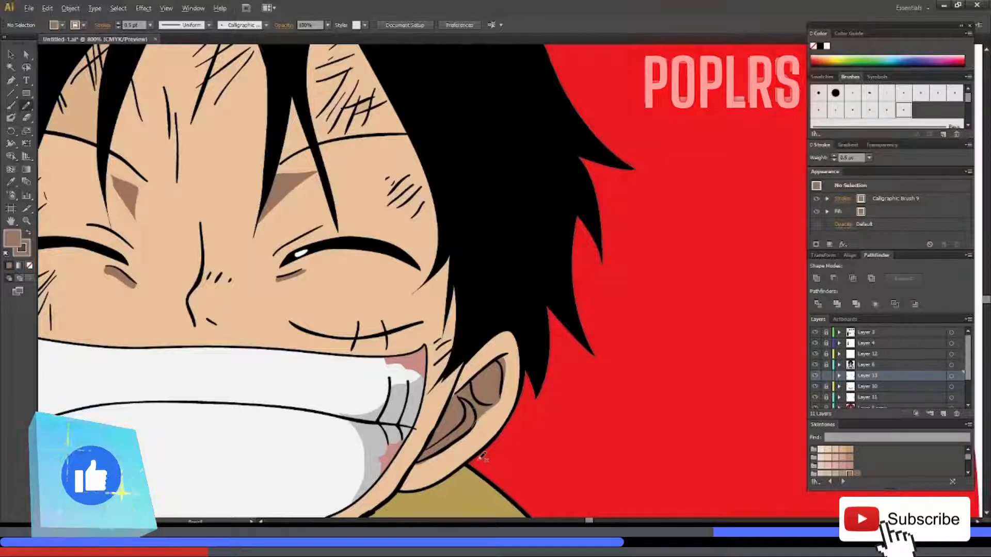
scroll(483, 456, down, 5)
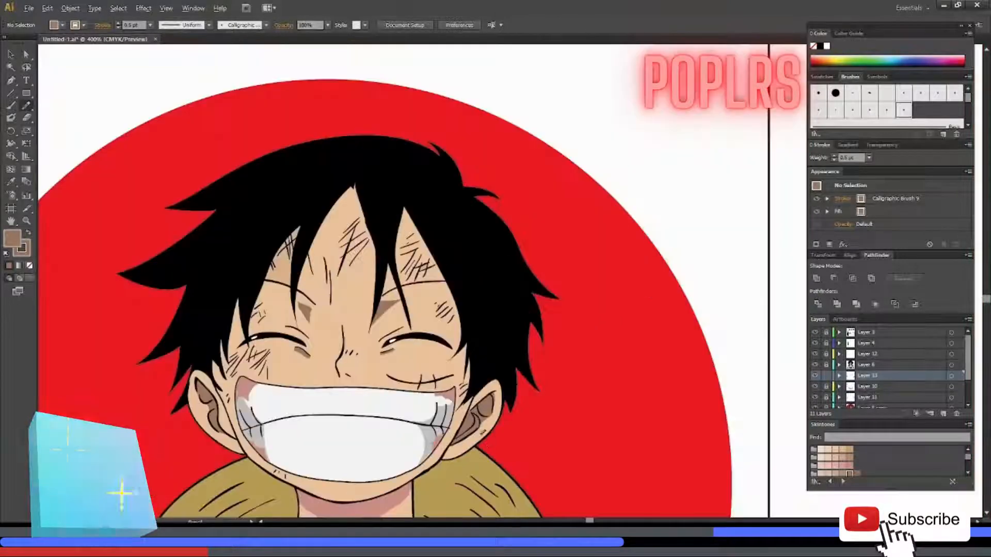
- Draw brown shadows on the forehead along the edges of the hair strands on Layer 13
scroll(478, 430, down, 2)
scroll(393, 398, up, 2)
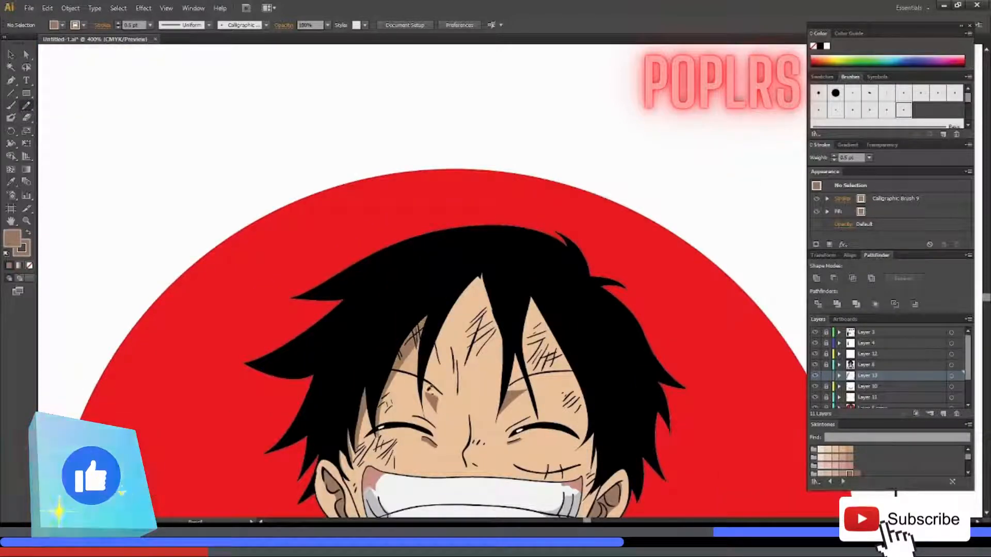
scroll(481, 338, right, 4)
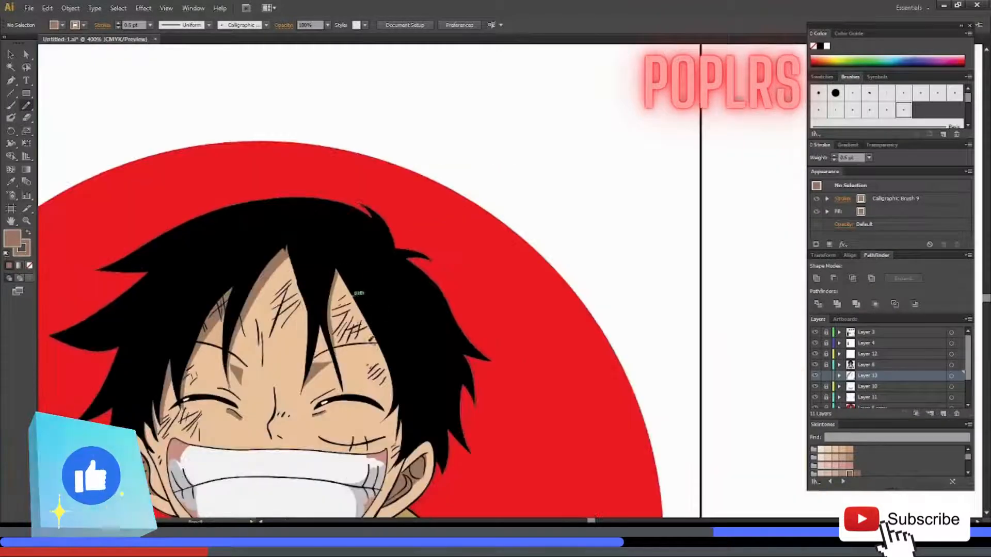
key(ctrl+minus)
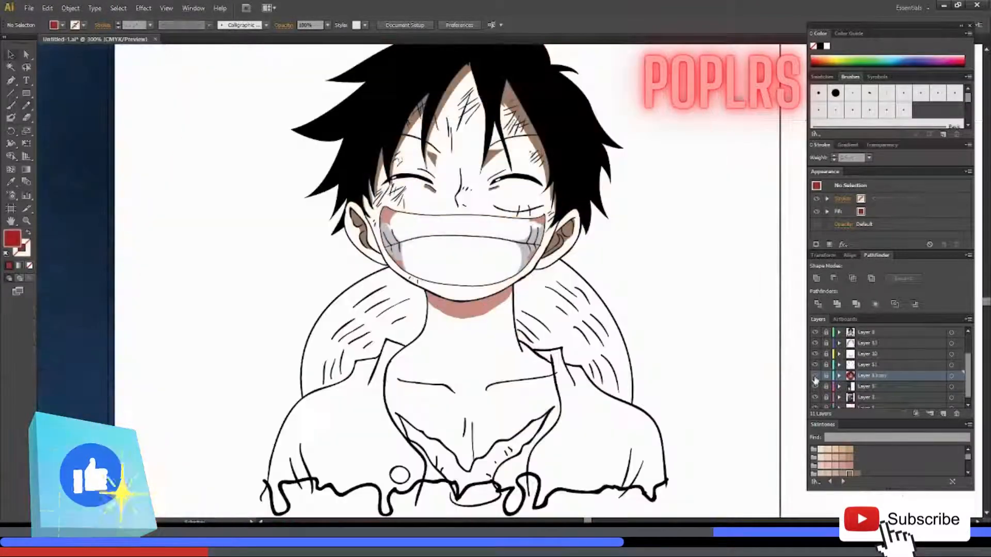
- Toggle the visibility of Layer 6 copy and the layers beneath it, leaving the color fills shown
click(815, 379)
click(815, 380)
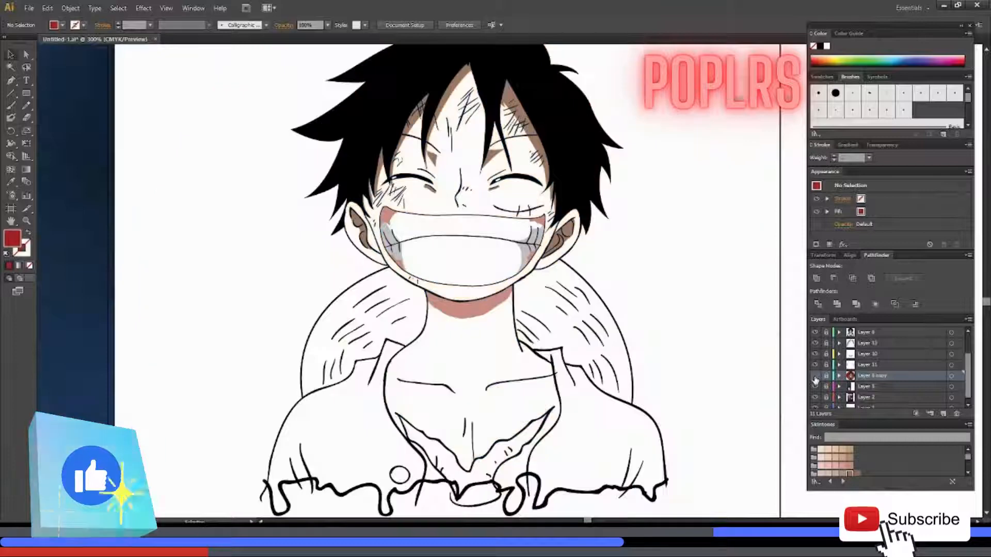
click(817, 385)
click(815, 386)
click(816, 390)
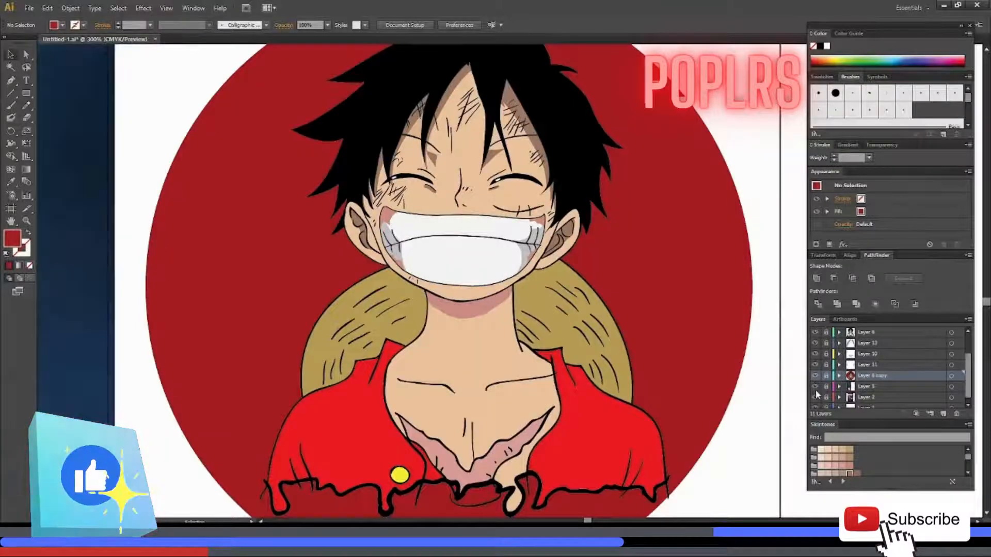
scroll(859, 395, up, 1)
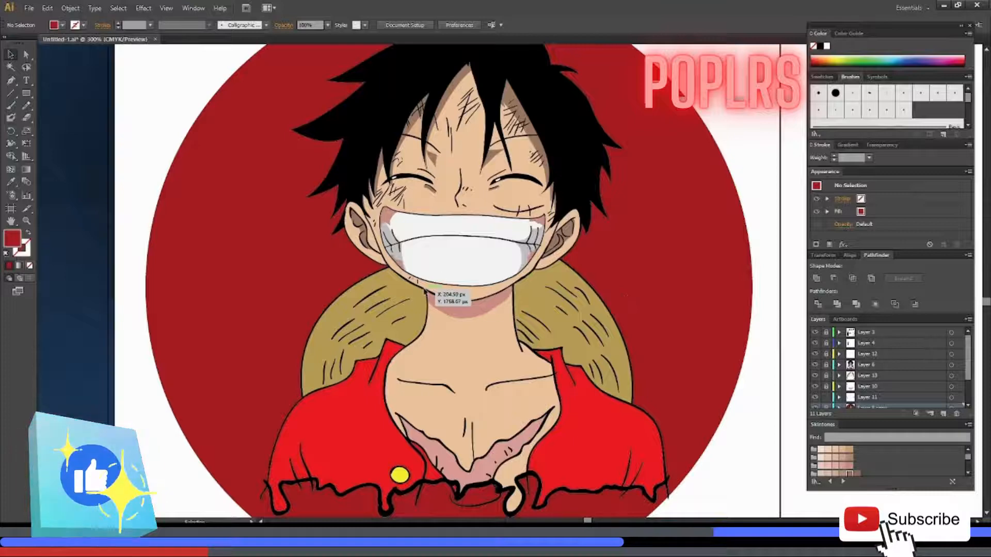
- Extend the neck shadow under the chin on Layer 10 with the Pencil tool, filled with the pink sampled from the existing shadow
scroll(427, 292, down, 2)
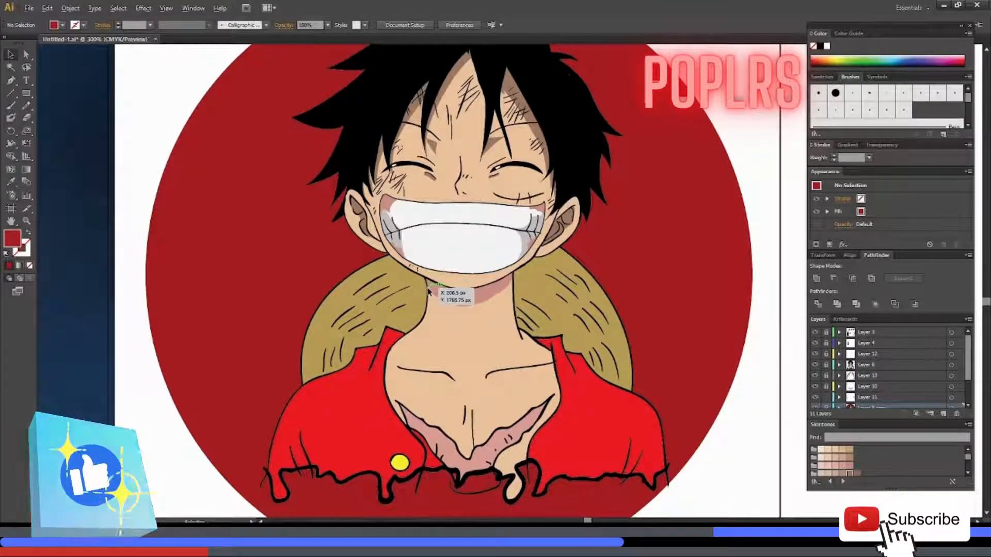
key(n)
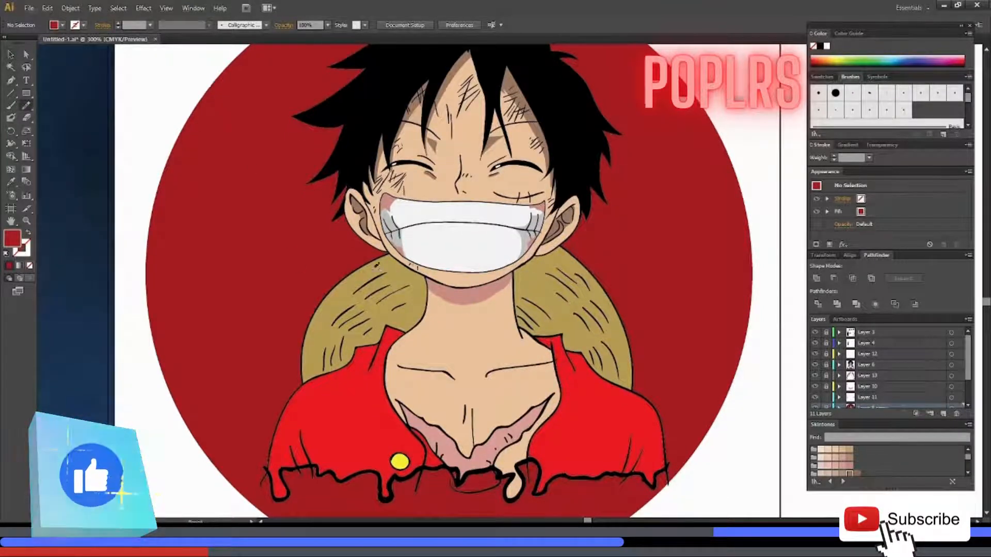
scroll(839, 367, down, 2)
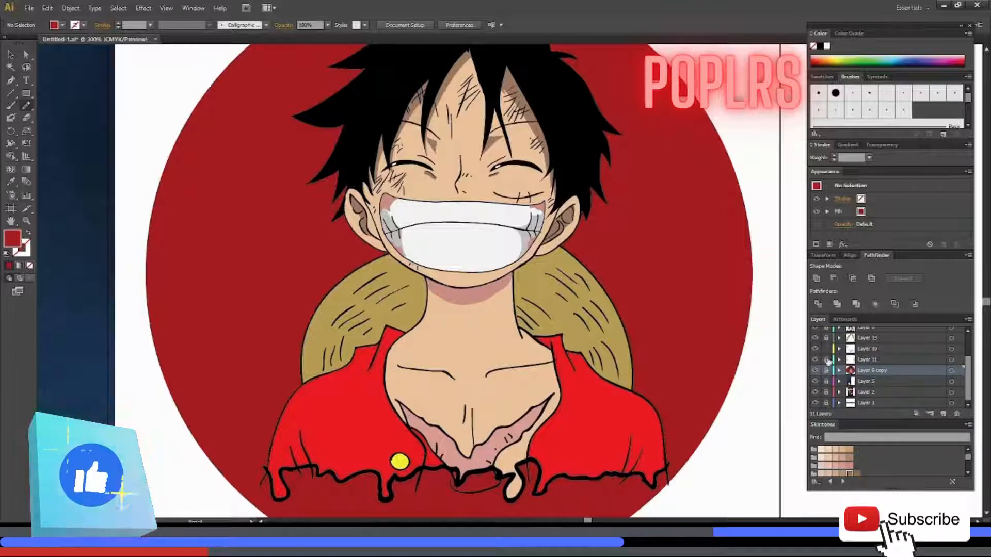
click(872, 349)
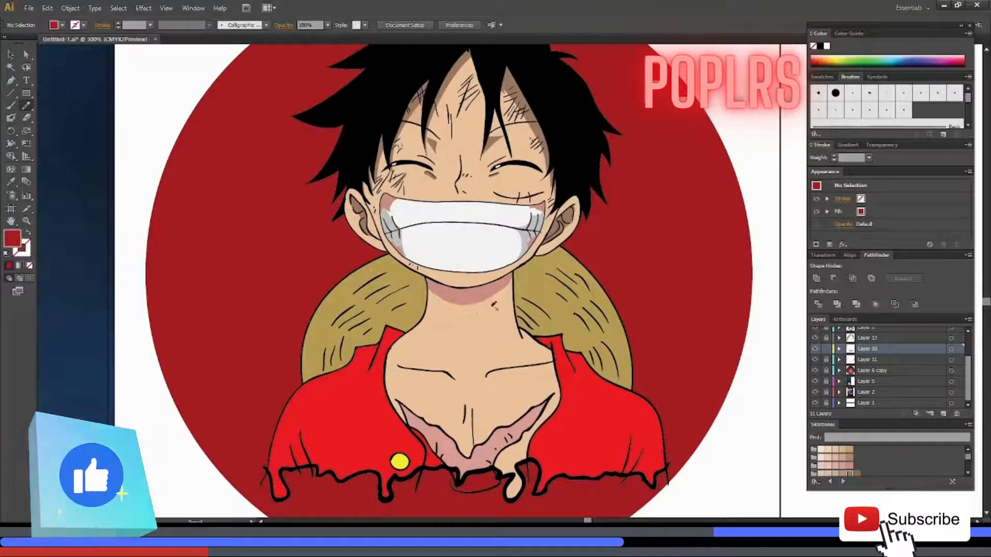
key(i)
click(454, 298)
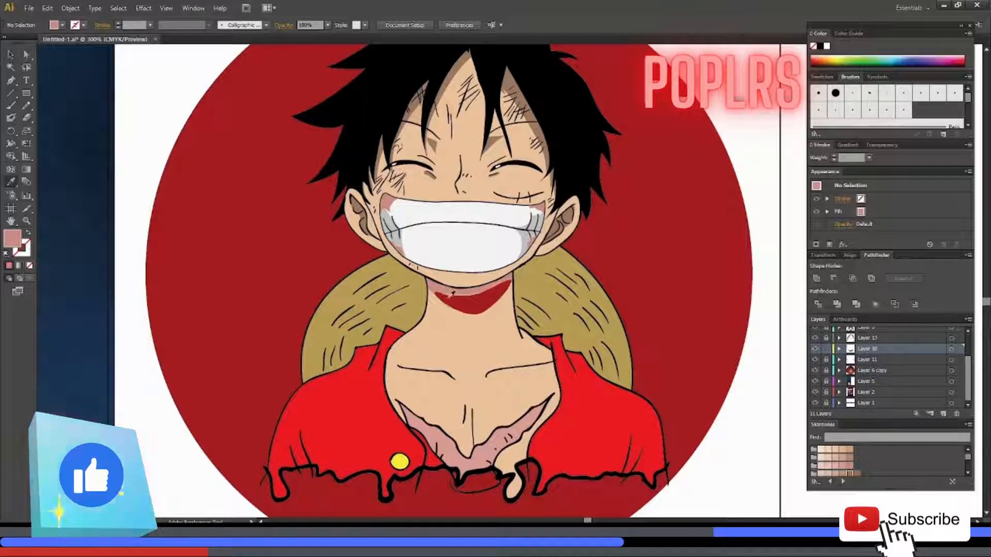
scroll(58, 171, right, 1)
key(n)
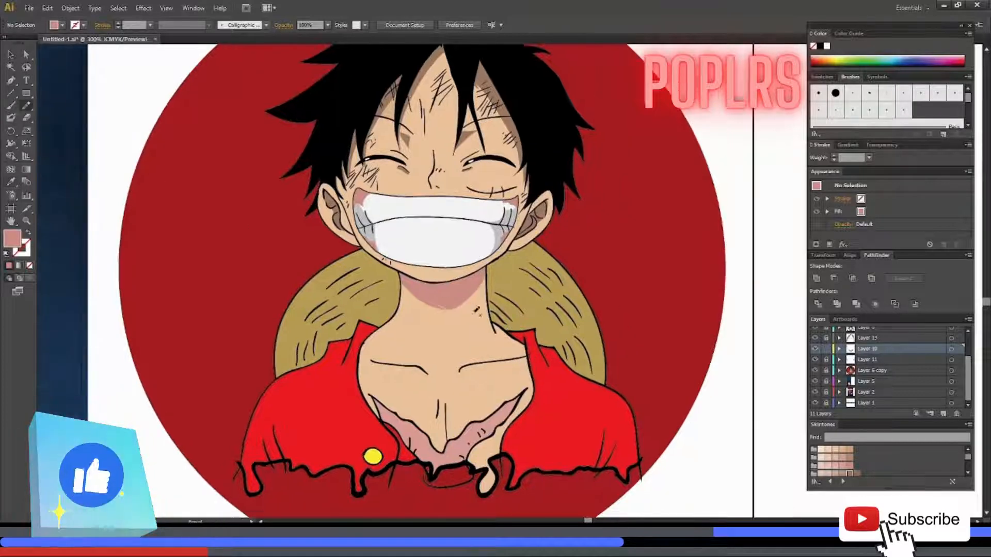
mouse_move(492, 272)
mouse_down()
mouse_move(501, 290)
mouse_move(459, 293)
mouse_move(476, 310)
mouse_move(492, 277)
mouse_move(485, 309)
mouse_up()
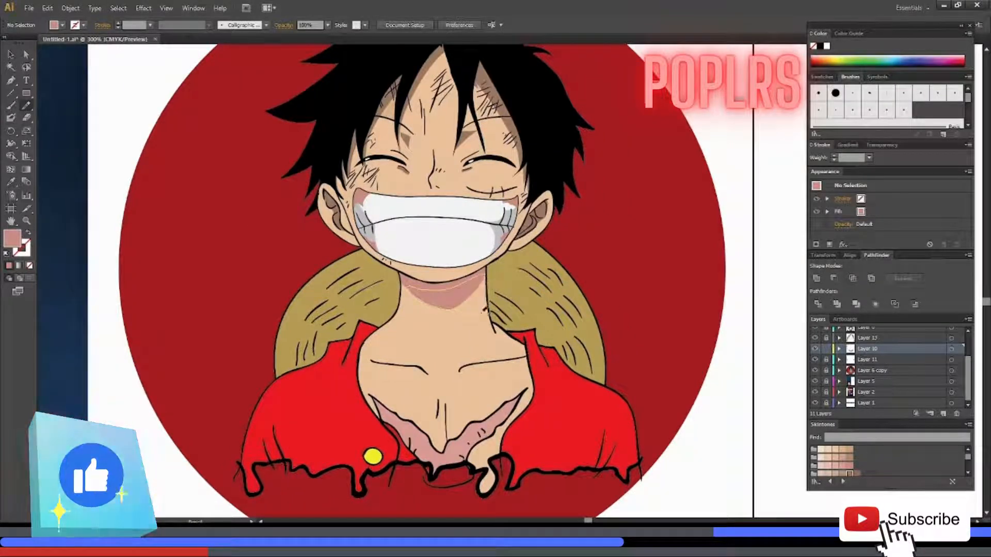
key(v)
scroll(436, 310, left, 1)
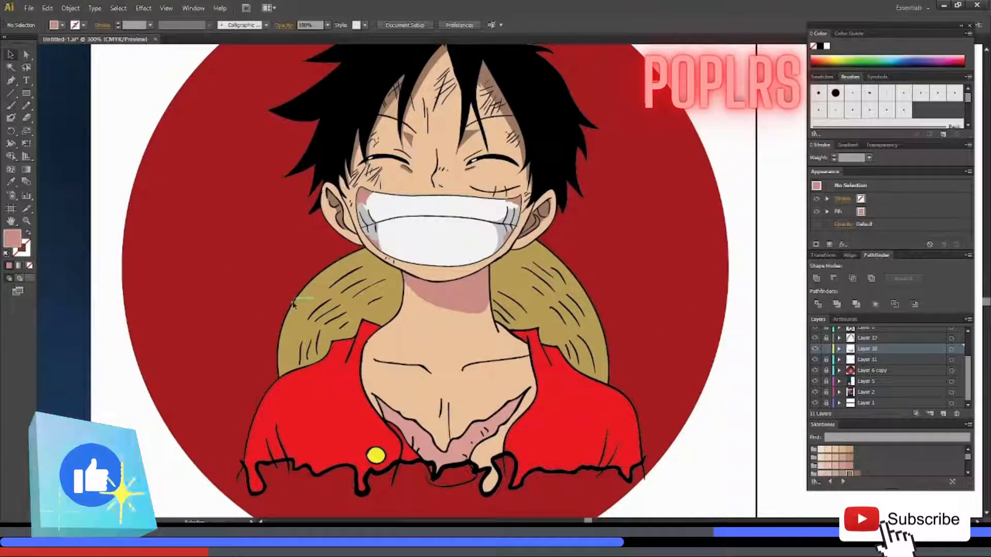
- Rename Layer 12 as Eye
click(839, 371)
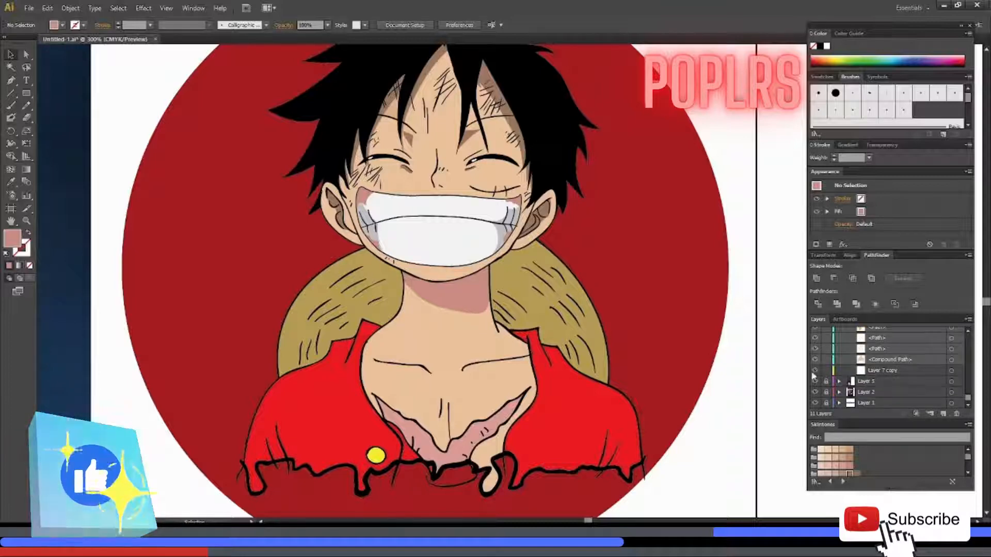
scroll(847, 382, up, 5)
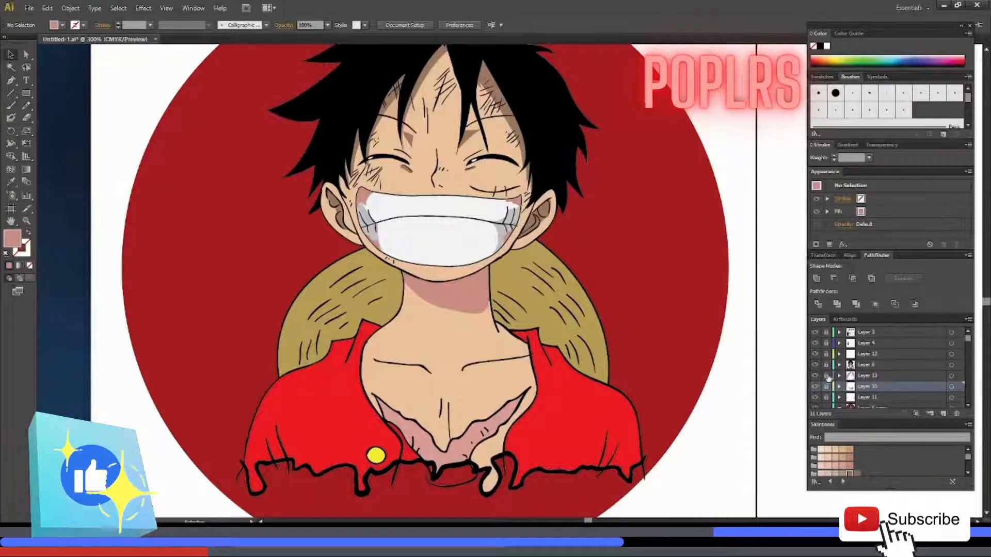
click(862, 354)
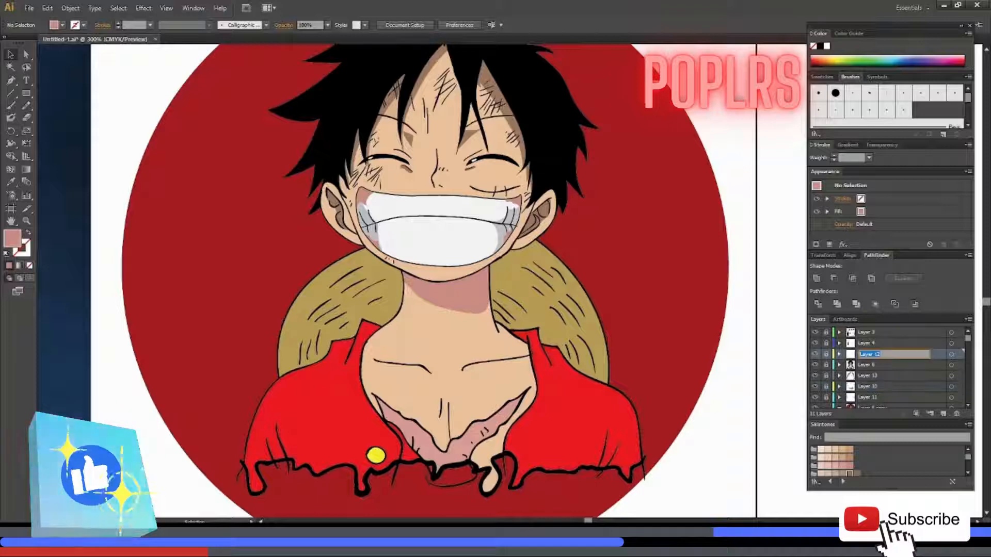
double_click(861, 354)
key(Return)
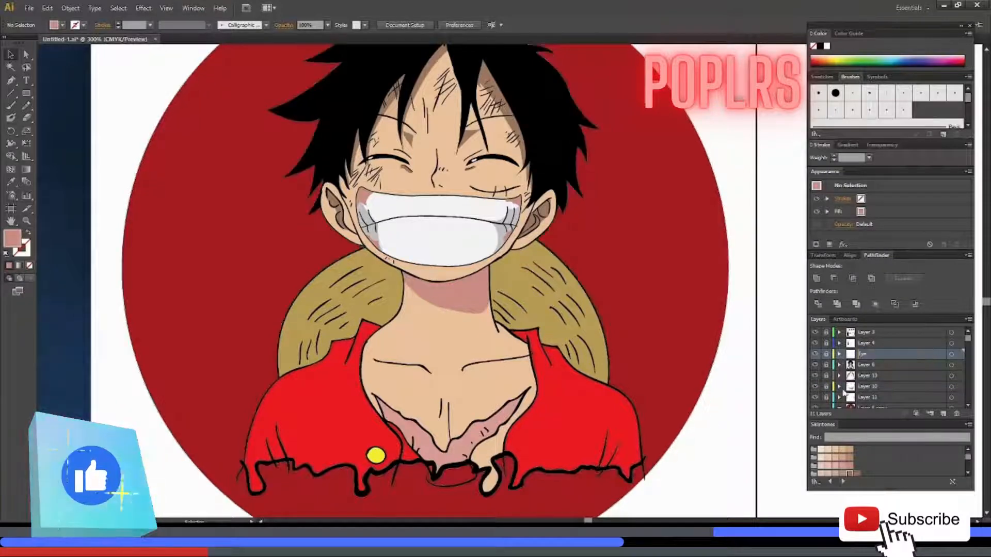
scroll(843, 392, down, 1)
scroll(817, 388, down, 3)
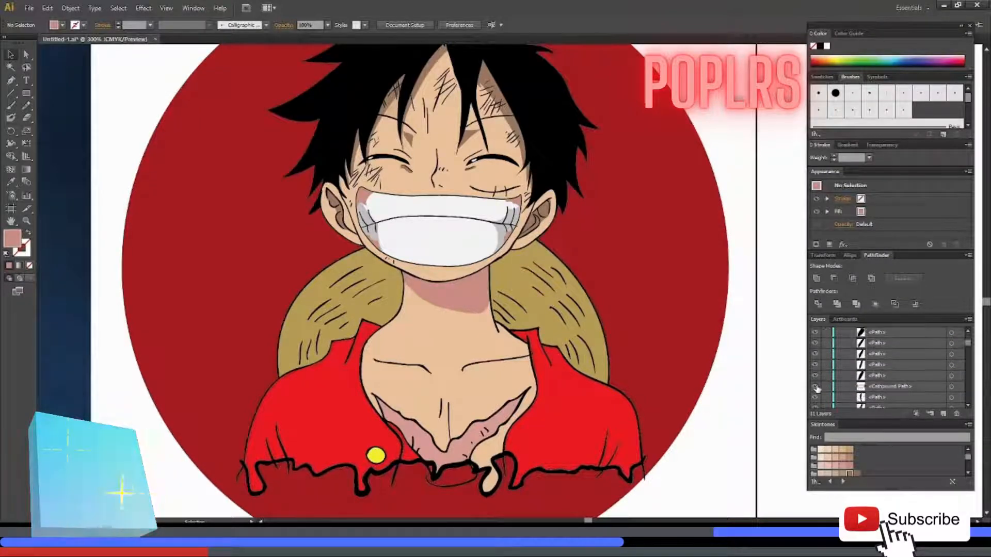
scroll(828, 376, down, 3)
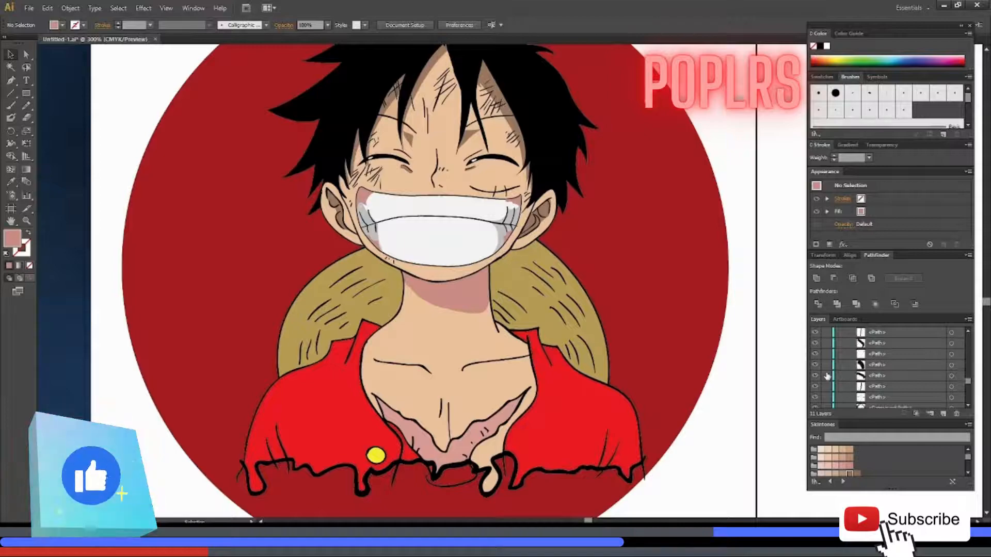
scroll(815, 381, up, 6)
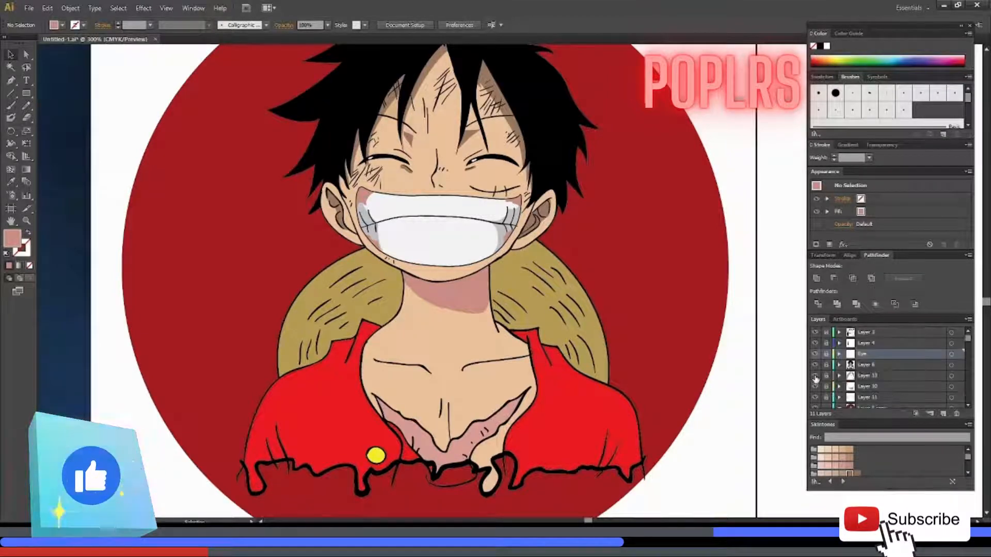